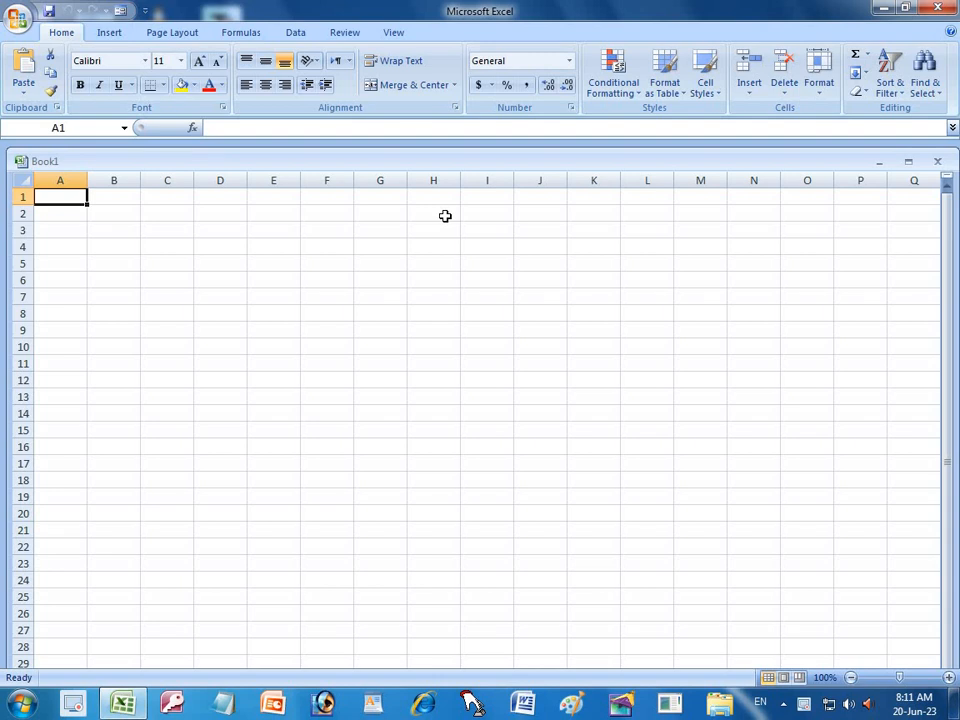
click(702, 90)
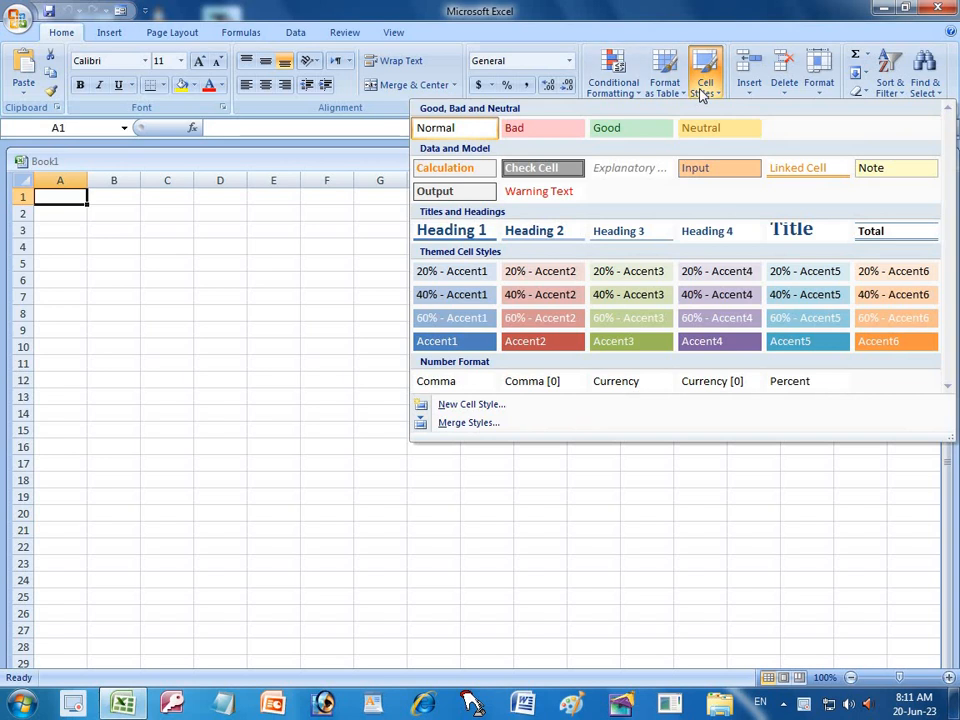
click(702, 92)
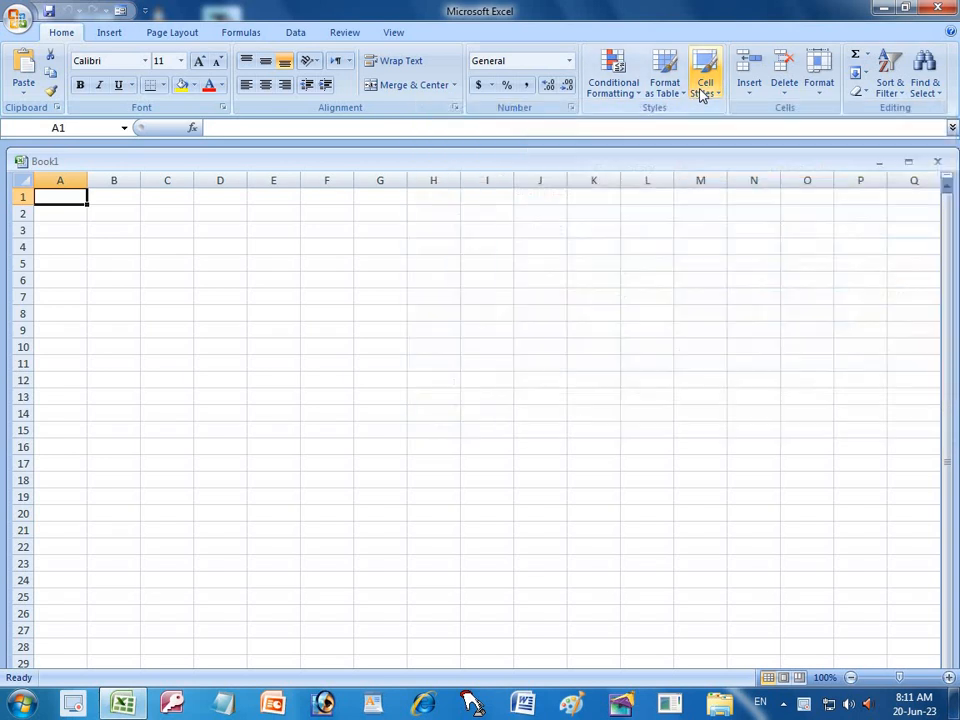
click(633, 96)
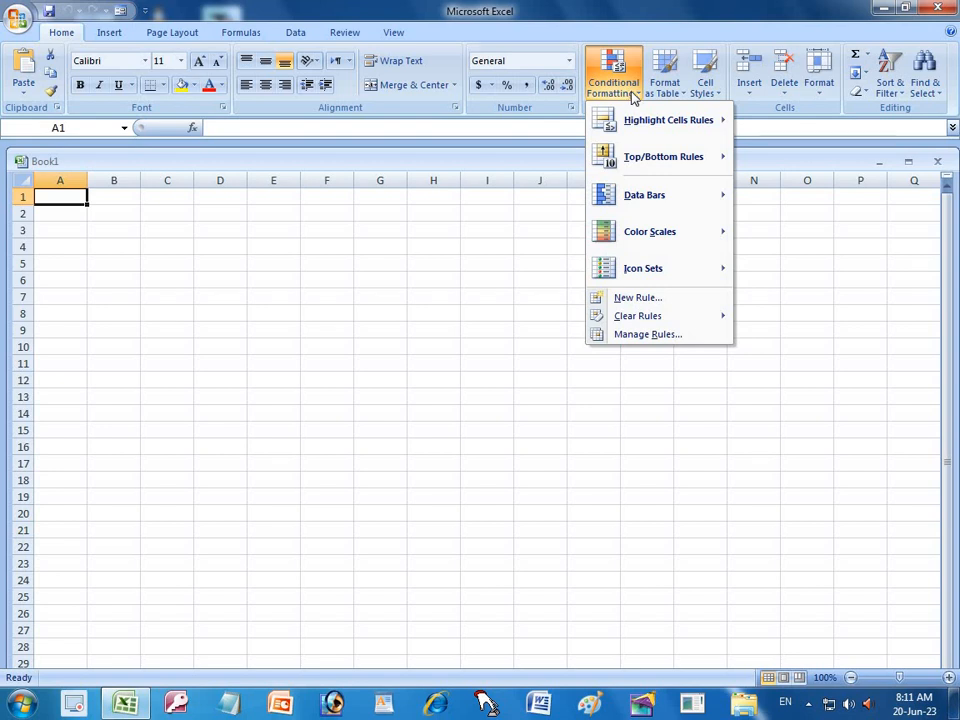
click(656, 87)
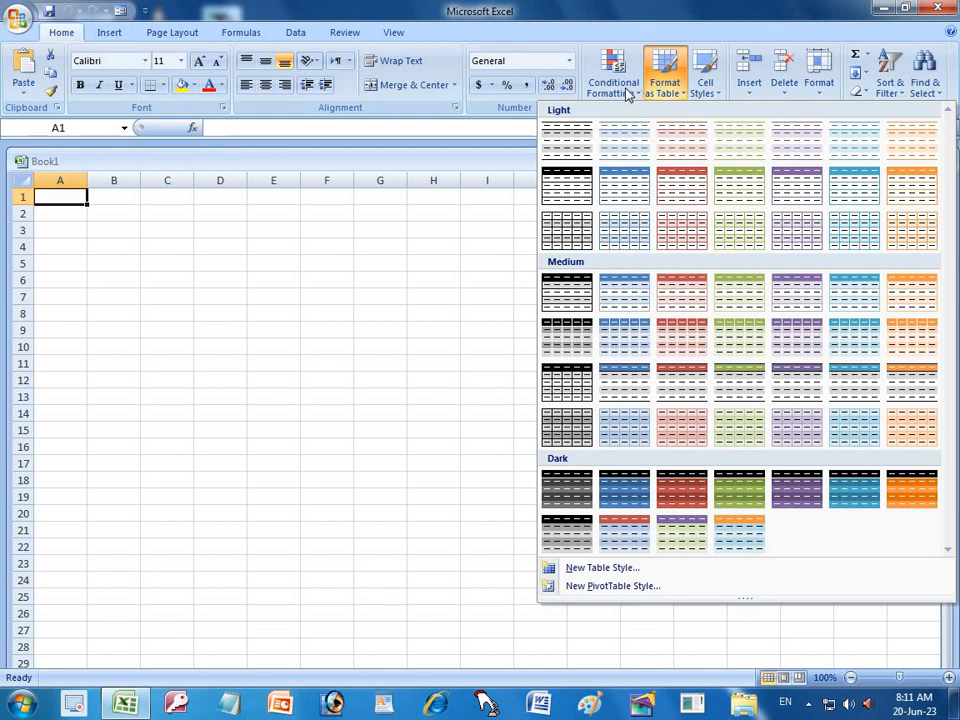
click(628, 93)
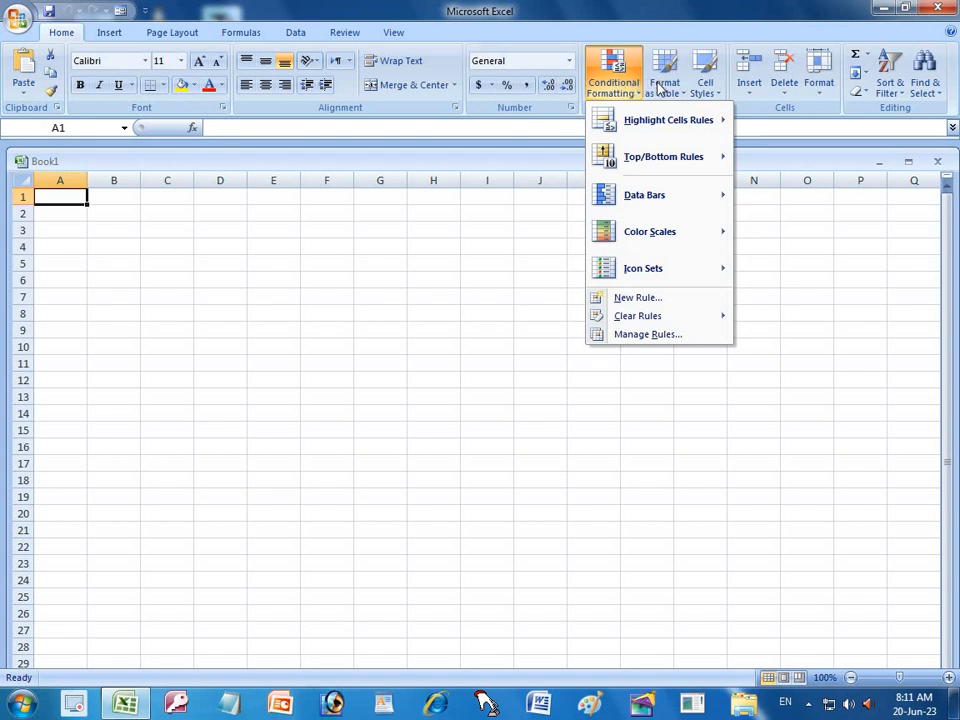
click(659, 85)
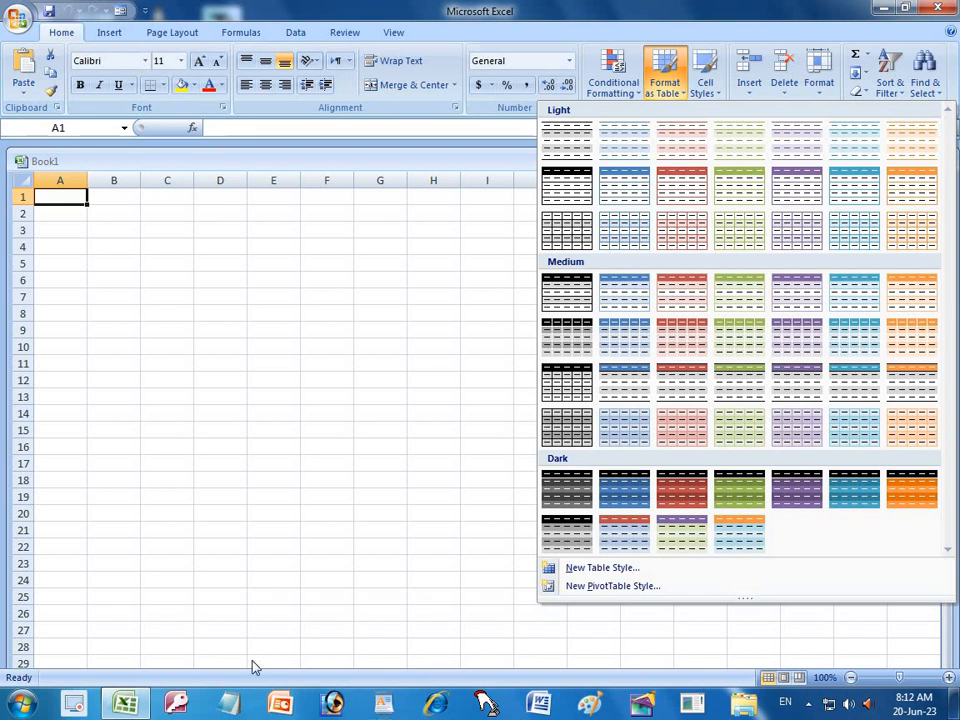
click(109, 254)
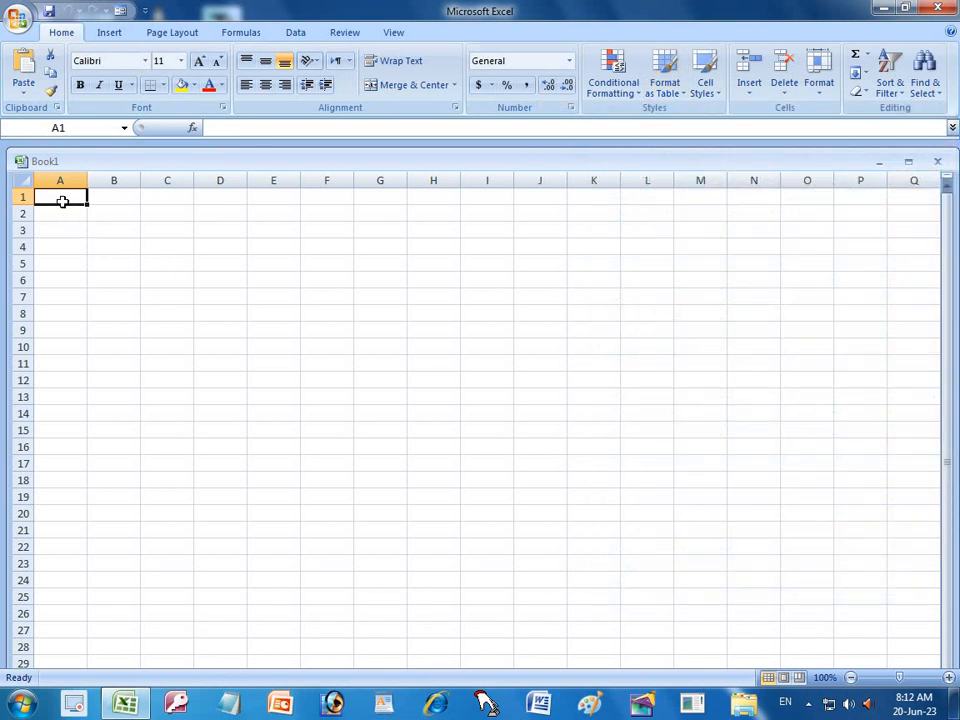
Enter the column headings "s.n." in A1 and "name" in B1.
text(s)
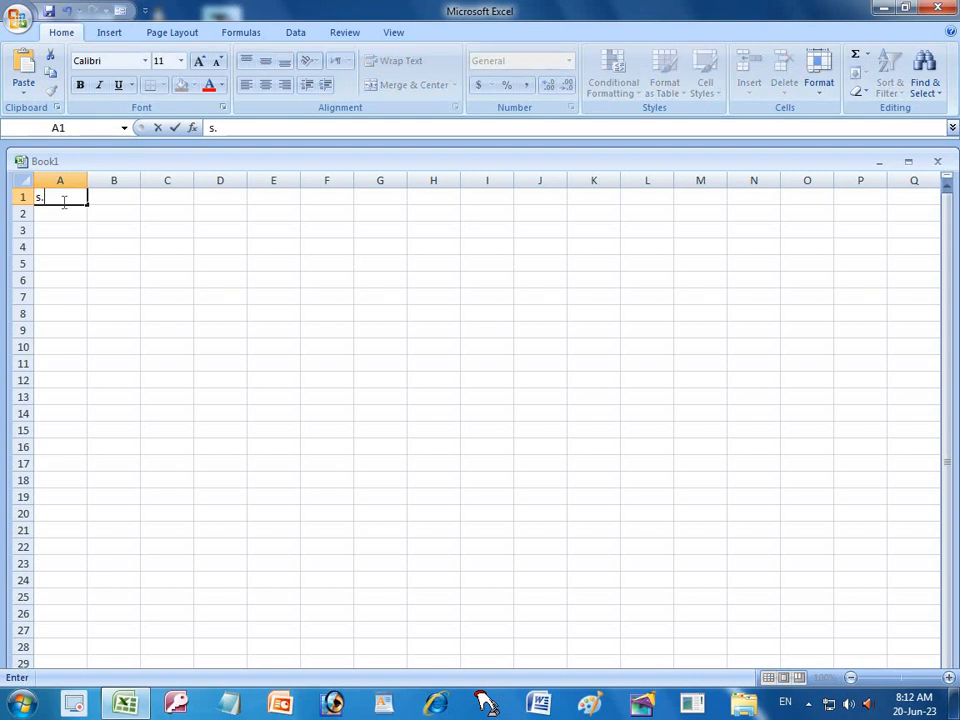
text(.n.)
click(118, 193)
text(nq)
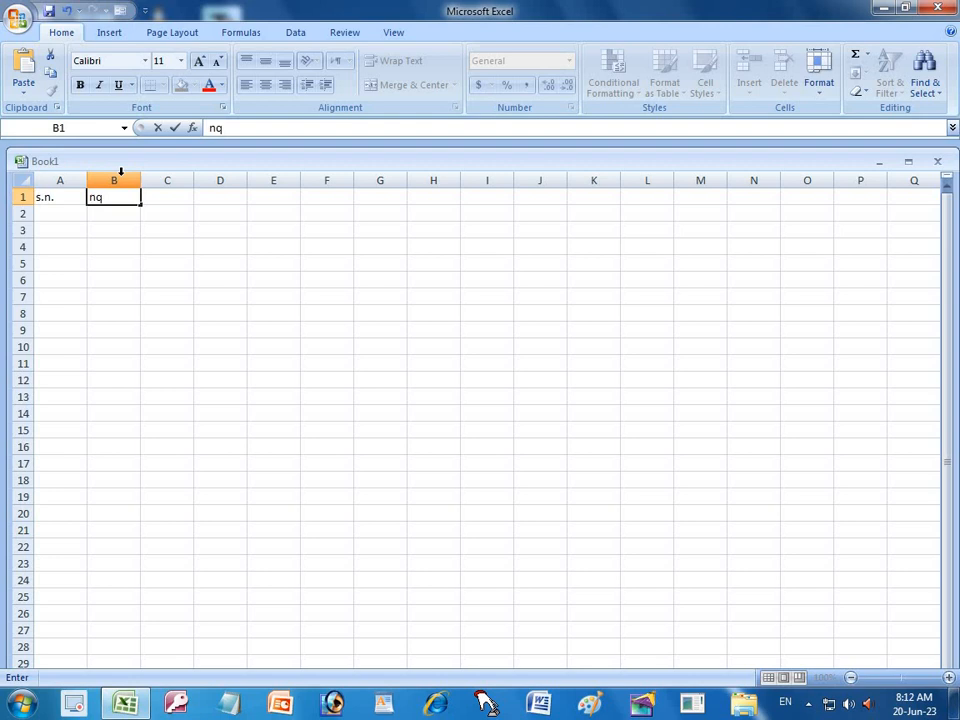
key(BackSpace)
text(ame)
key(Tab)
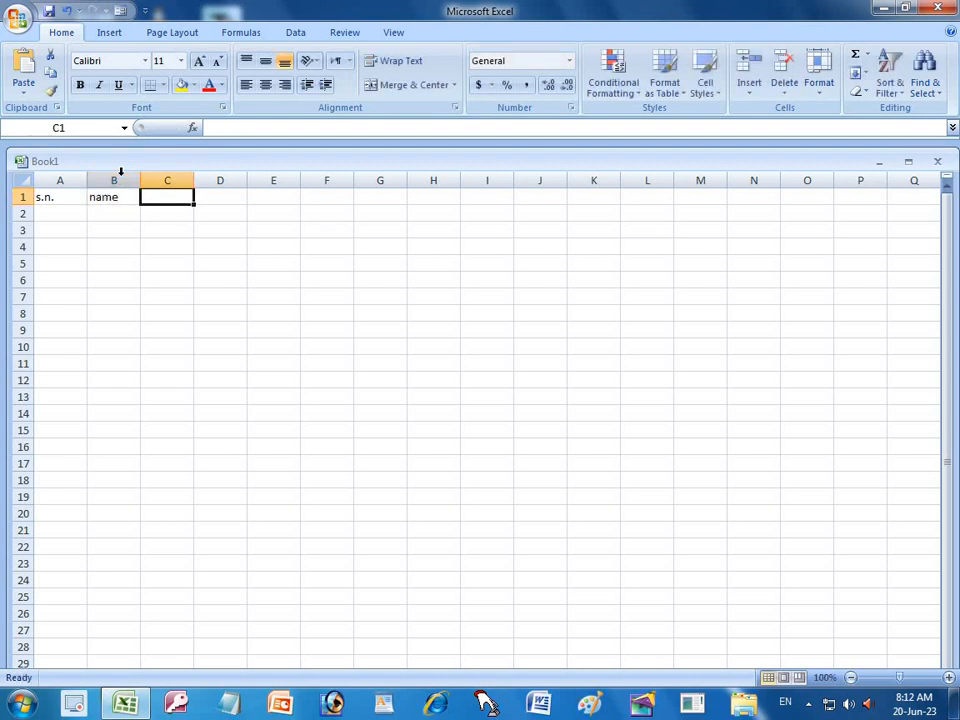
Add the subject headings "math", "english" and "hindi" in cells C1 to E1.
text(ma)
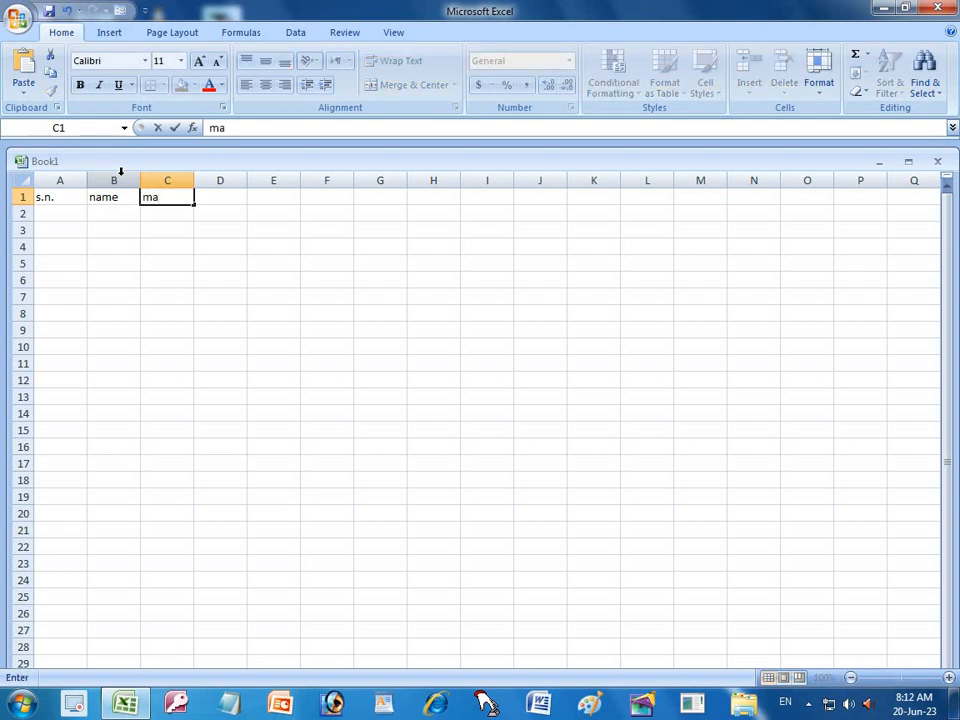
text(th)
key(Tab)
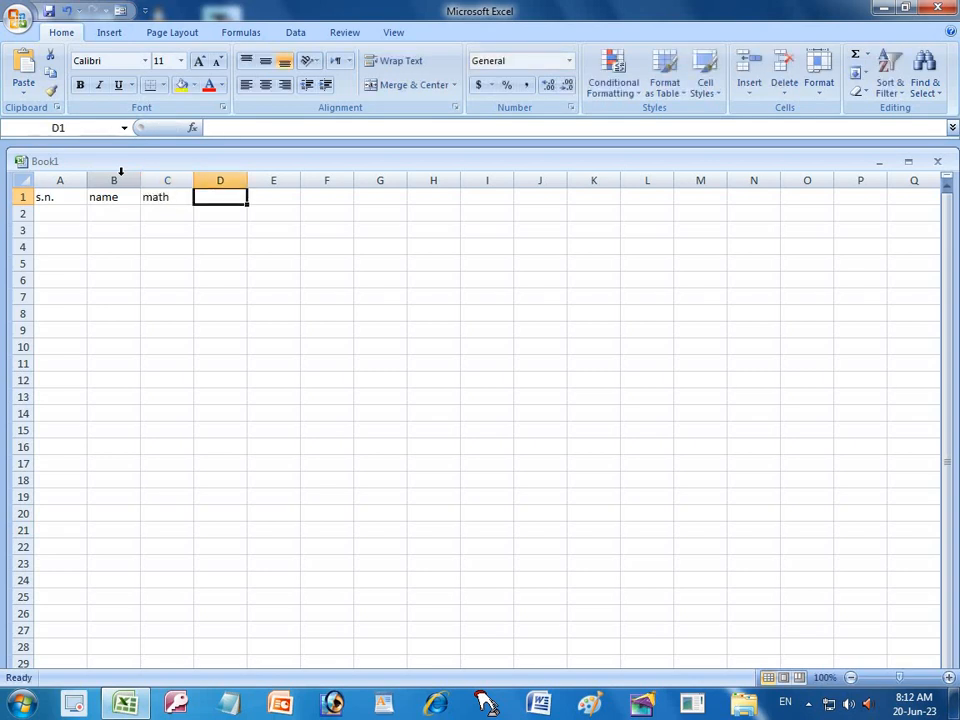
text(en)
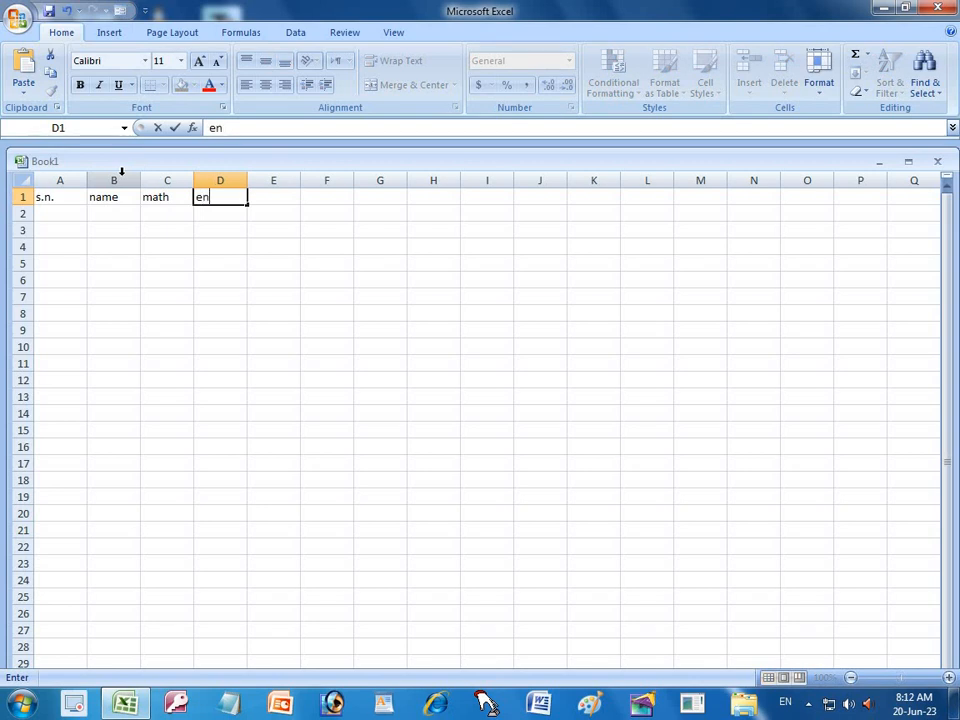
text(glish)
key(Tab)
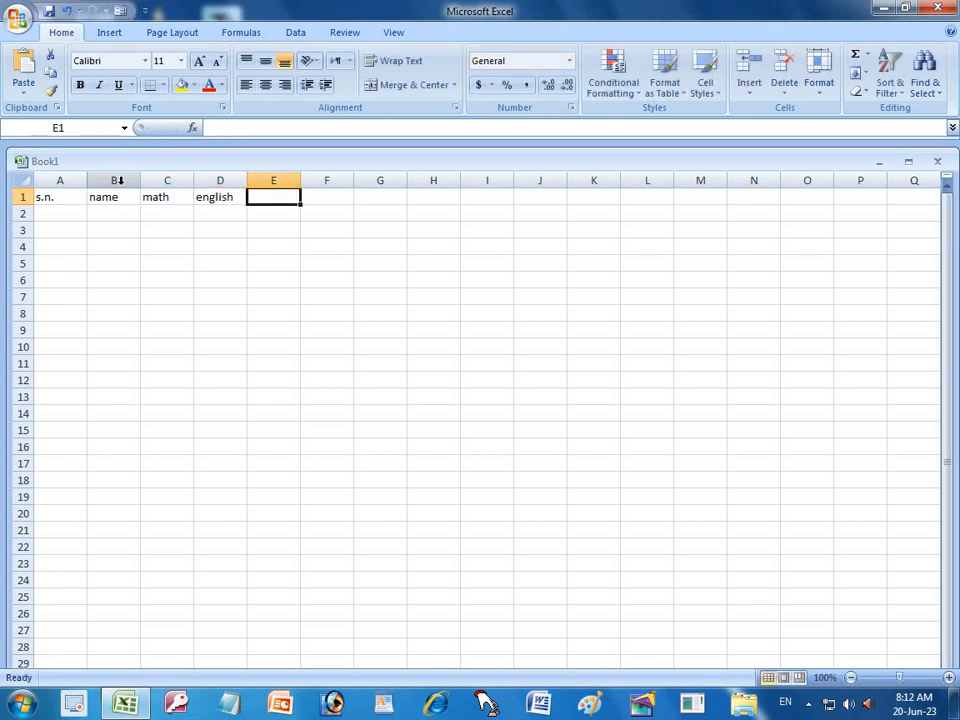
text(hindi)
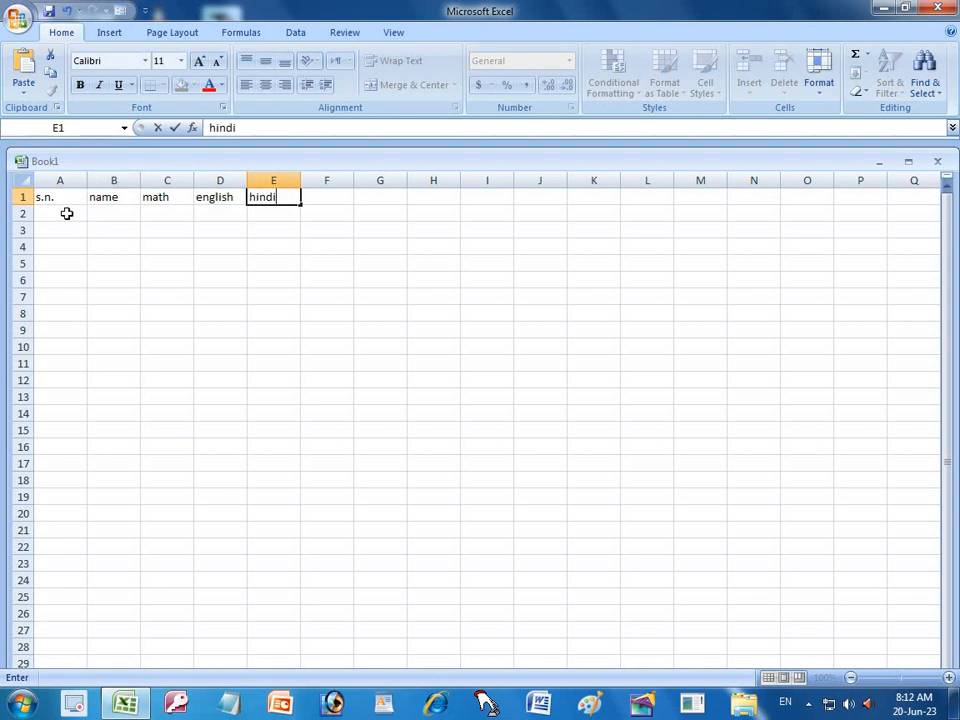
click(67, 212)
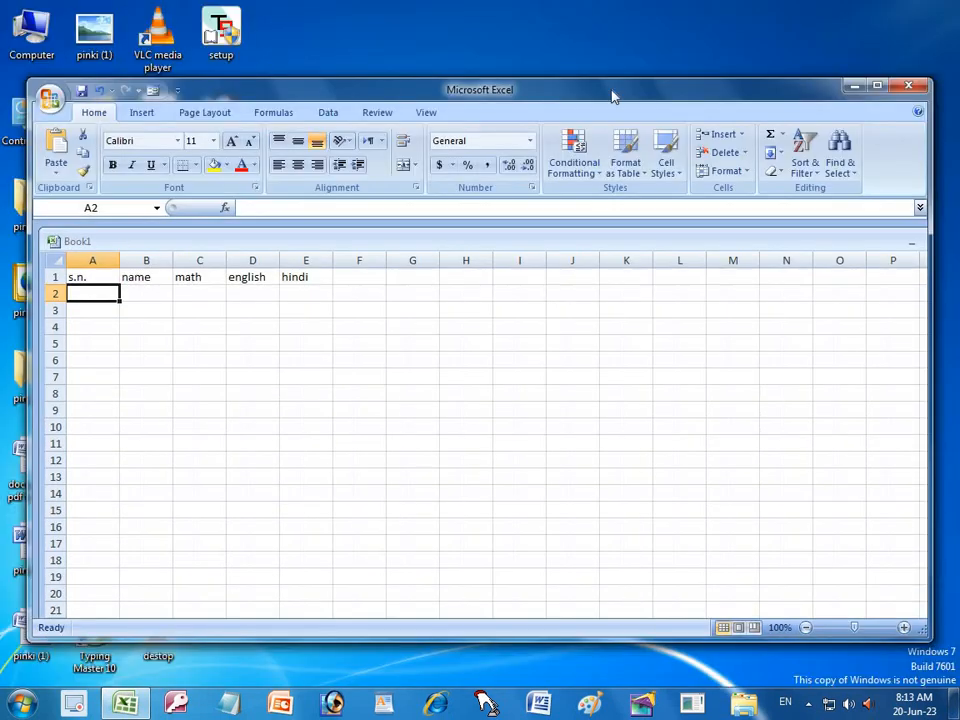
Restore and reposition the window, and fill A2:A6 with serial numbers 1 to 5 as a series starting from 1 and 2.
click(908, 7)
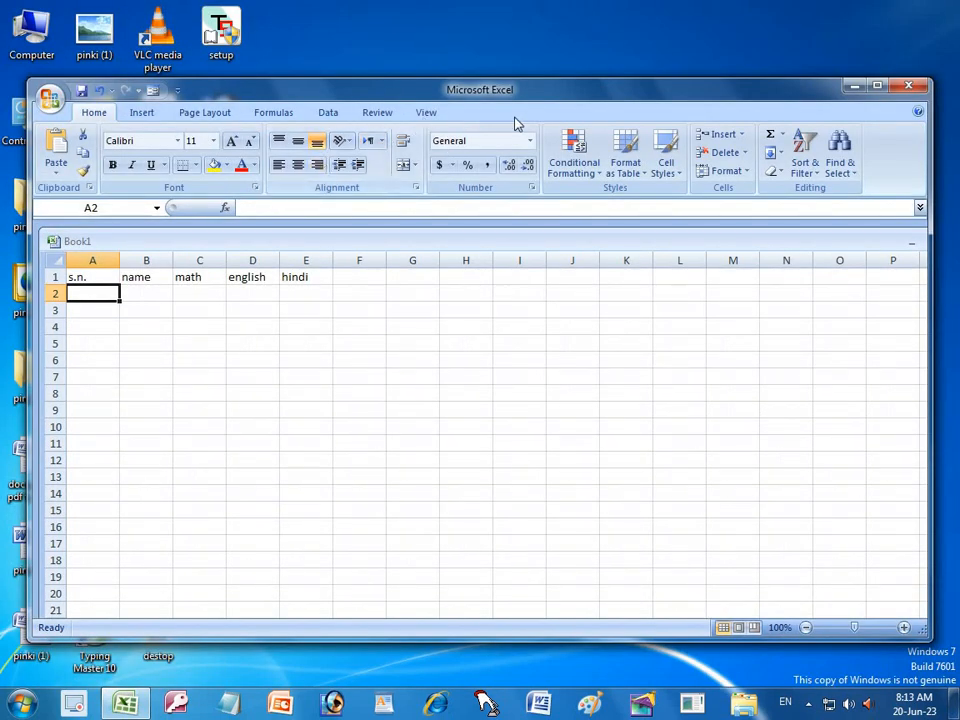
drag(619, 92, 841, 58)
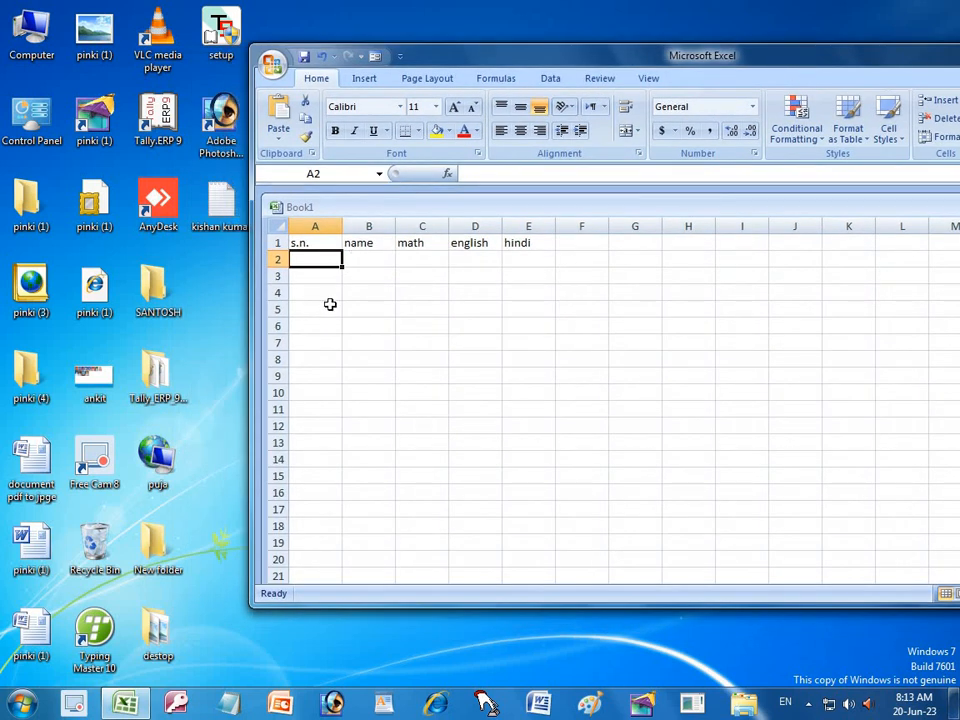
text(1)
key(Return)
text(2)
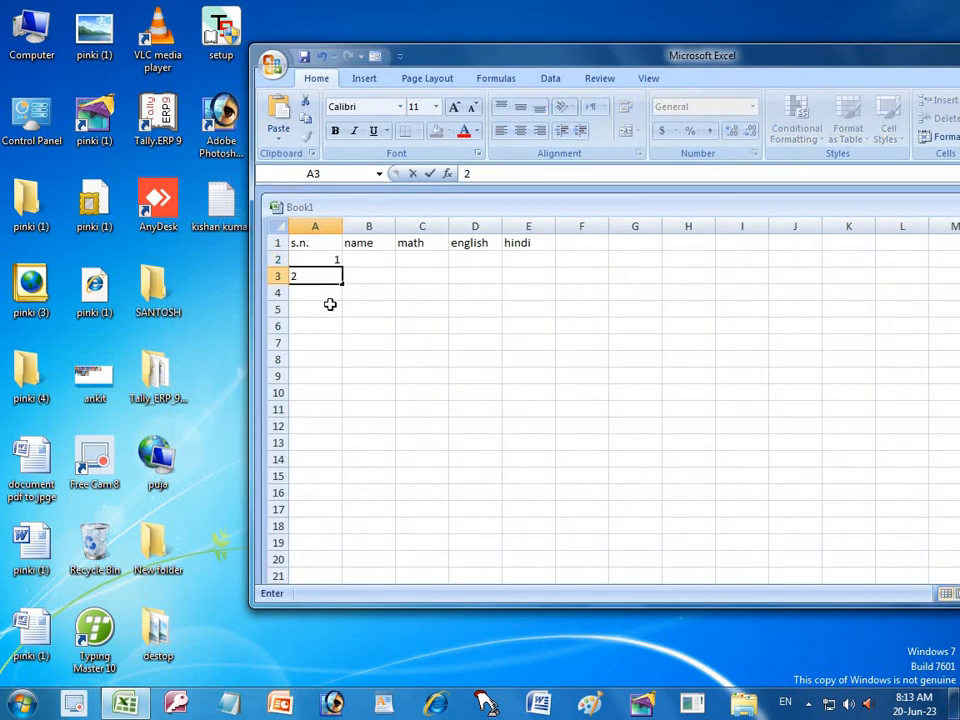
key(Return)
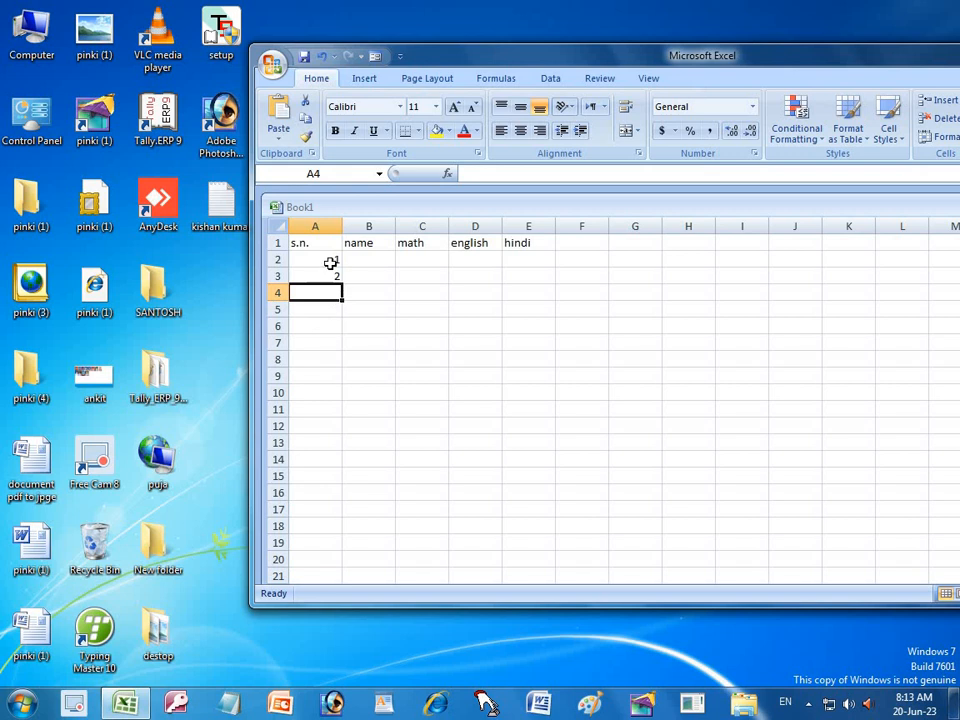
click(328, 260)
drag(326, 266, 336, 342)
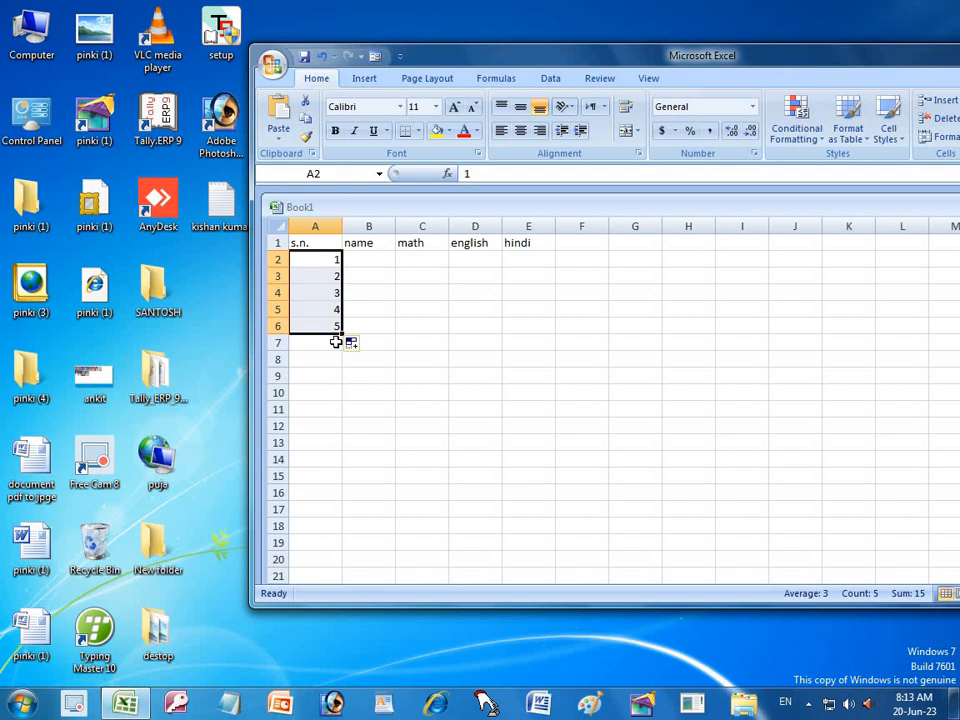
Fill B2:B11 with a series from 2 to 20 in increments of 2, based on the values 2 and 4.
click(354, 262)
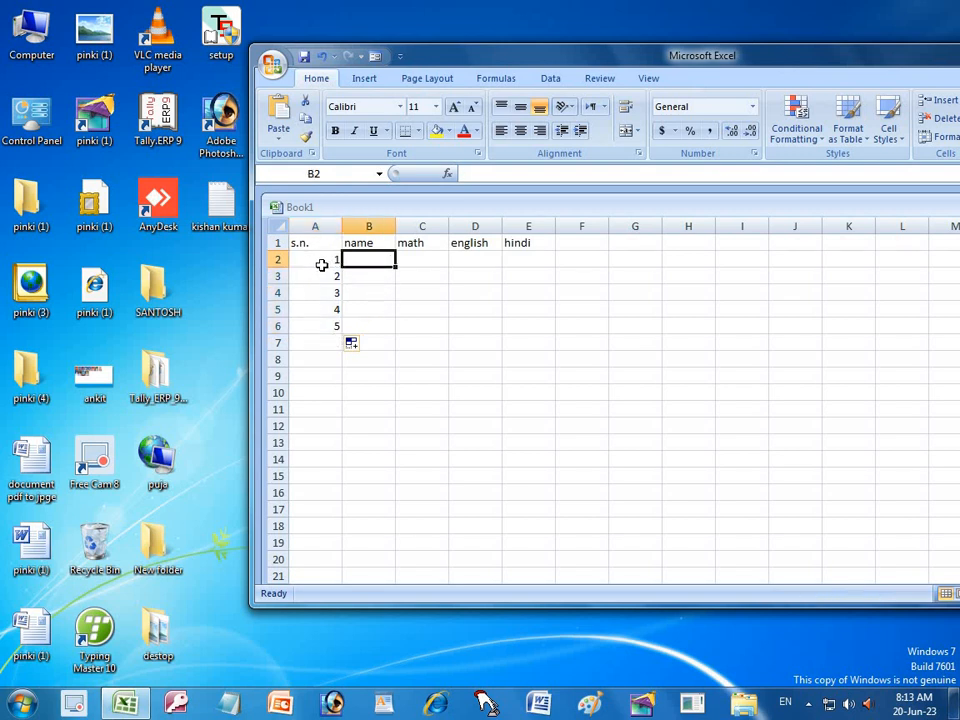
text(2)
key(Return)
text(4)
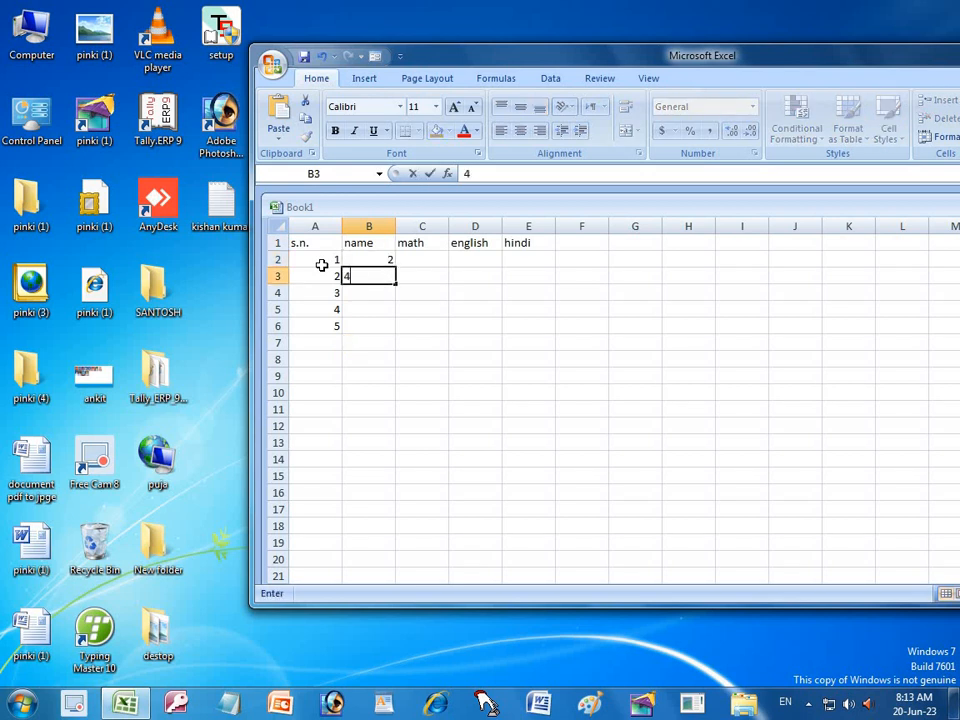
key(Return)
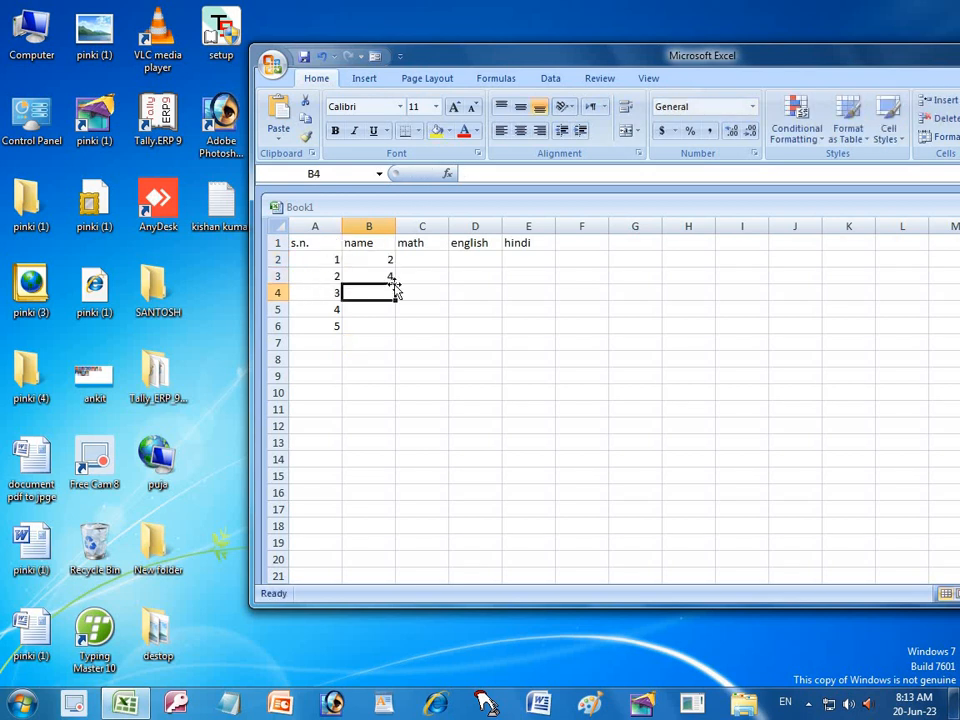
click(368, 261)
drag(367, 270, 377, 413)
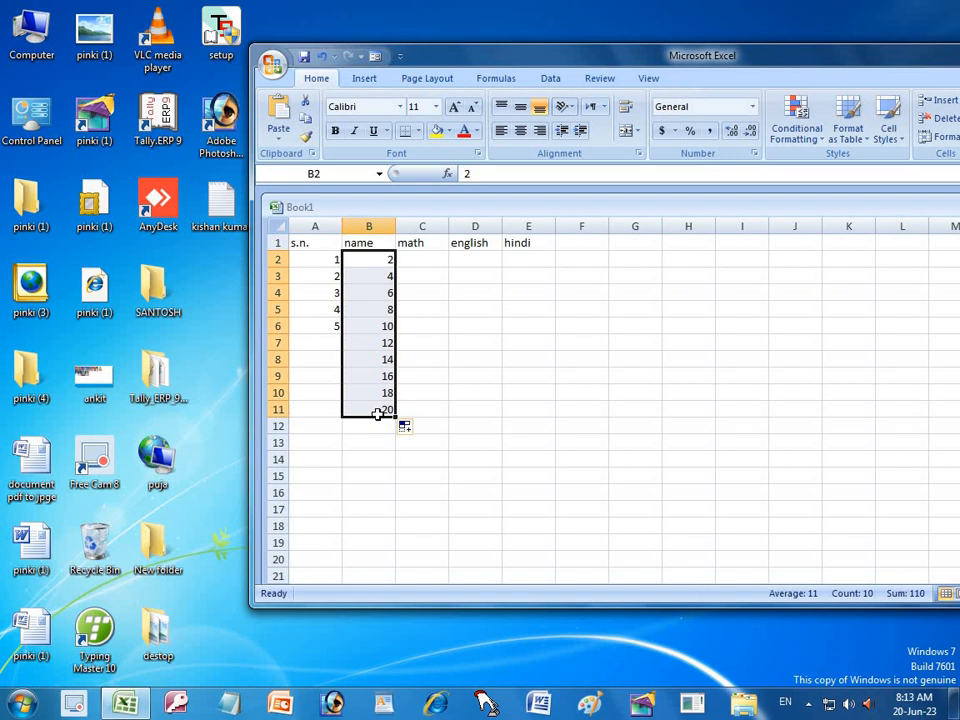
Fill C2:C11 with a series in increments of 3, starting from the values 3 and 6.
click(415, 258)
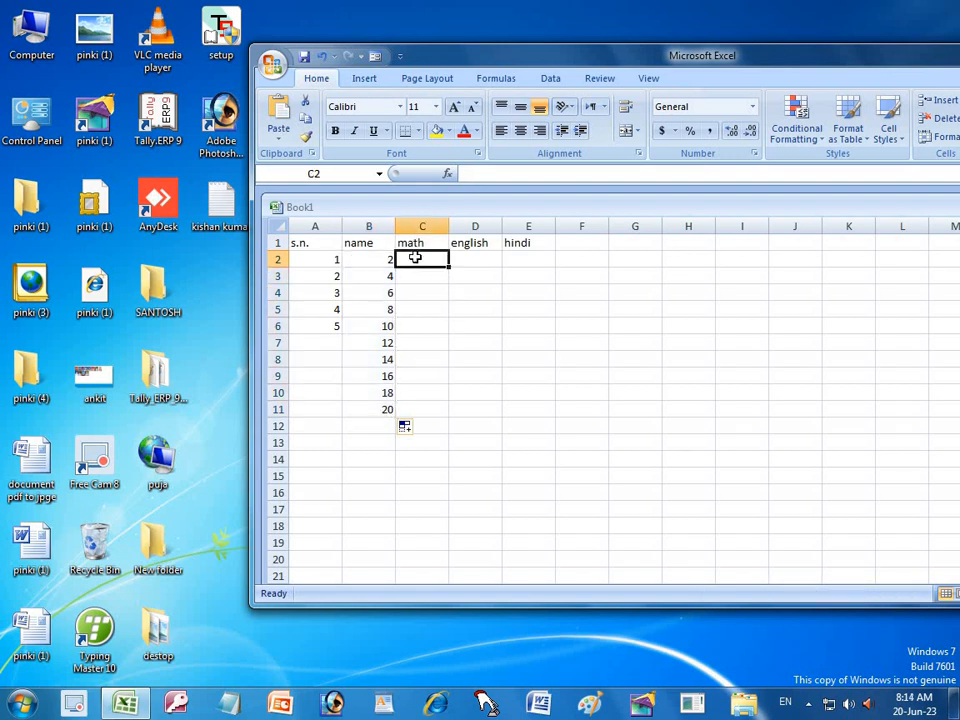
text(3)
key(Return)
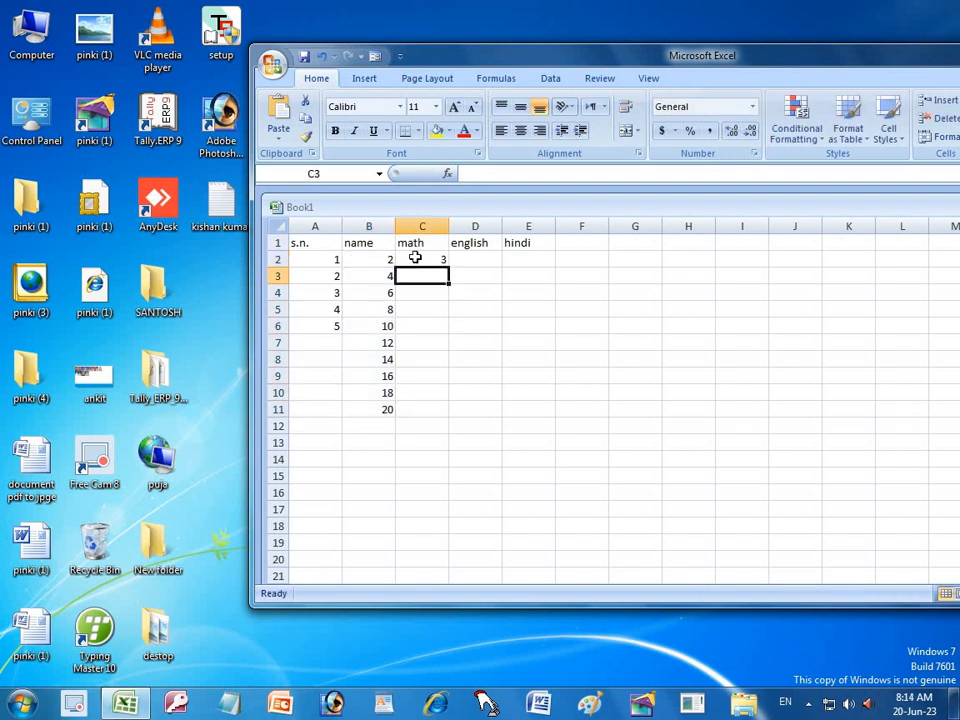
text(6)
key(Return)
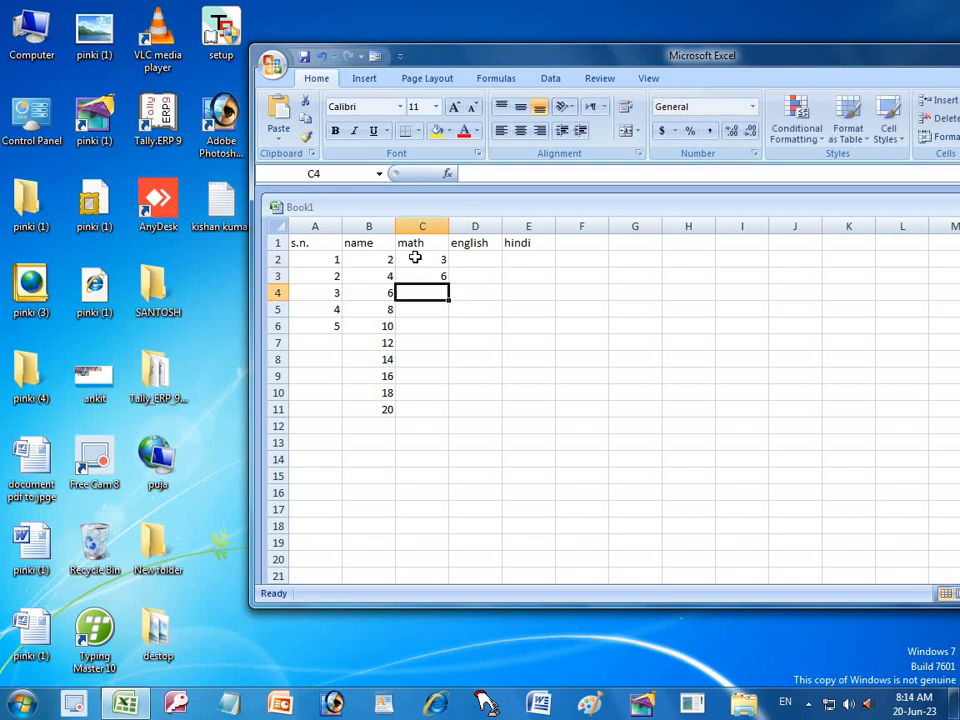
drag(429, 261, 445, 411)
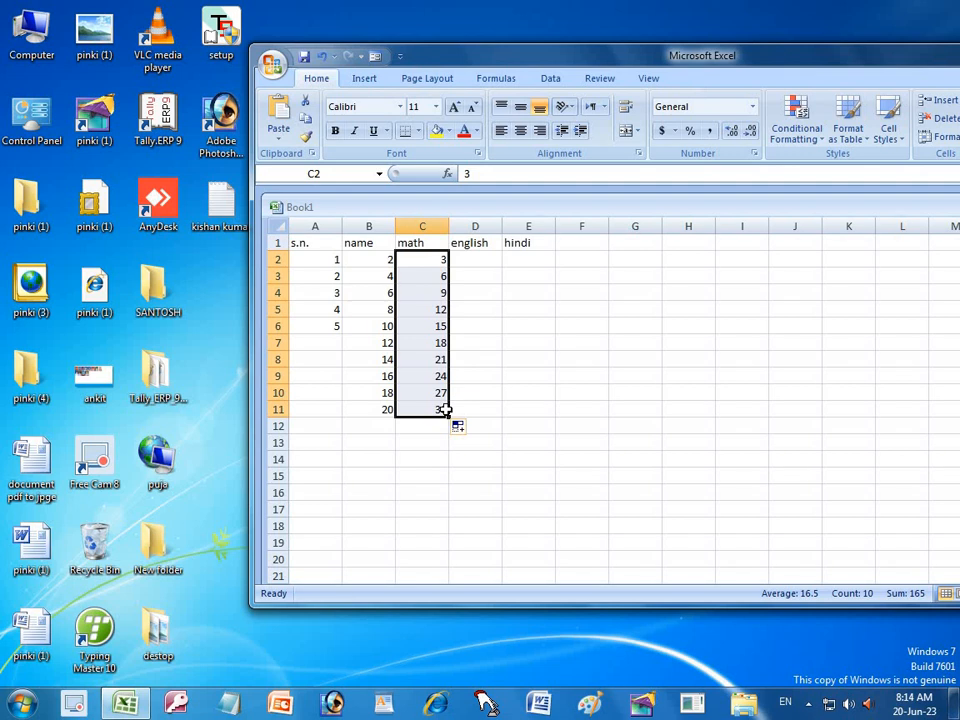
Undo the number series and starting values entered in the math and name columns.
key(ctrl+z)
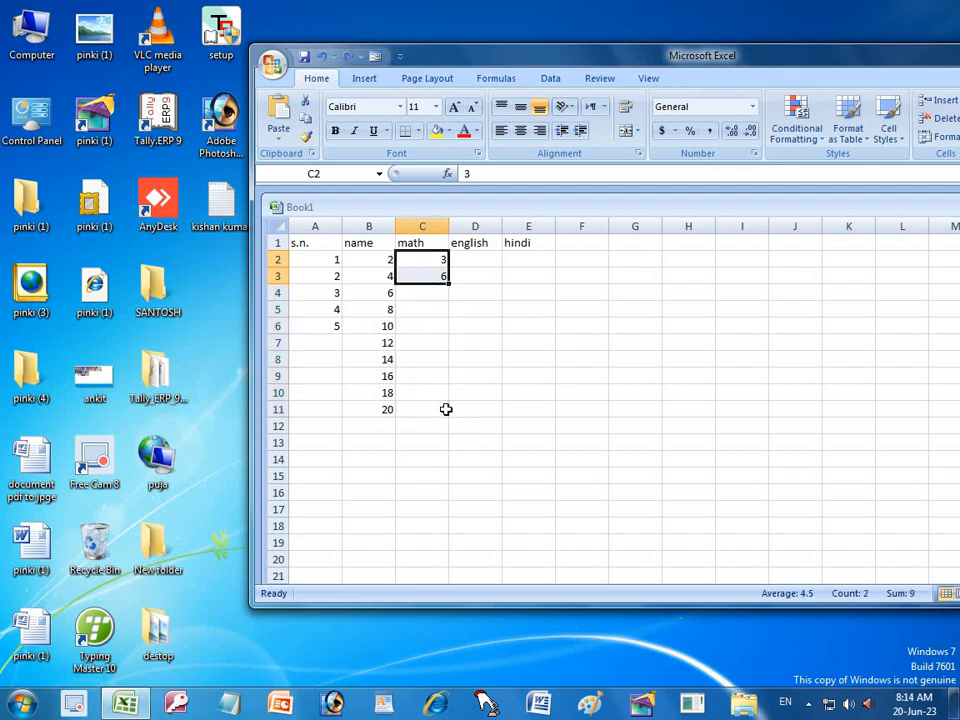
key(ctrl+z)
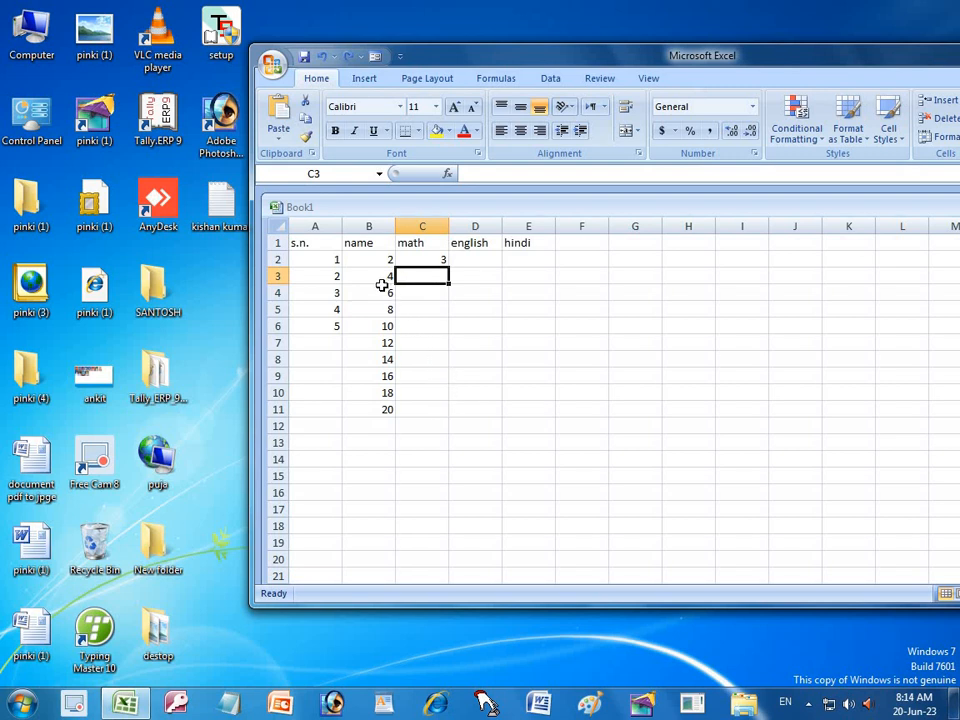
key(ctrl+z)
key(ctrl+z)
key(ctrl+z)
key(ctrl+z)
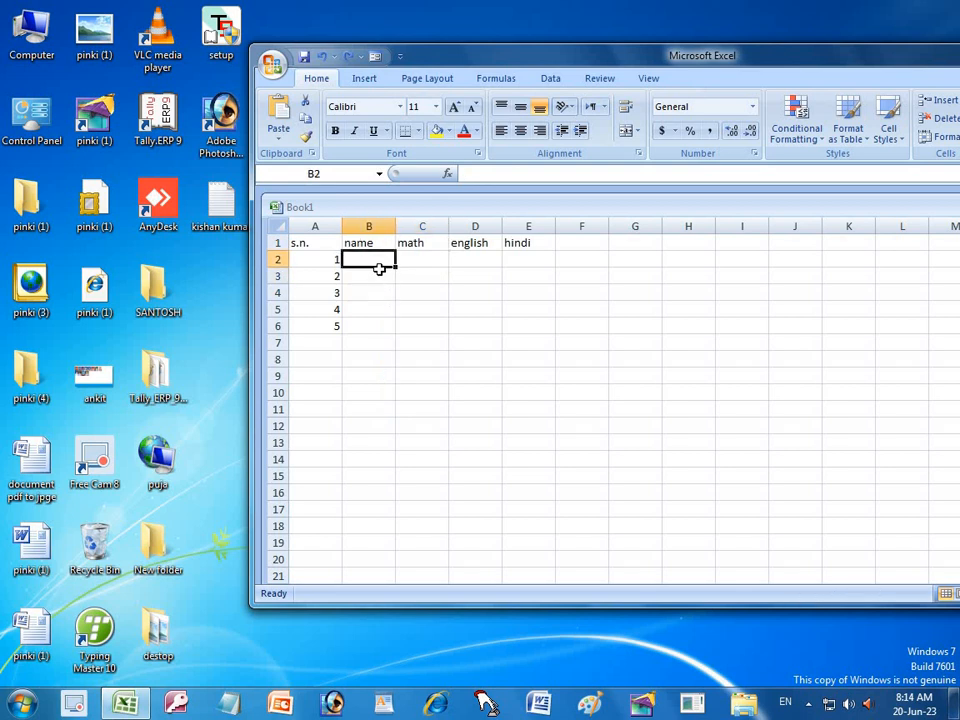
Enter the five students' first names in B2:B6 of the name column.
text(mohan)
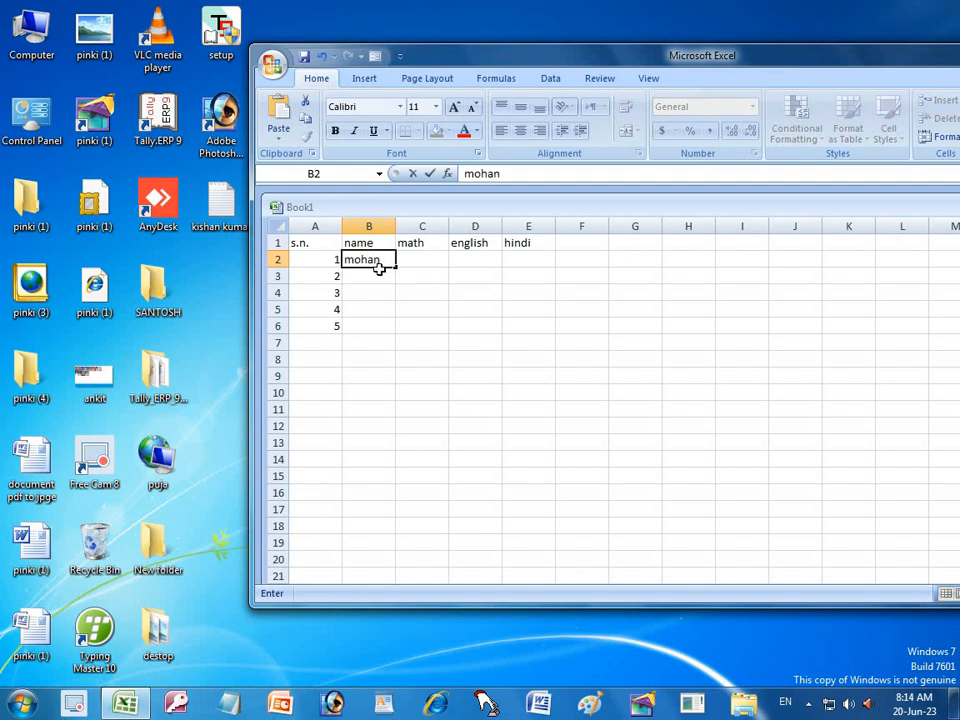
key(Return)
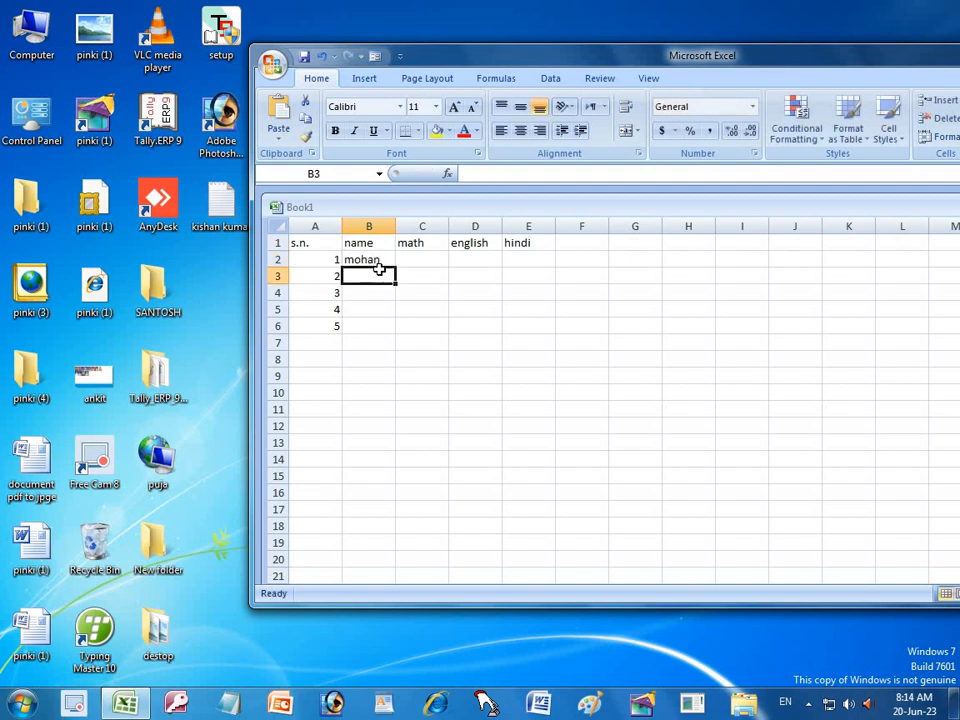
text(s)
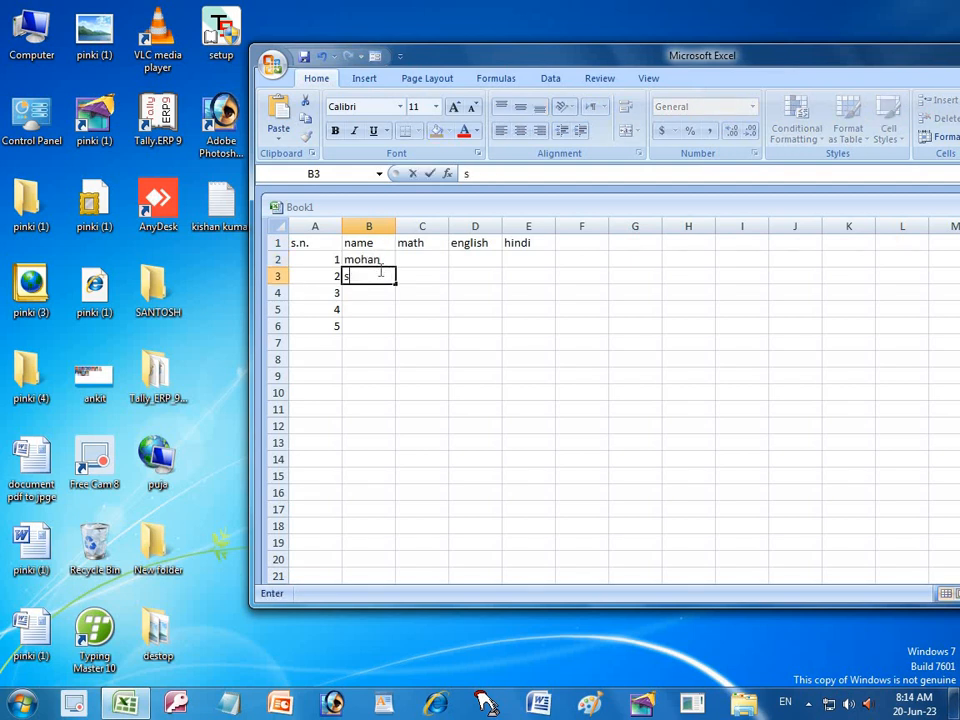
text(ohan)
key(Return)
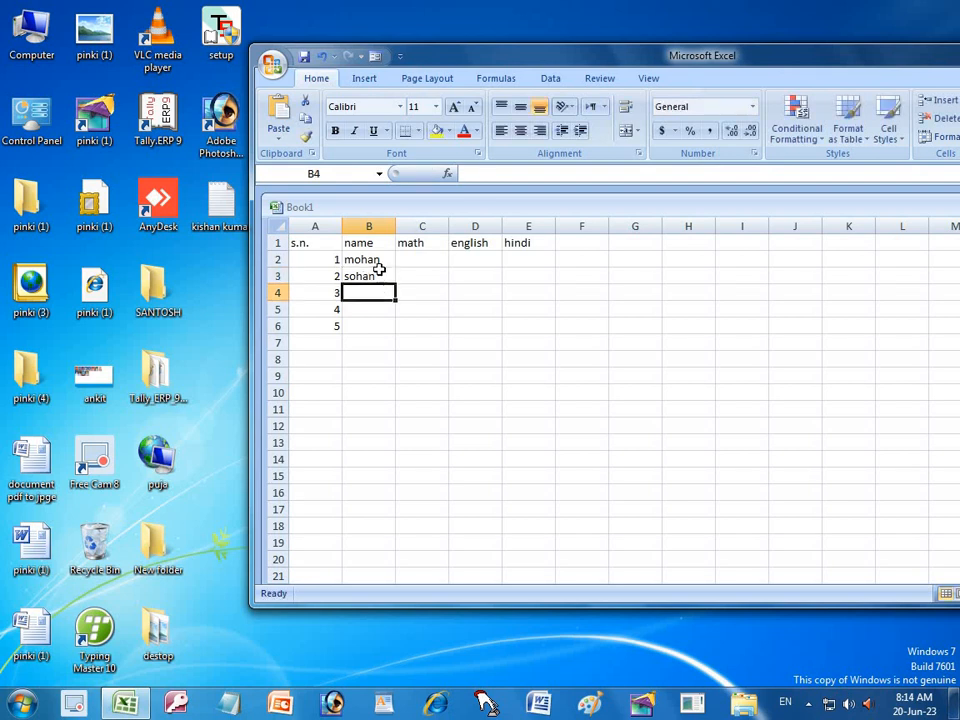
text(komal)
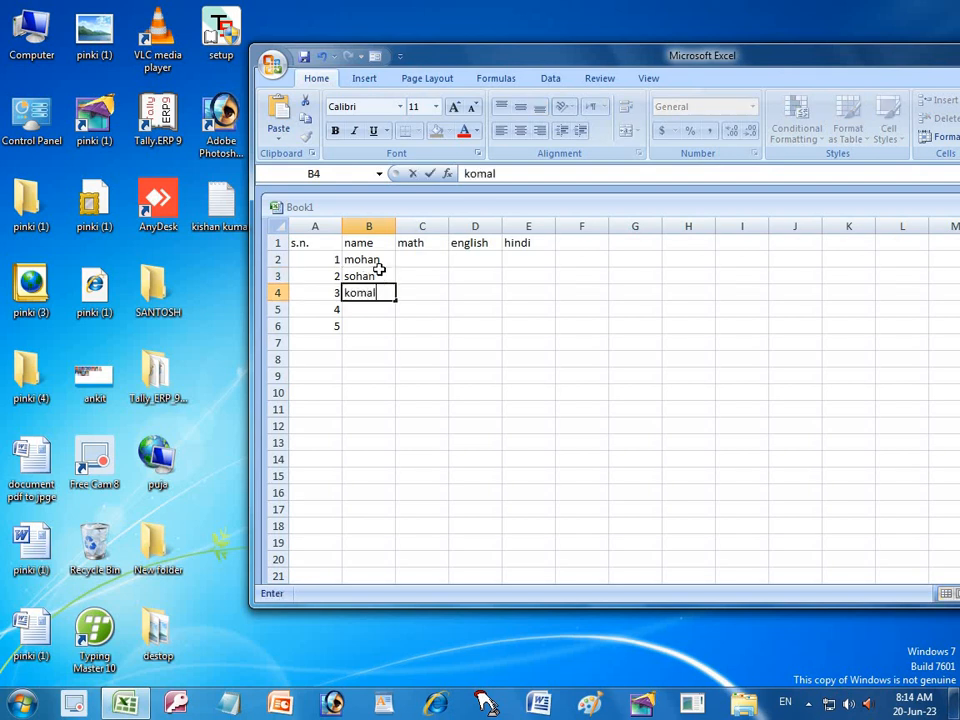
key(Return)
text(puspa)
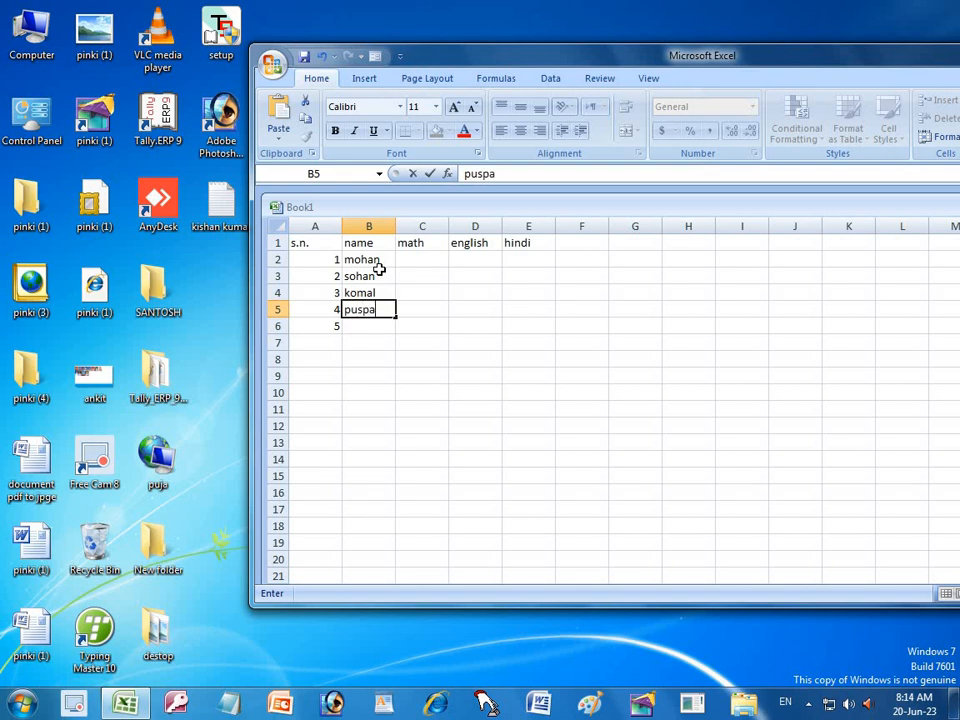
key(Return)
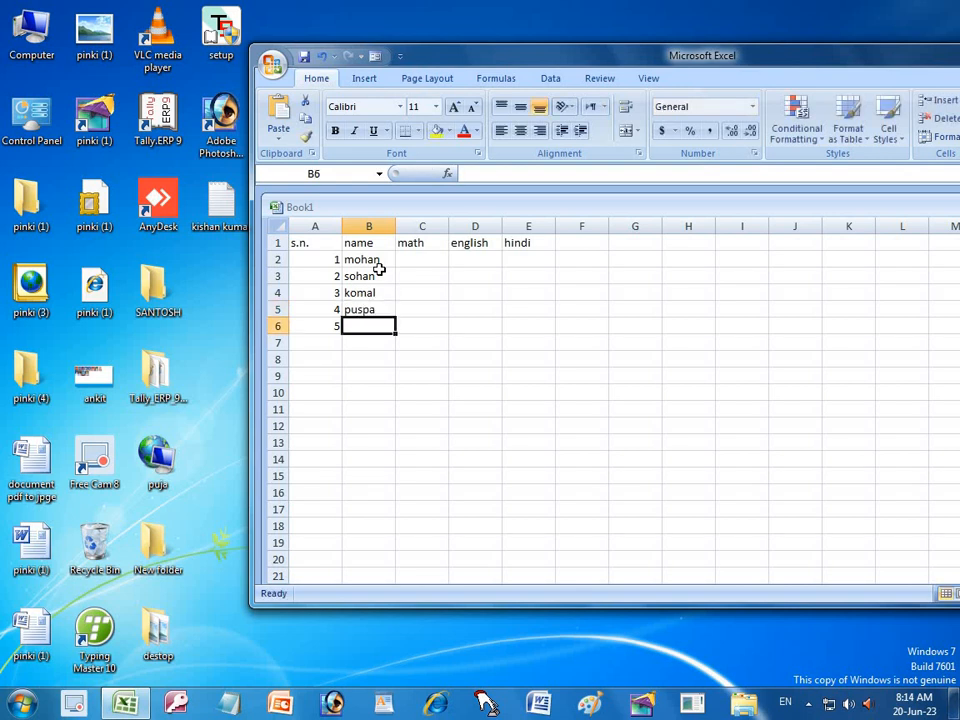
text(ru)
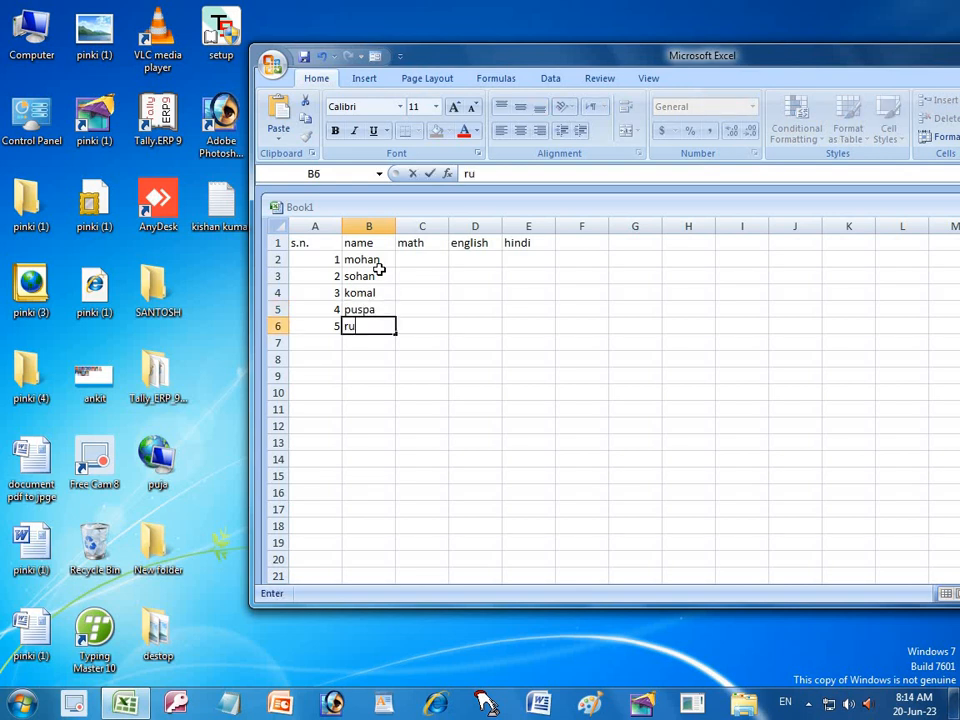
text(pesh)
key(Return)
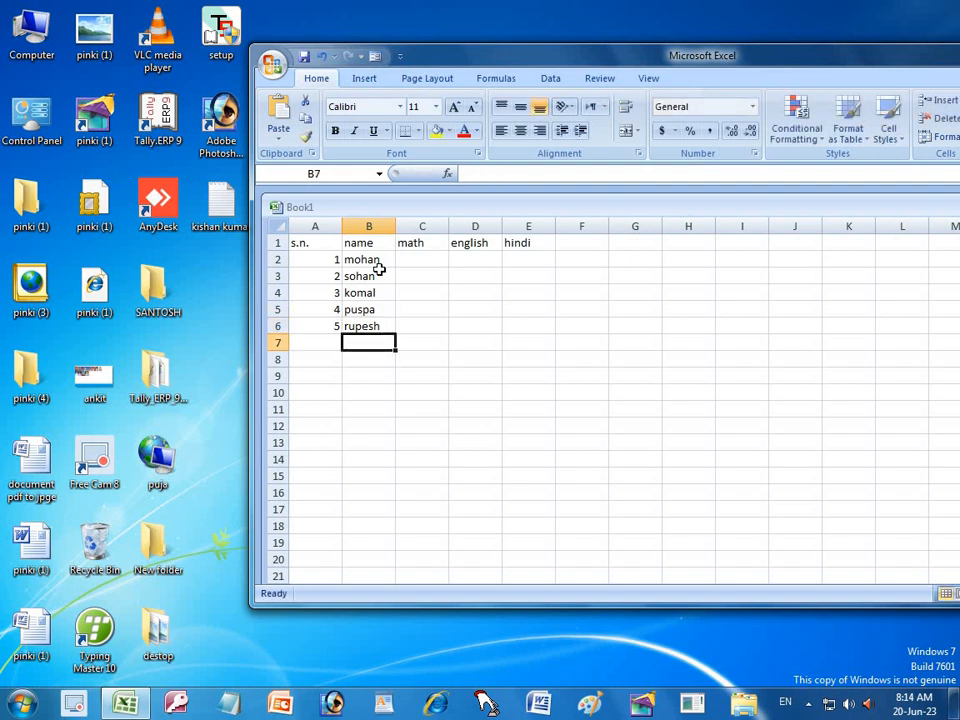
Enter the math marks 10, 20, 30, 40 and 50 in C2:C6.
click(405, 259)
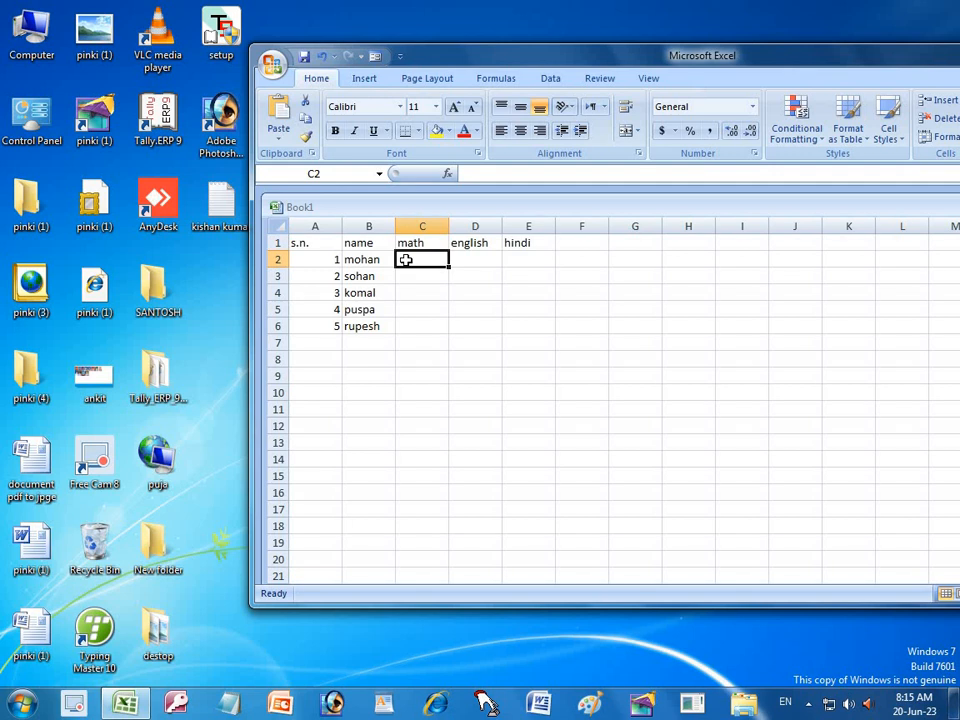
text(10)
key(Return)
text(20)
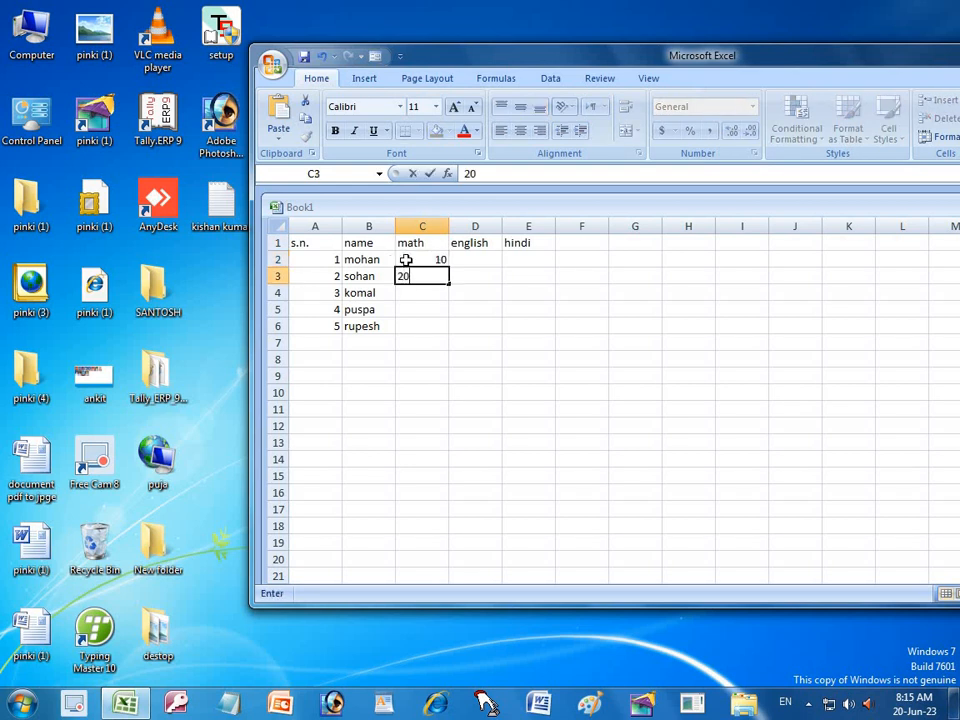
key(Return)
text(30)
key(Return)
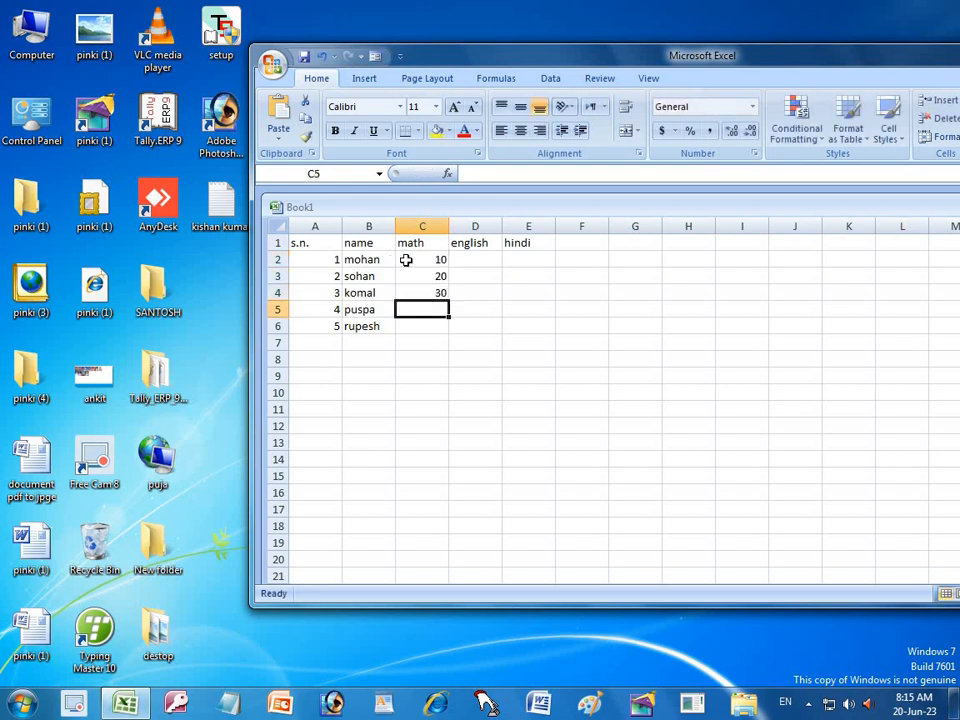
text(40)
key(Return)
text(50)
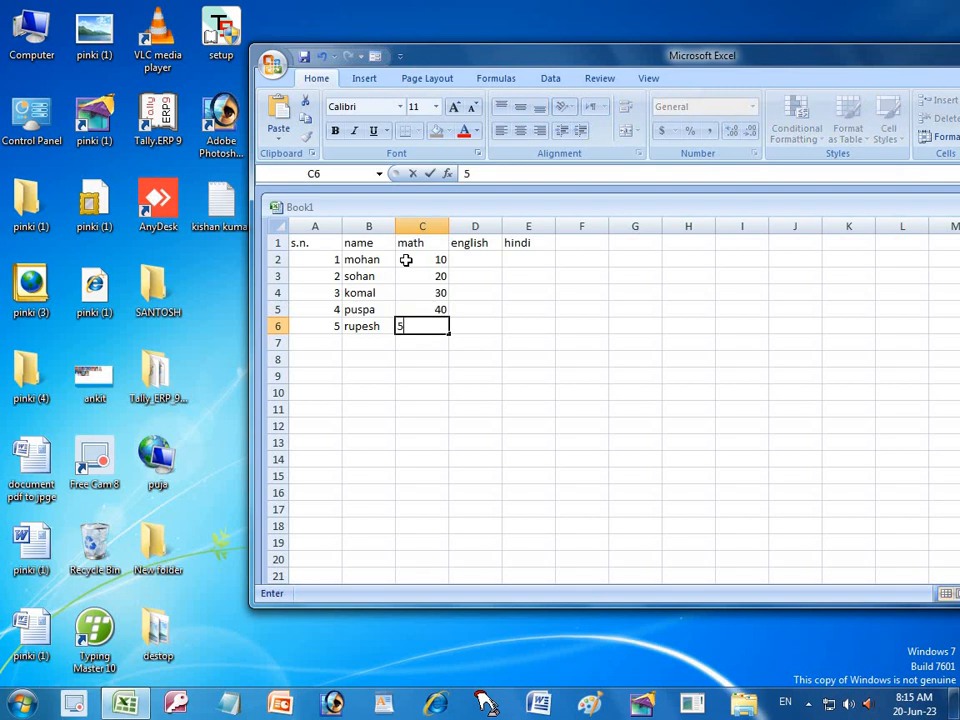
key(Return)
text(61)
key(Return)
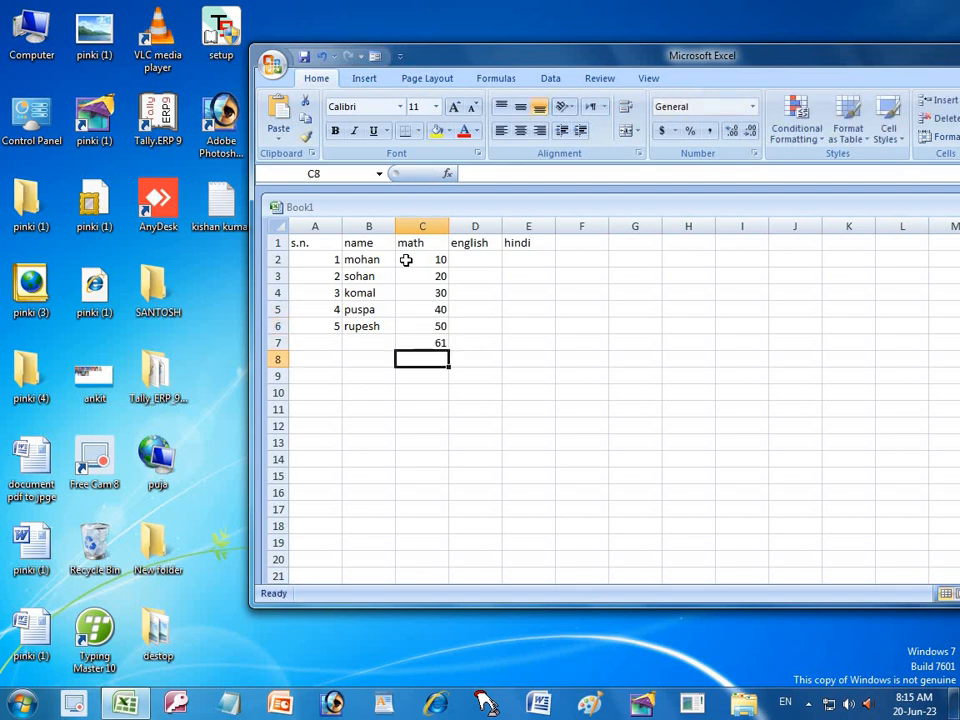
key(Up)
key(BackSpace)
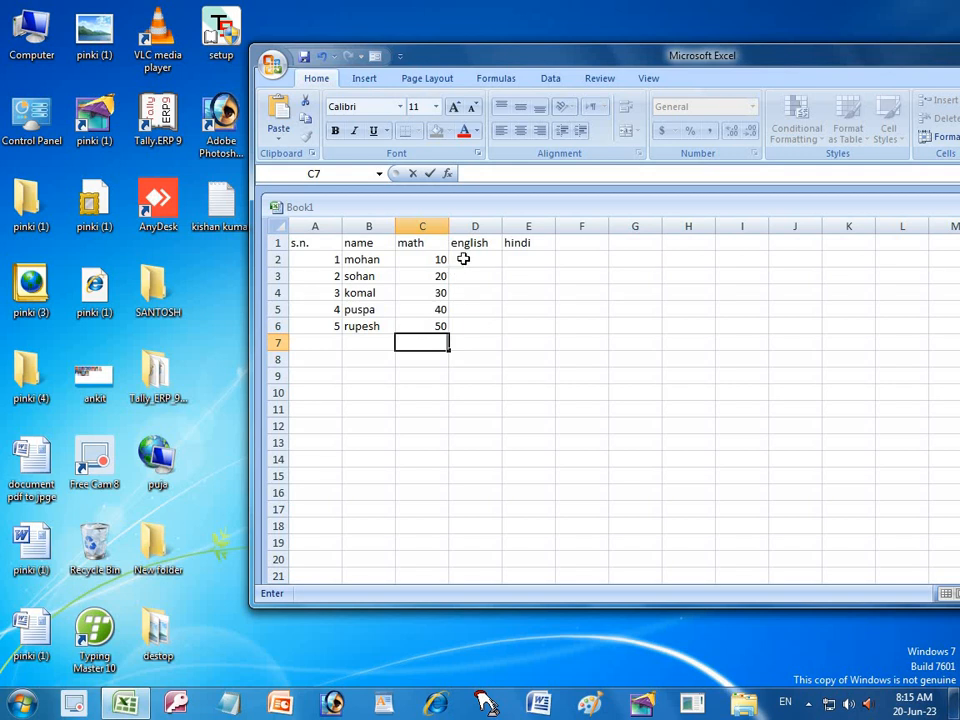
Select D2:E6 and enter the english marks 31, 21, 51, 61 and 41 in D2:D6.
drag(463, 259, 516, 320)
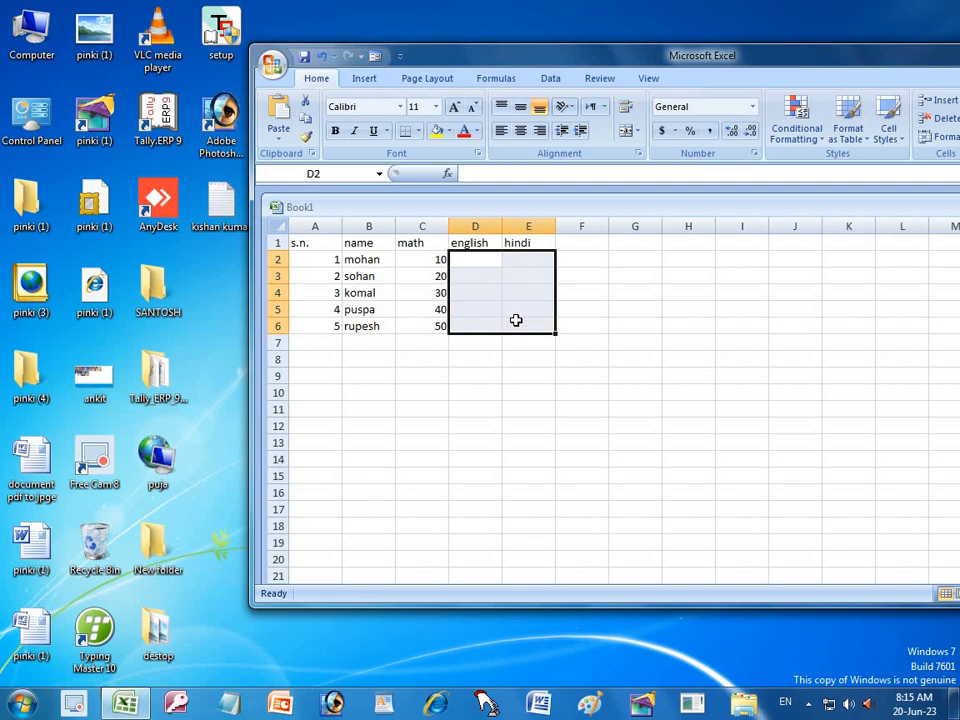
text(31)
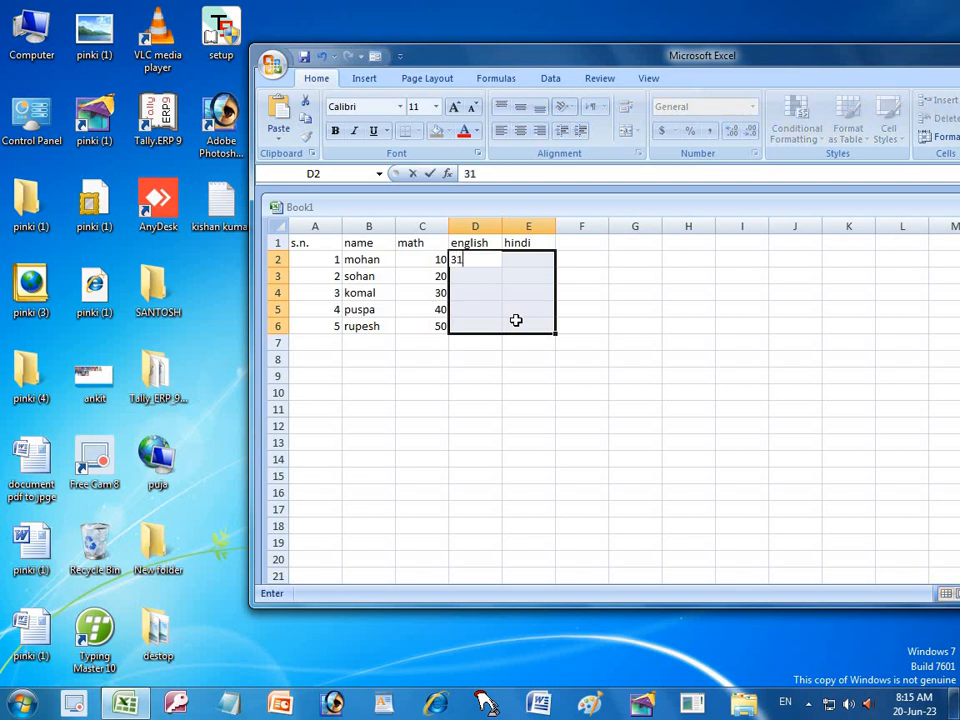
key(Return)
text(21)
key(Return)
text(51)
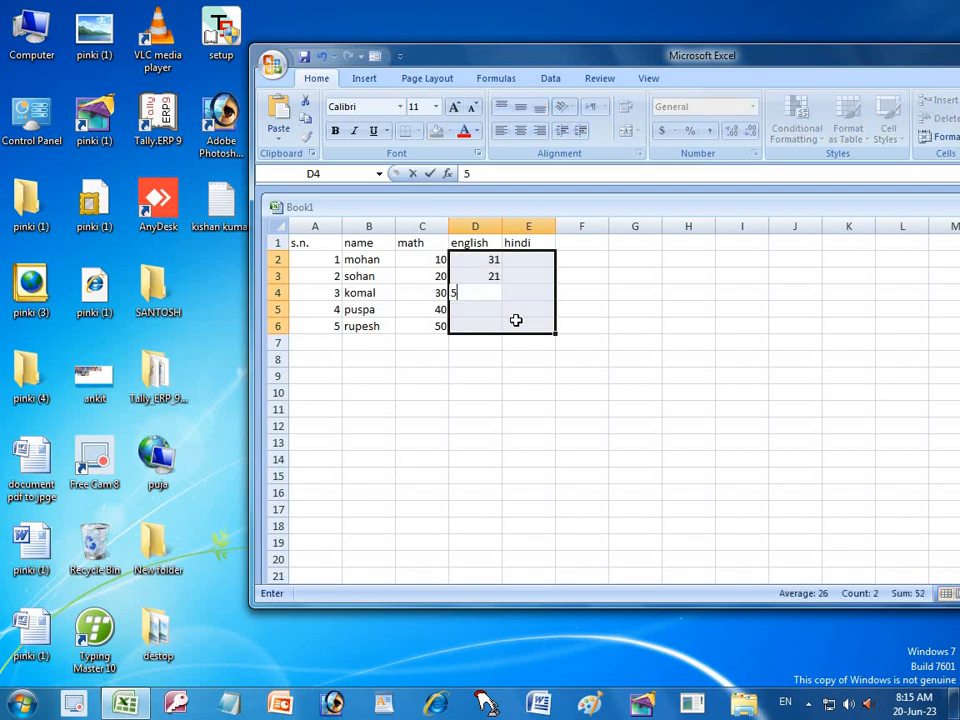
key(Return)
text(61)
key(Return)
text(41)
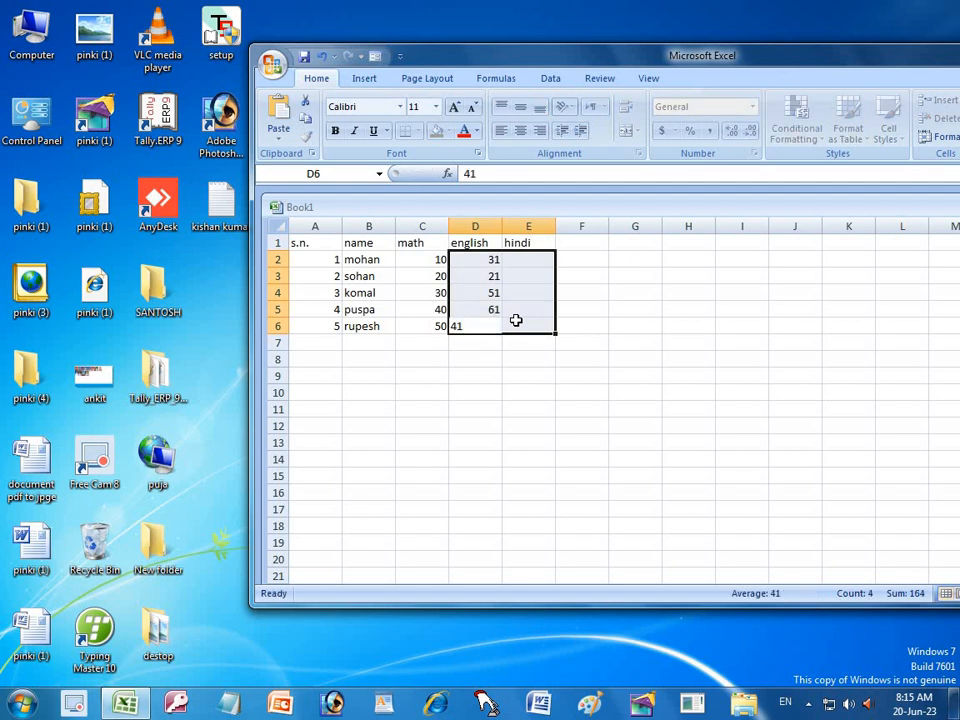
key(Return)
Enter the hindi marks 37, 29, 82, 54 and 91 in E2:E6.
text(37)
key(Return)
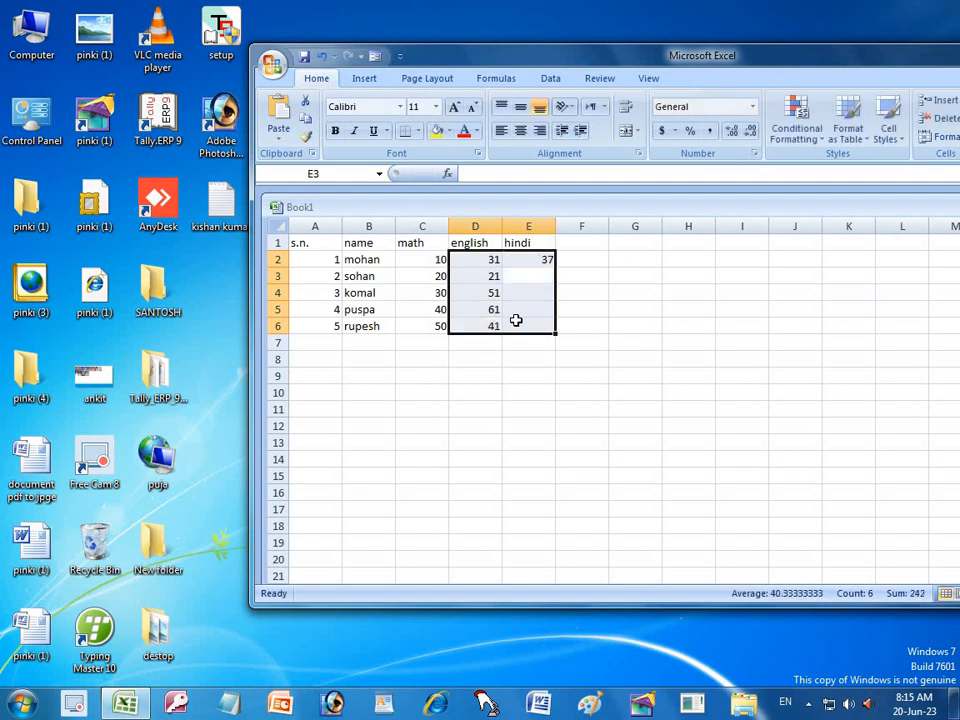
text(29)
key(Return)
text(82)
key(Return)
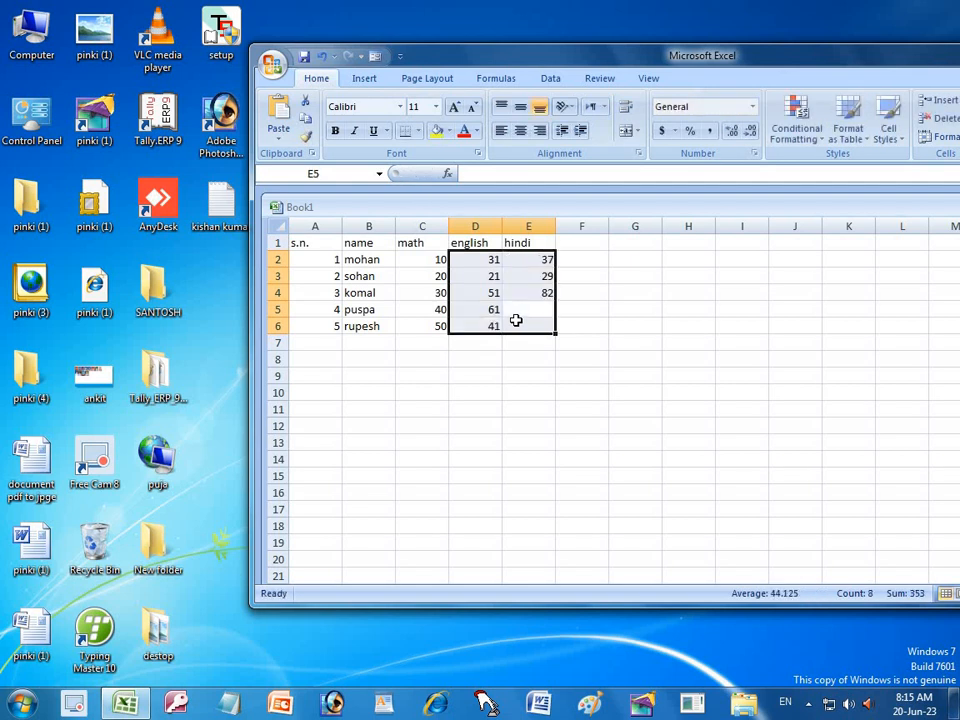
text(54)
key(Return)
text(91)
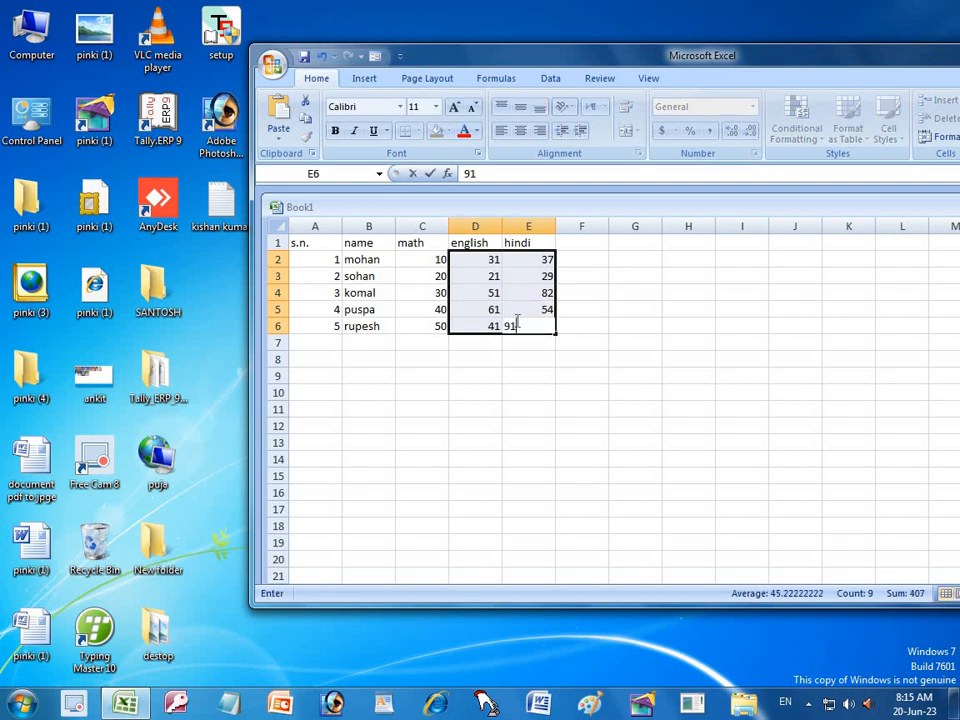
key(Return)
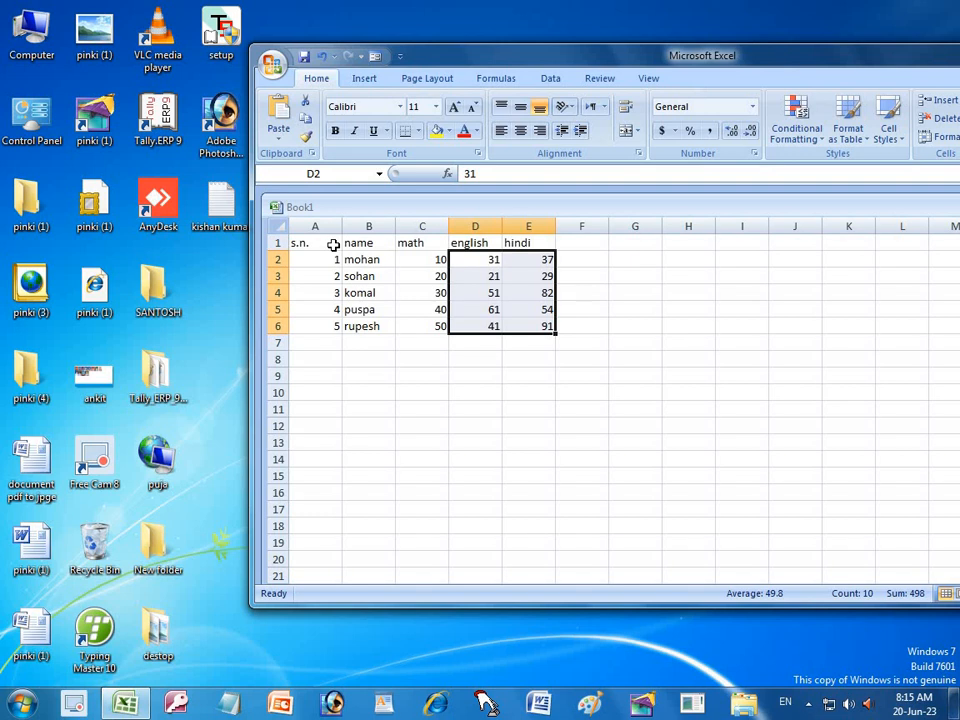
Enlarge the font of the whole marks table A1:E6 to 28 and make it bold.
drag(298, 242, 534, 325)
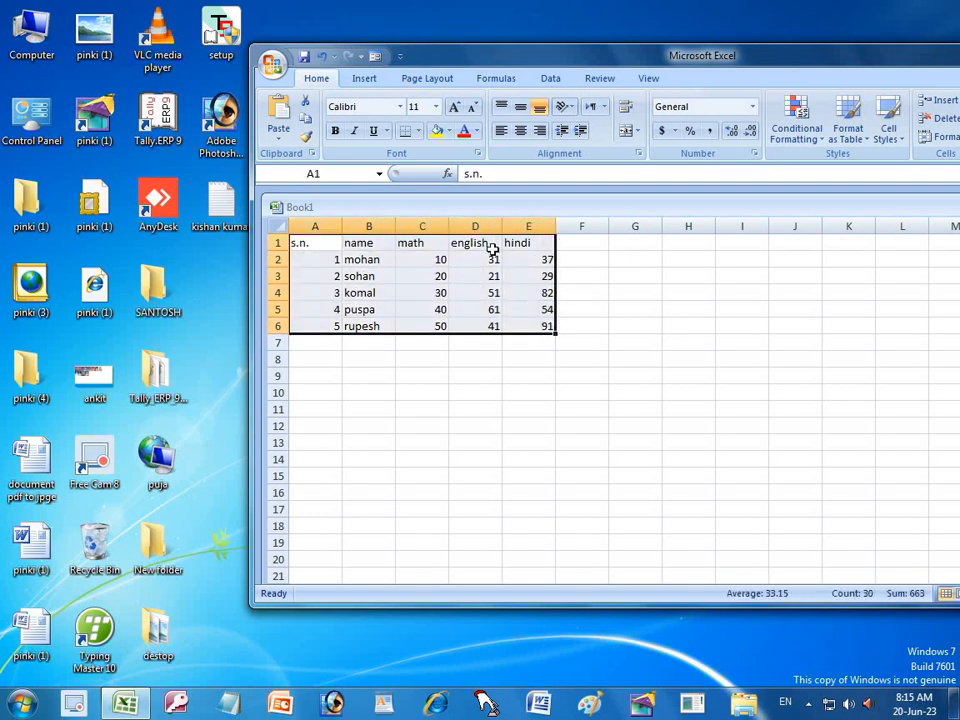
triple_click(454, 107)
triple_click(454, 107)
double_click(454, 107)
click(454, 107)
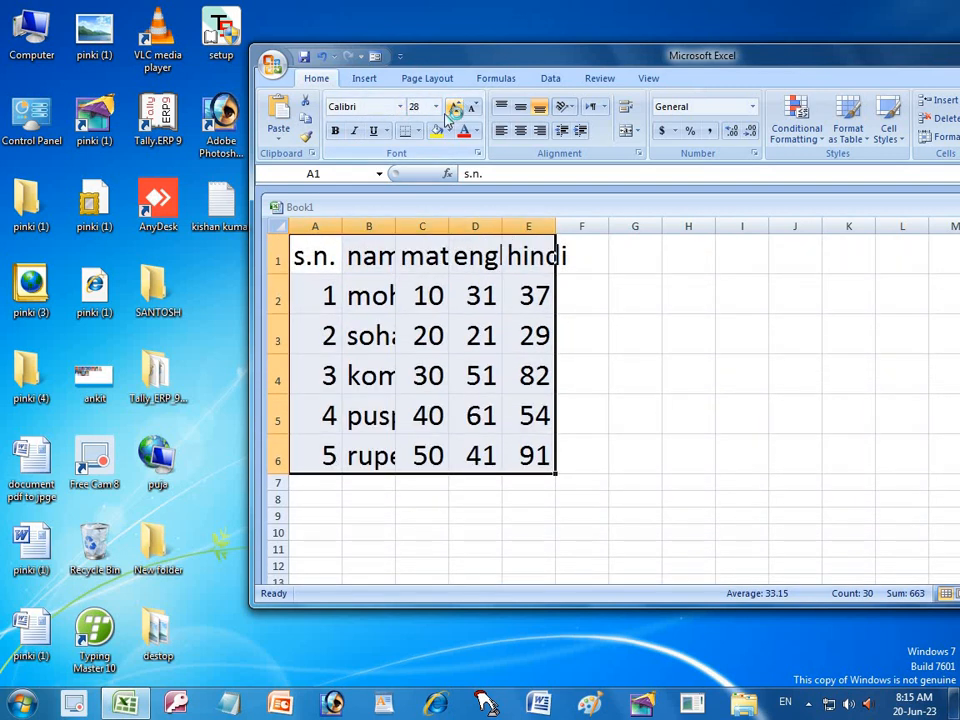
click(335, 132)
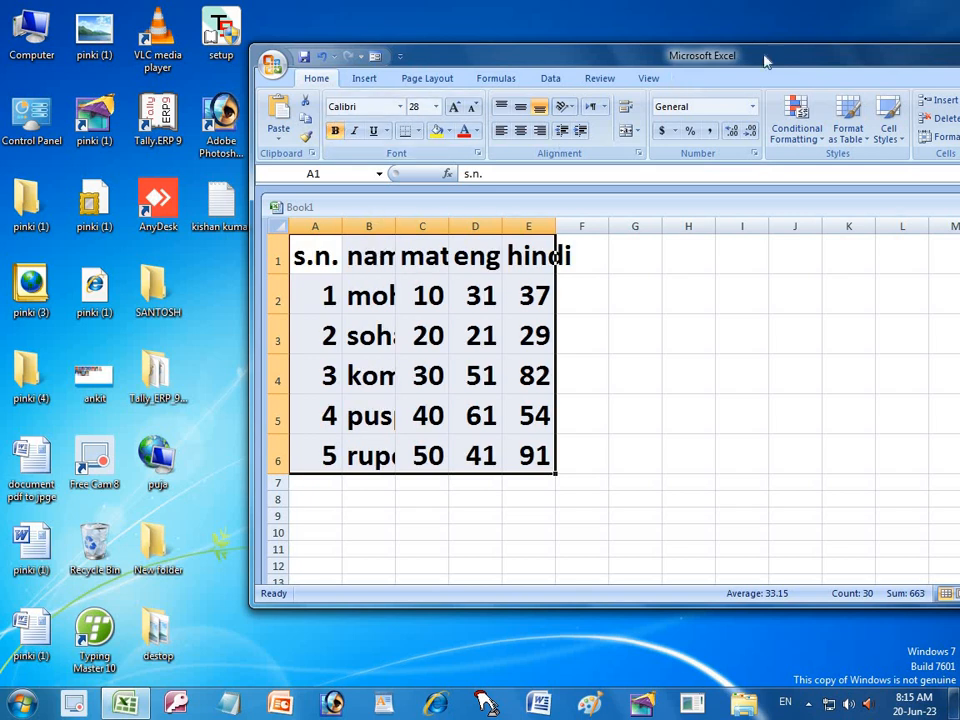
Maximize the window and autofit the widths of columns A to E to their contents.
double_click(663, 55)
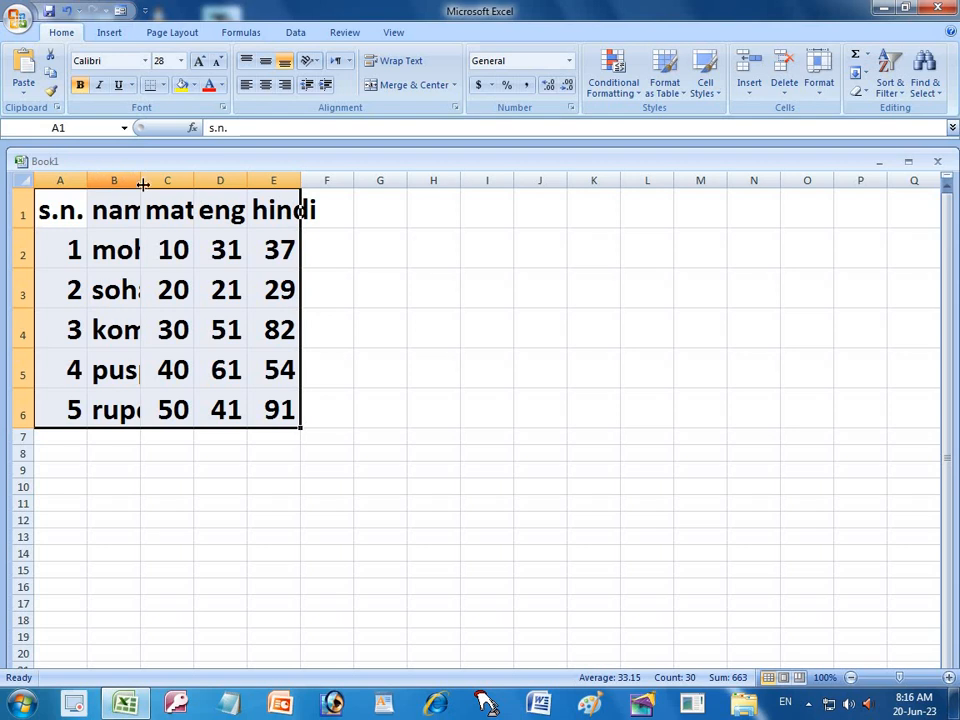
double_click(86, 181)
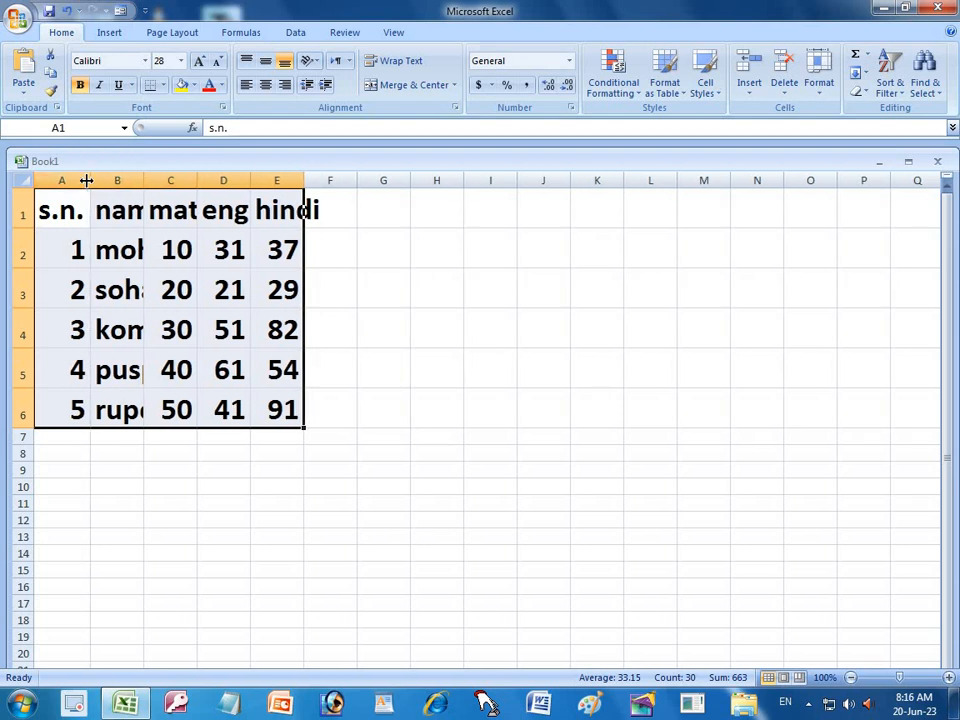
double_click(144, 176)
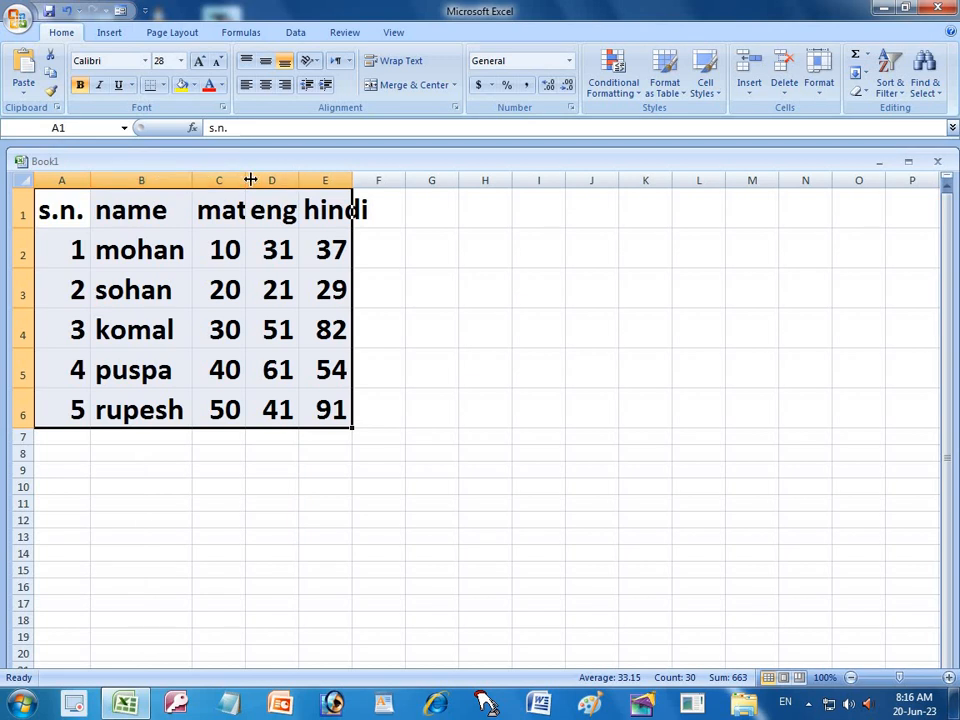
double_click(246, 178)
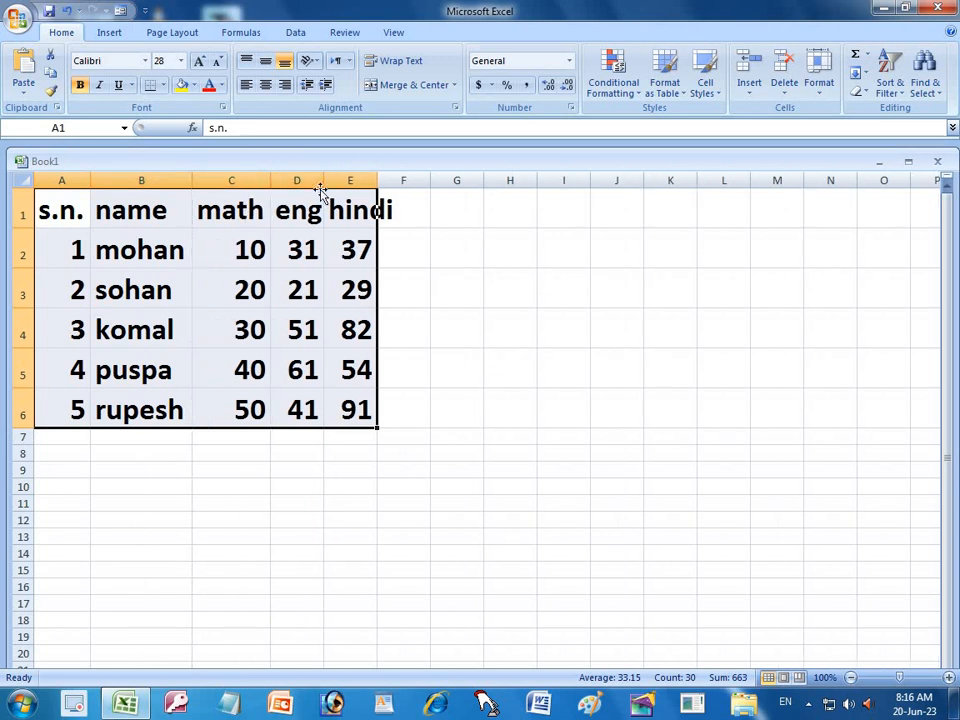
double_click(324, 179)
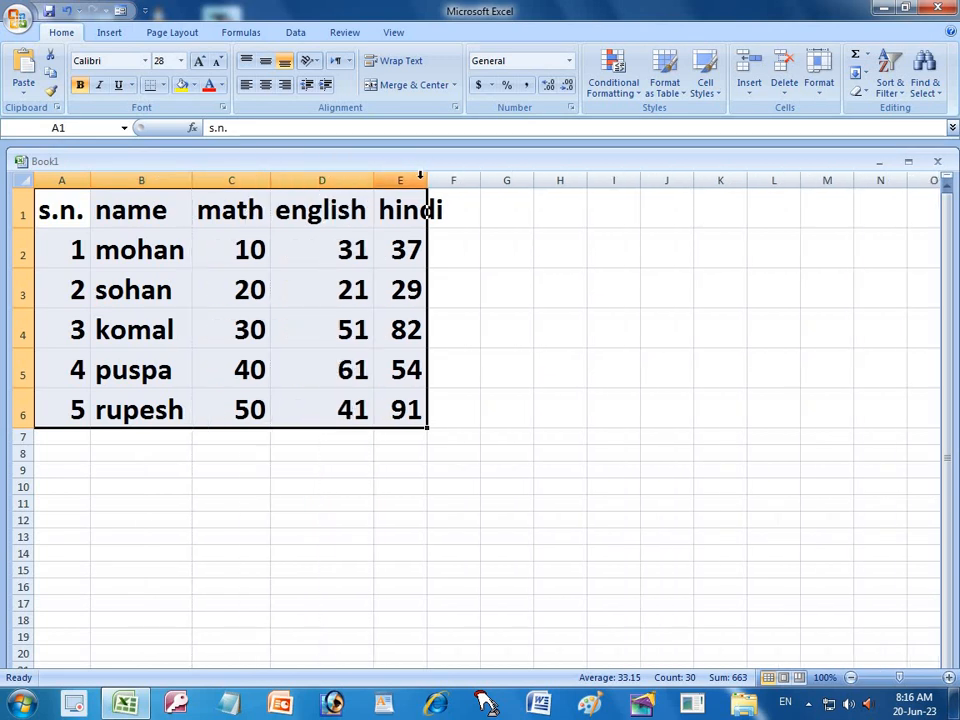
double_click(427, 179)
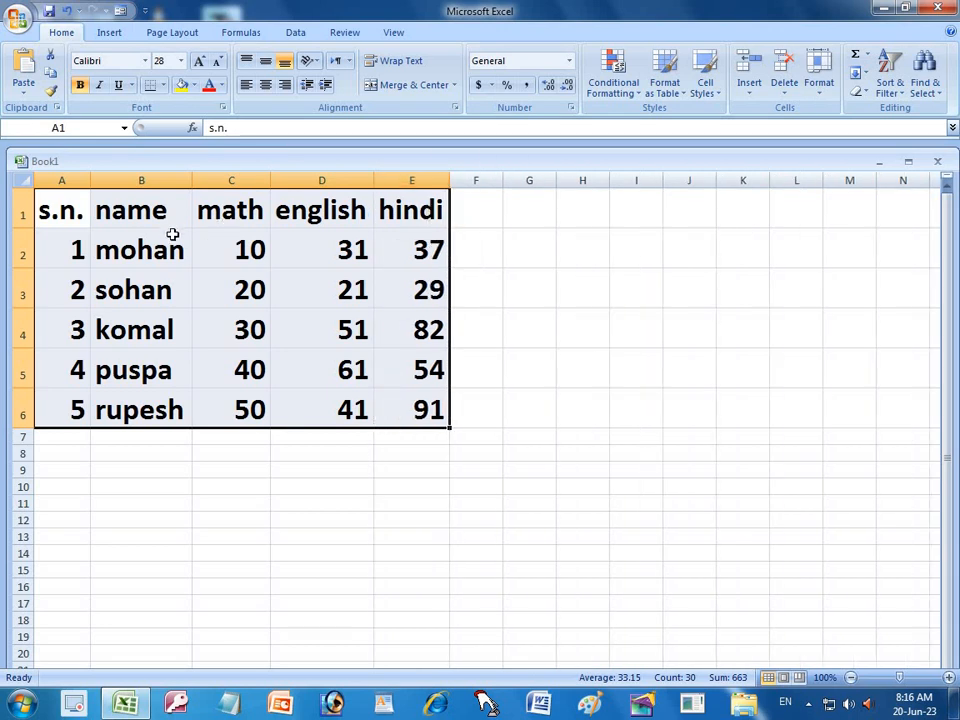
Format the range A1:E6 as a table with headers, using the light blue style with gridlines.
click(585, 264)
drag(64, 211, 397, 399)
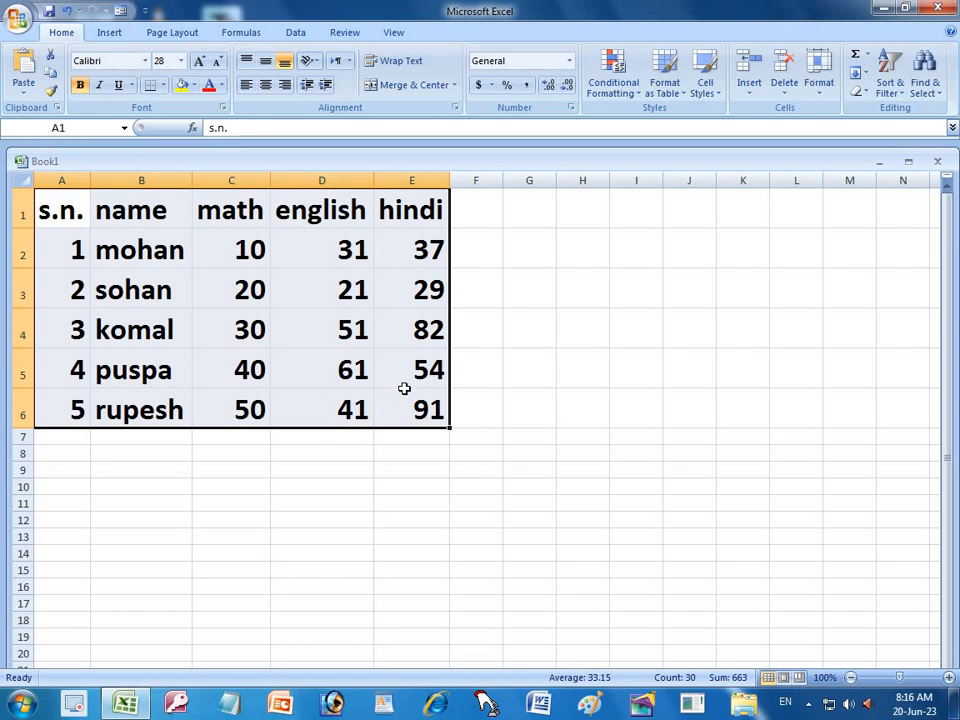
click(659, 95)
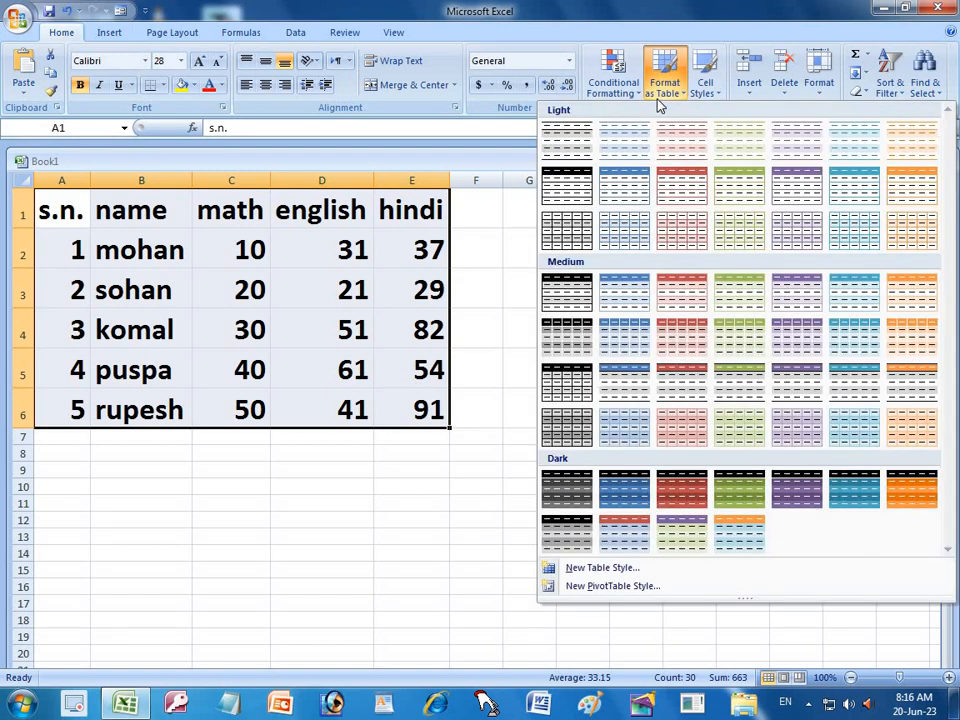
click(636, 218)
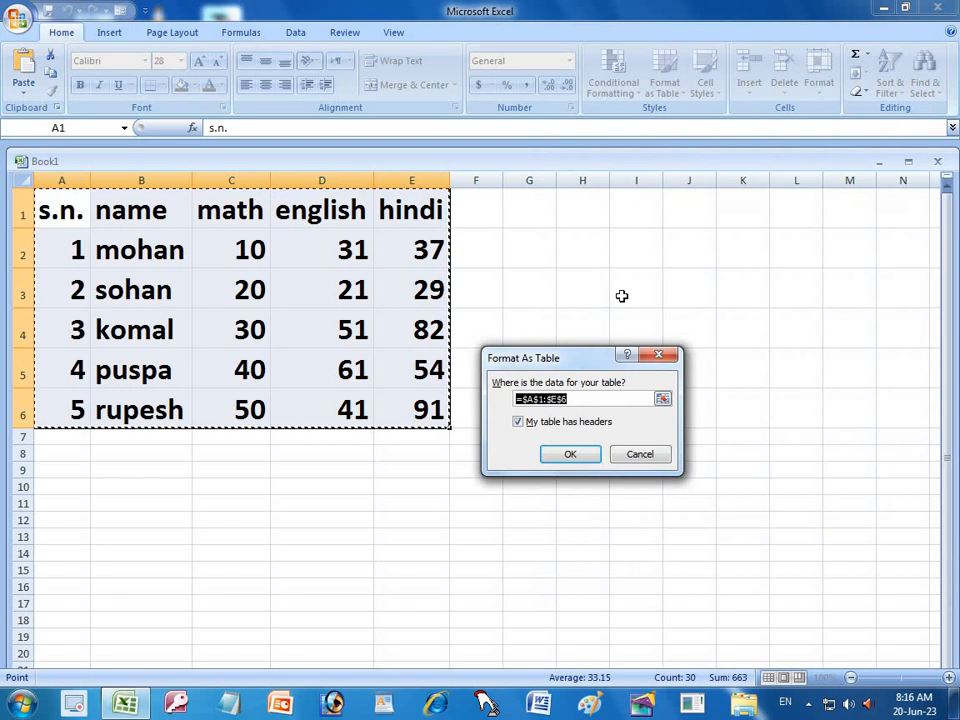
click(570, 454)
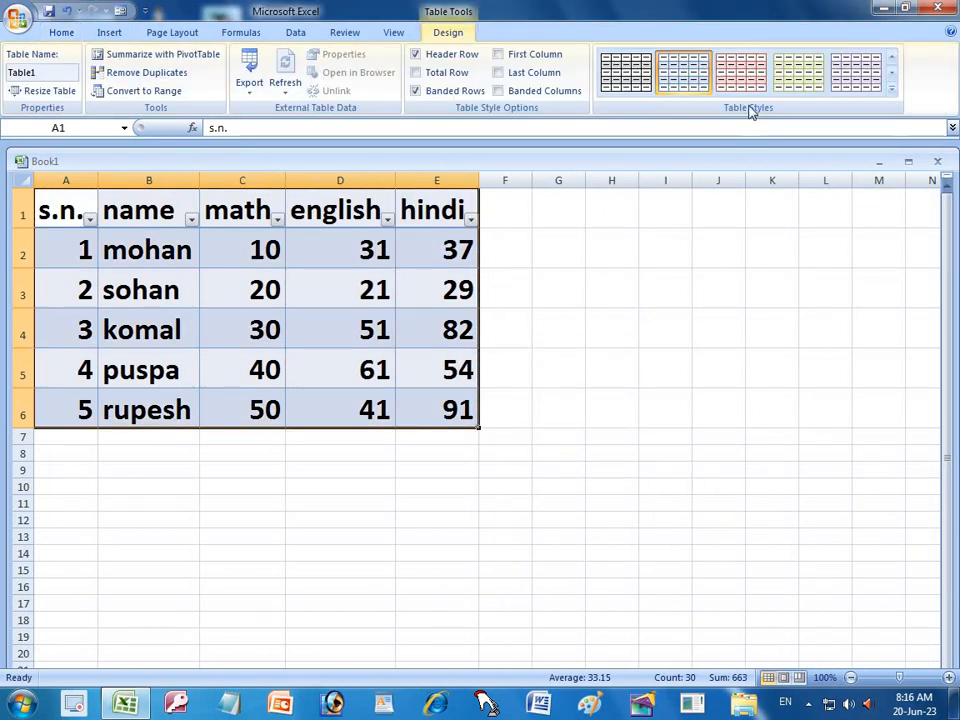
Switch the marks table to the light green table style and inspect it with cells inside and outside it selected.
click(793, 88)
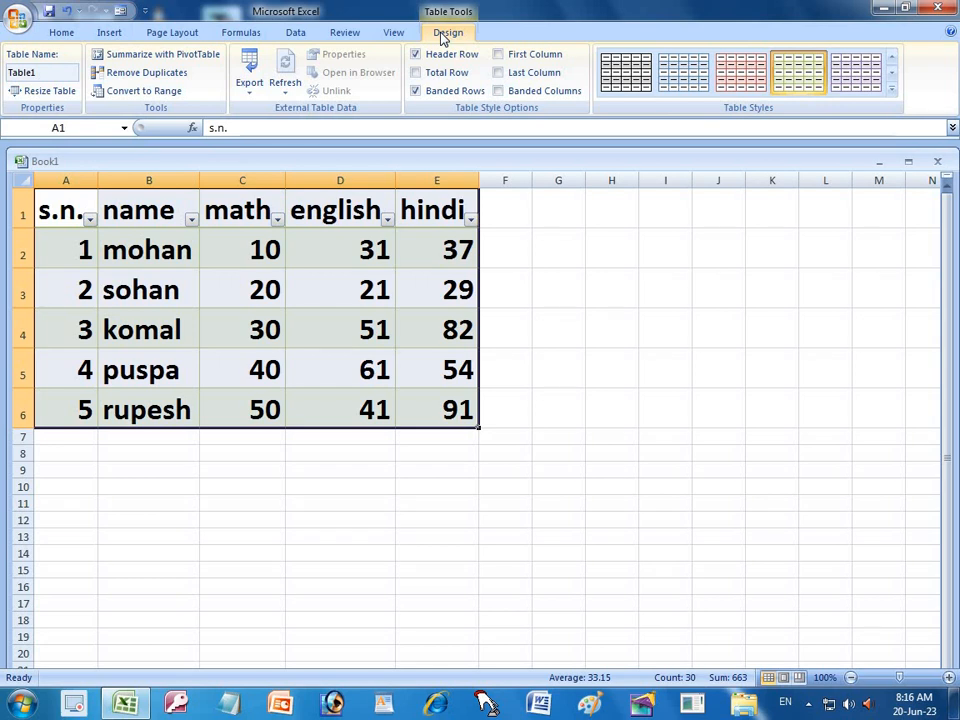
click(332, 260)
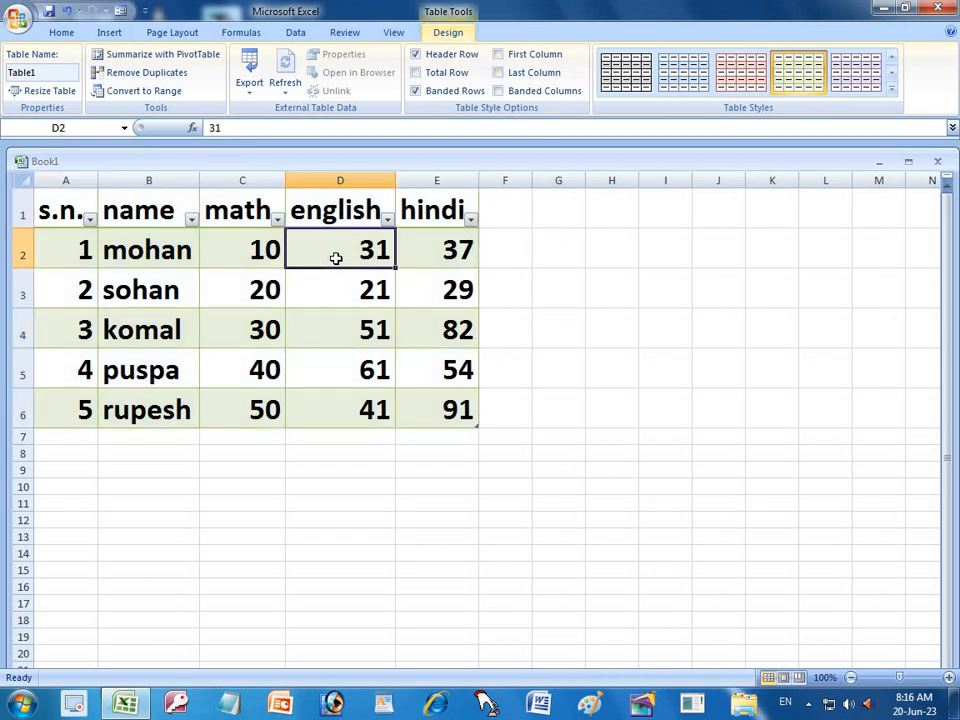
click(598, 257)
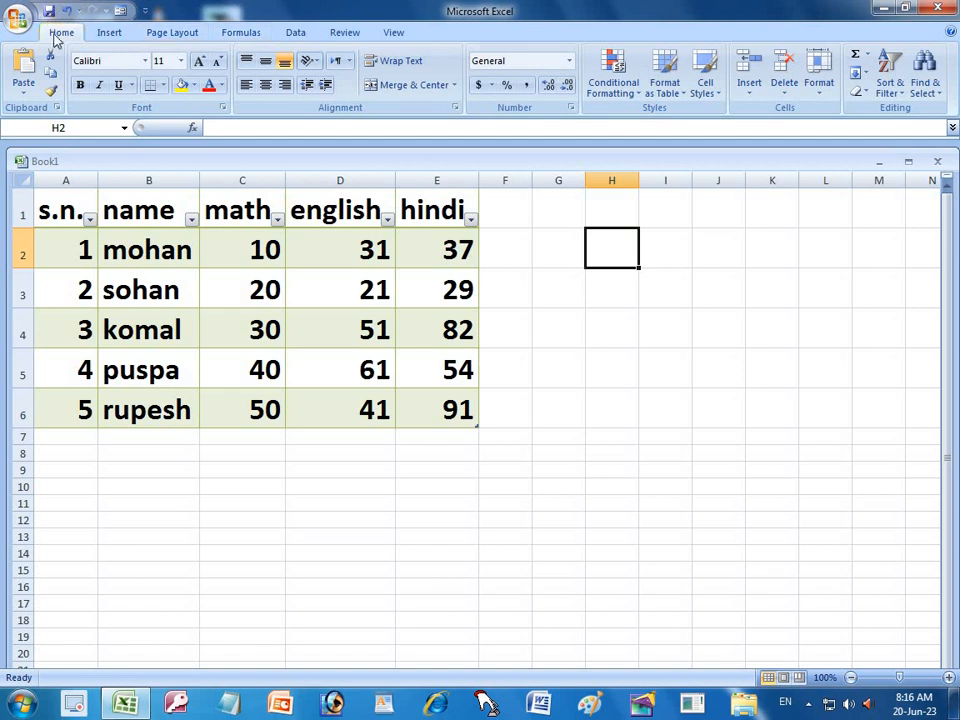
click(169, 313)
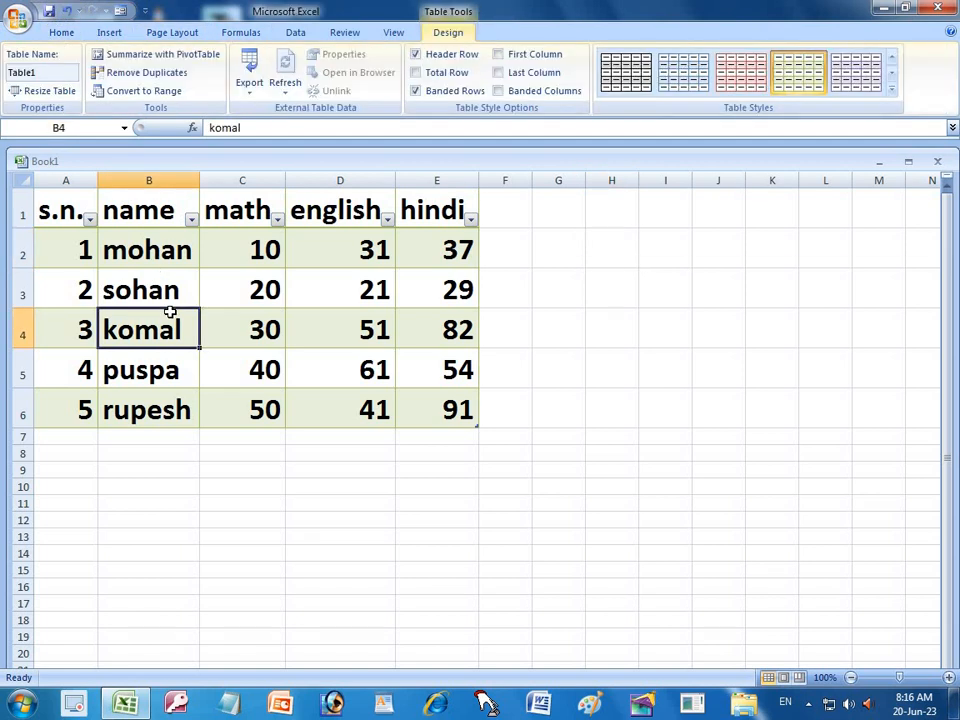
Undo the table style change and the table formatting of the marks range.
key(ctrl+z)
key(ctrl+z)
key(ctrl+z)
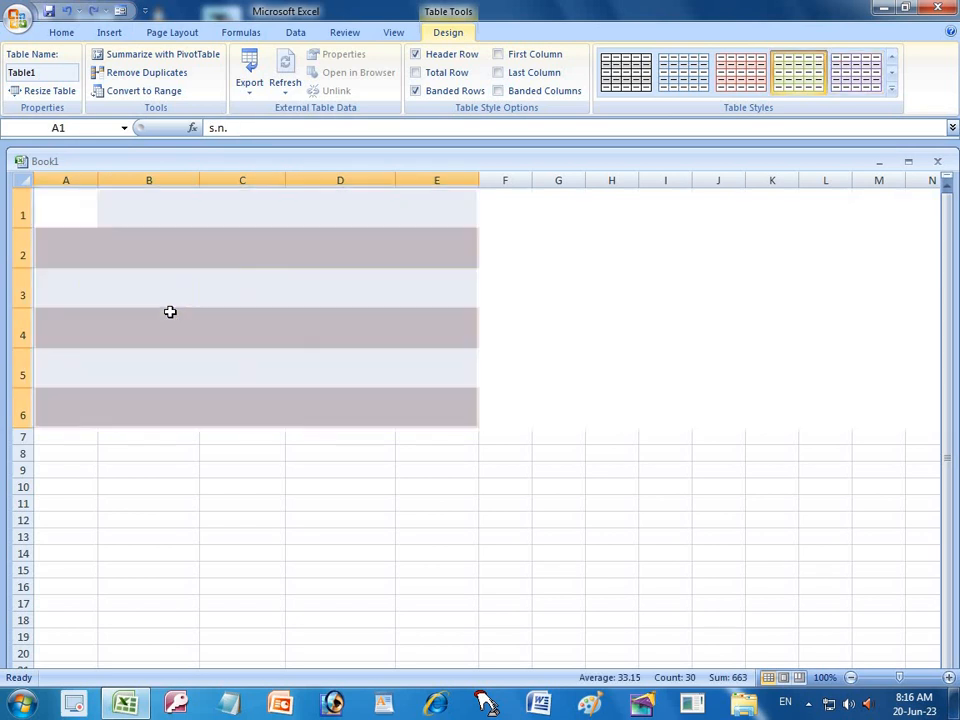
key(ctrl+z)
key(ctrl+z)
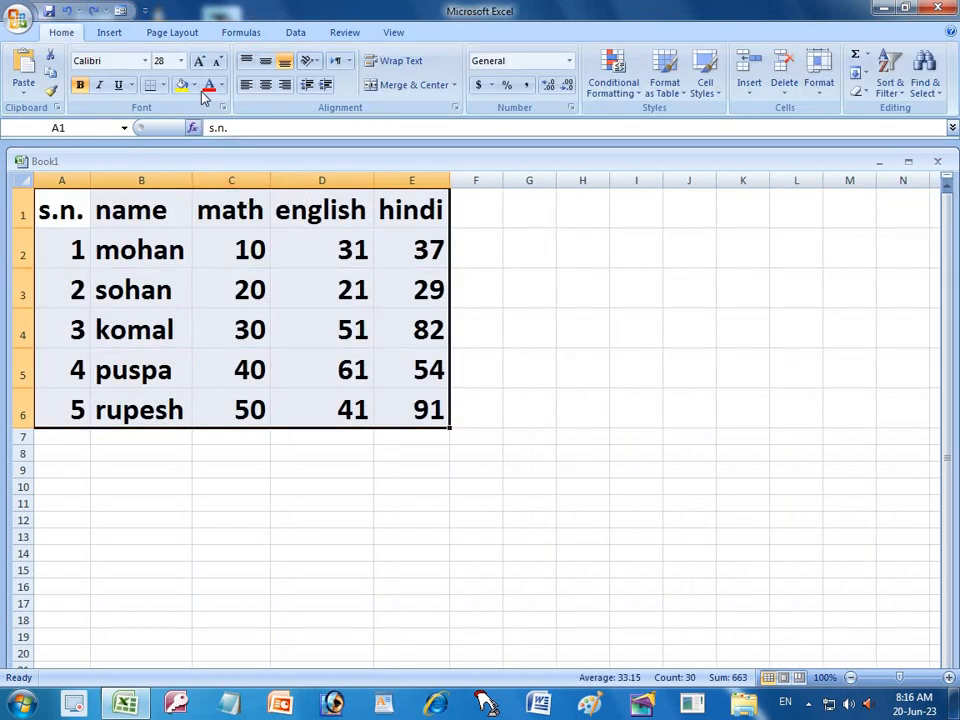
Apply the 60% - Accent2 cell style to the marks table A1:E6.
click(705, 88)
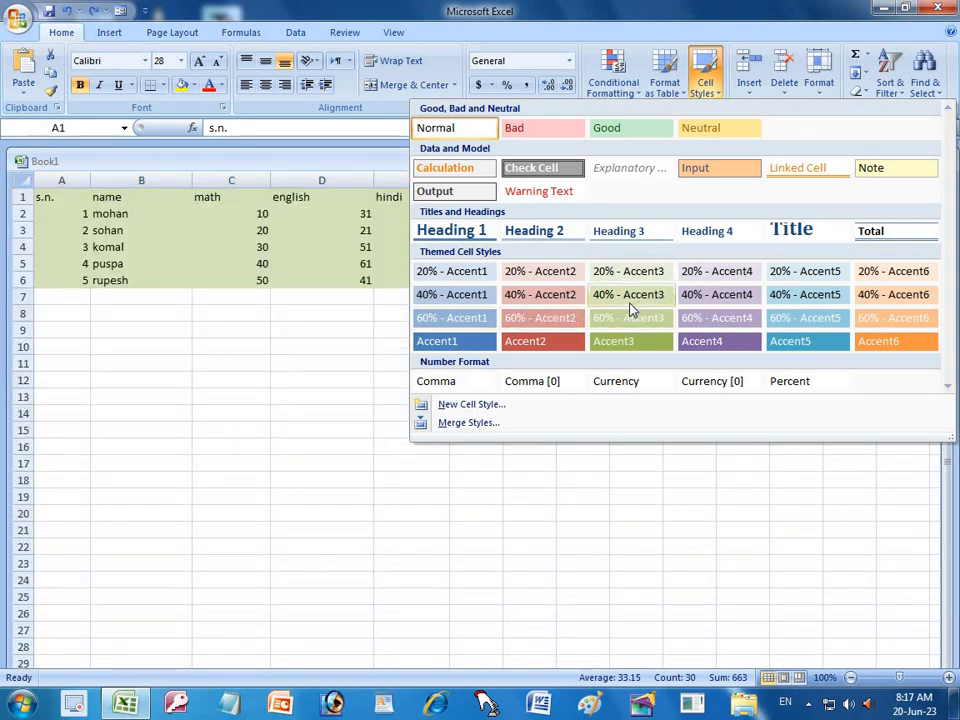
click(530, 317)
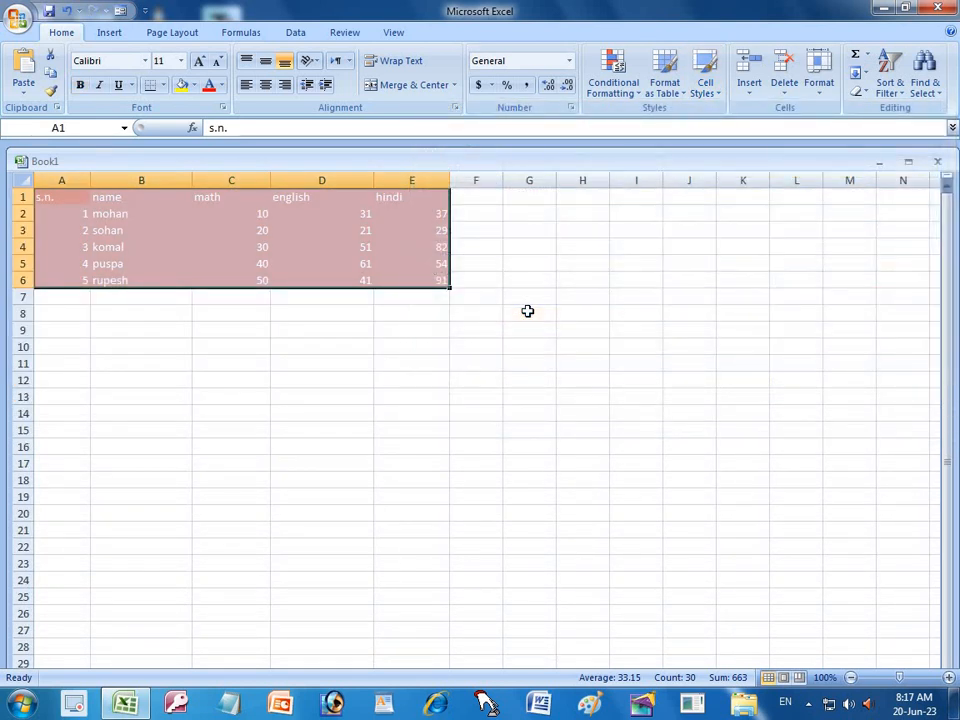
click(705, 90)
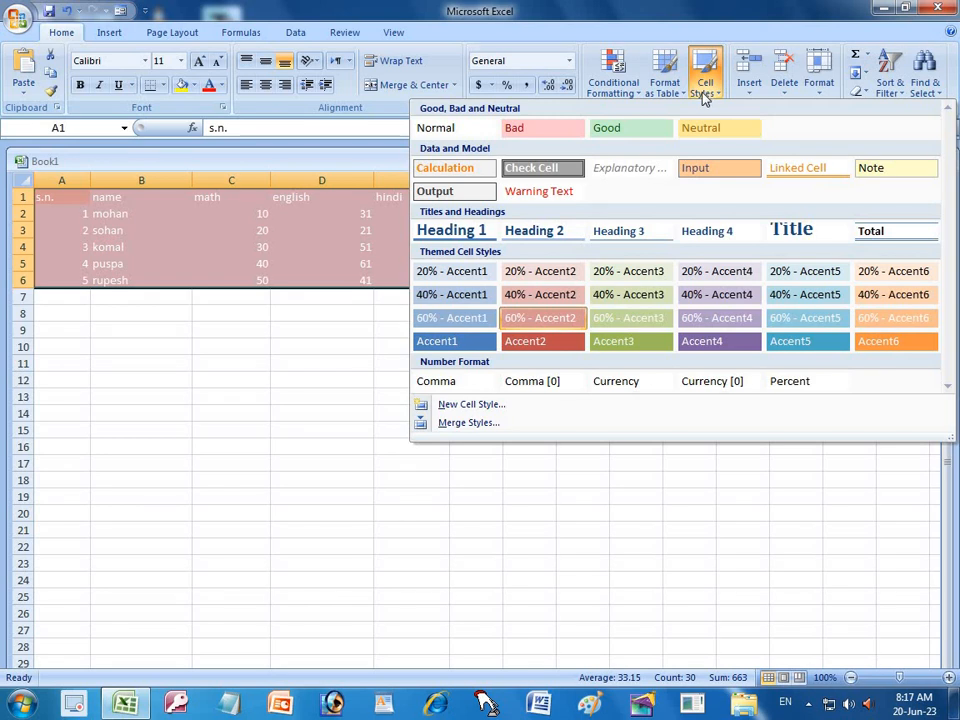
click(702, 99)
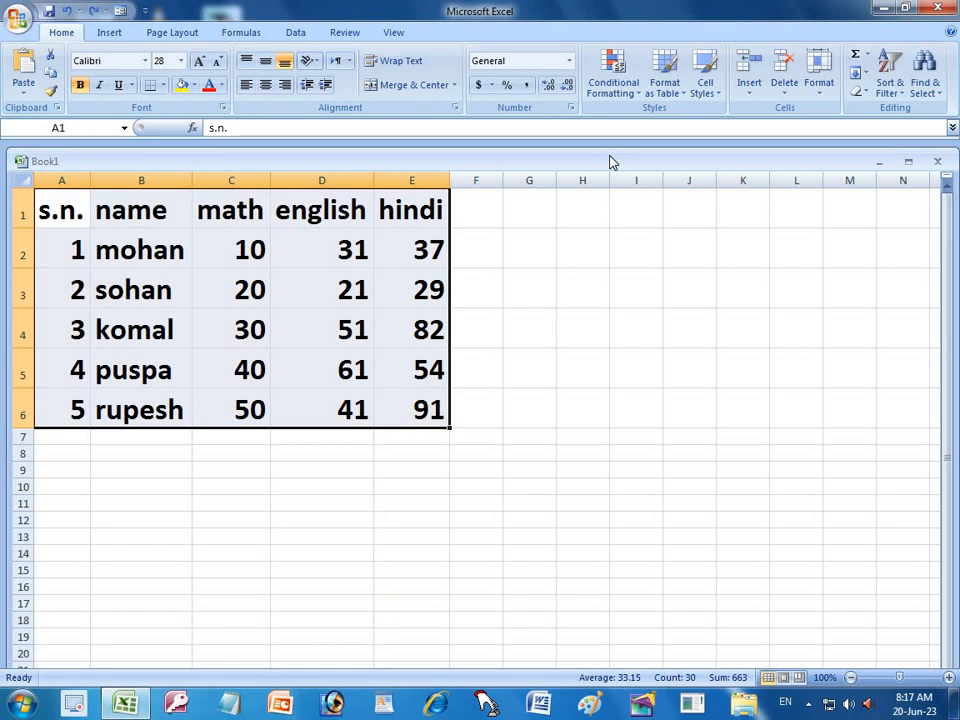
click(745, 95)
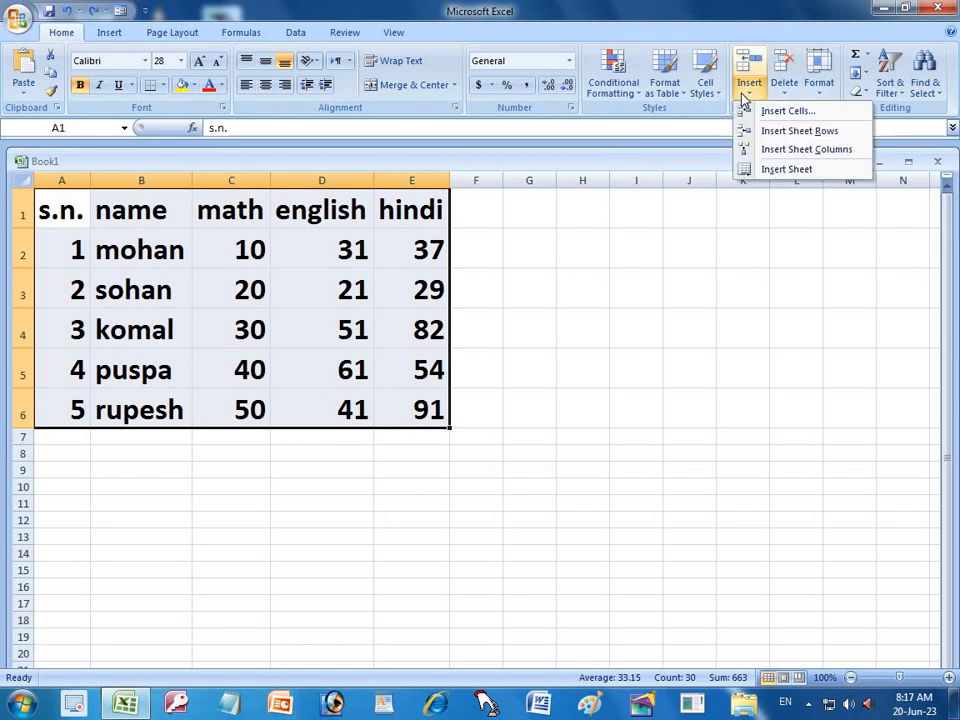
click(746, 92)
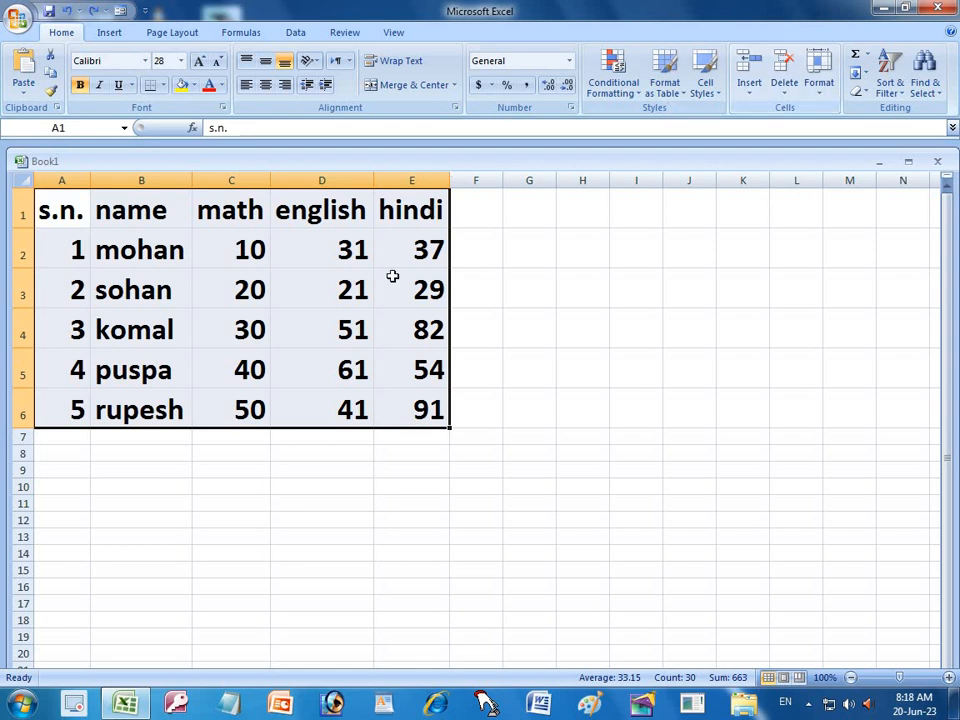
Apply All Borders to the empty range G2:I6.
drag(537, 266, 638, 408)
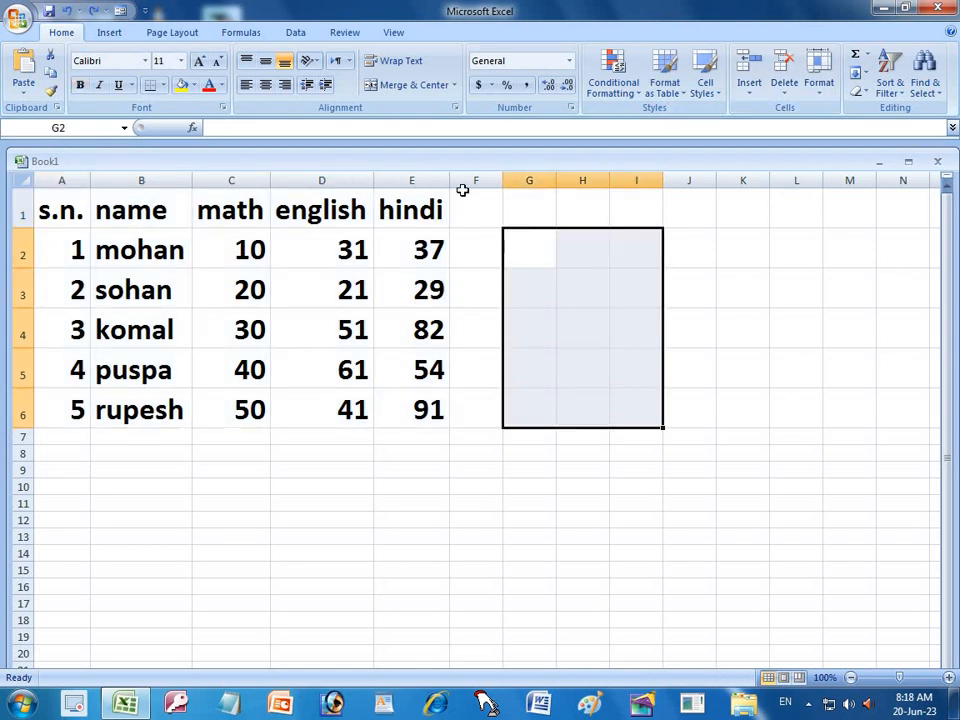
click(164, 86)
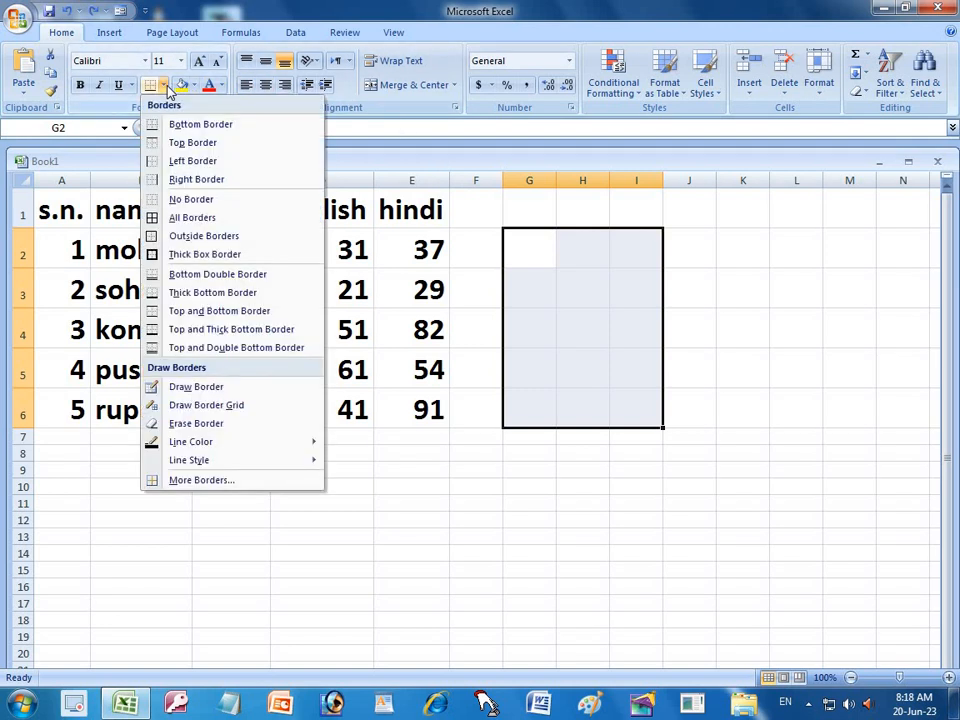
click(181, 218)
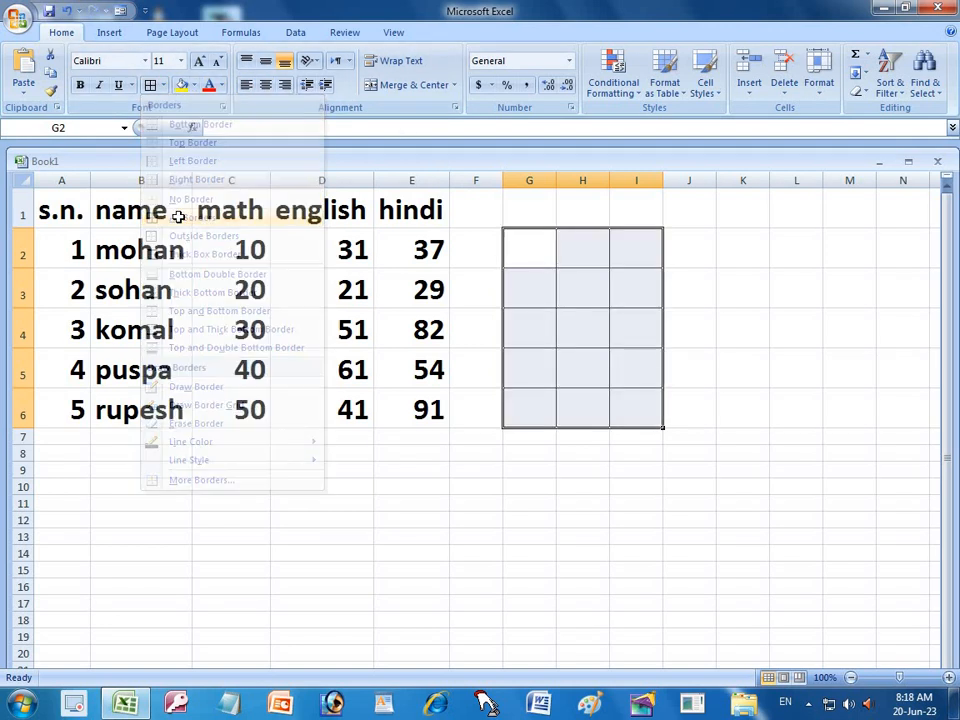
click(580, 281)
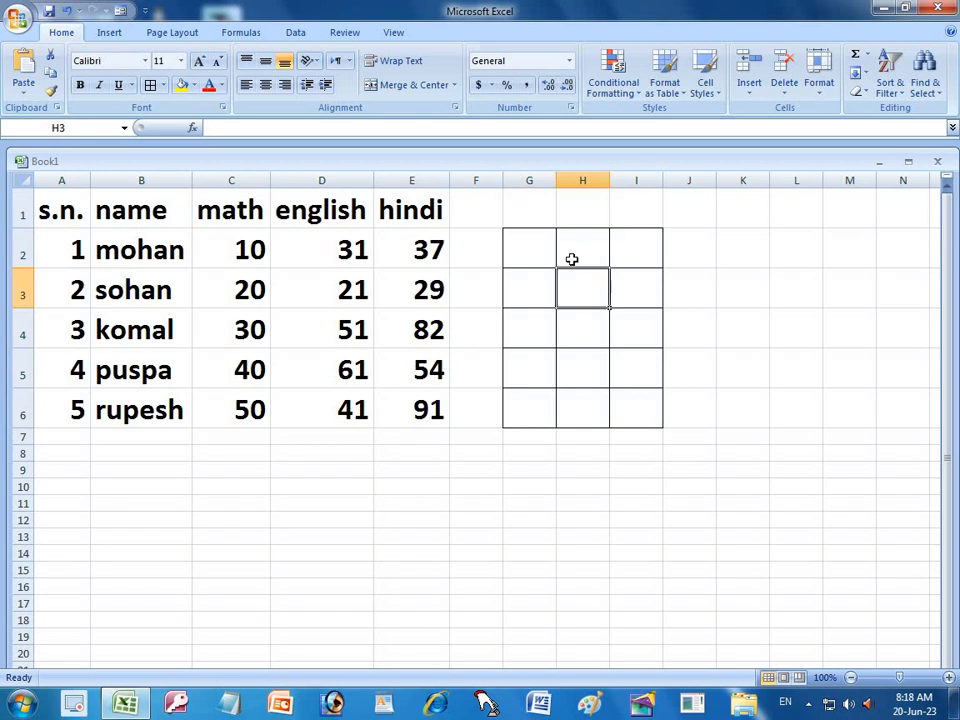
Examine the individual cells of the bordered grid G2:I6 one by one.
click(572, 257)
click(525, 260)
click(527, 286)
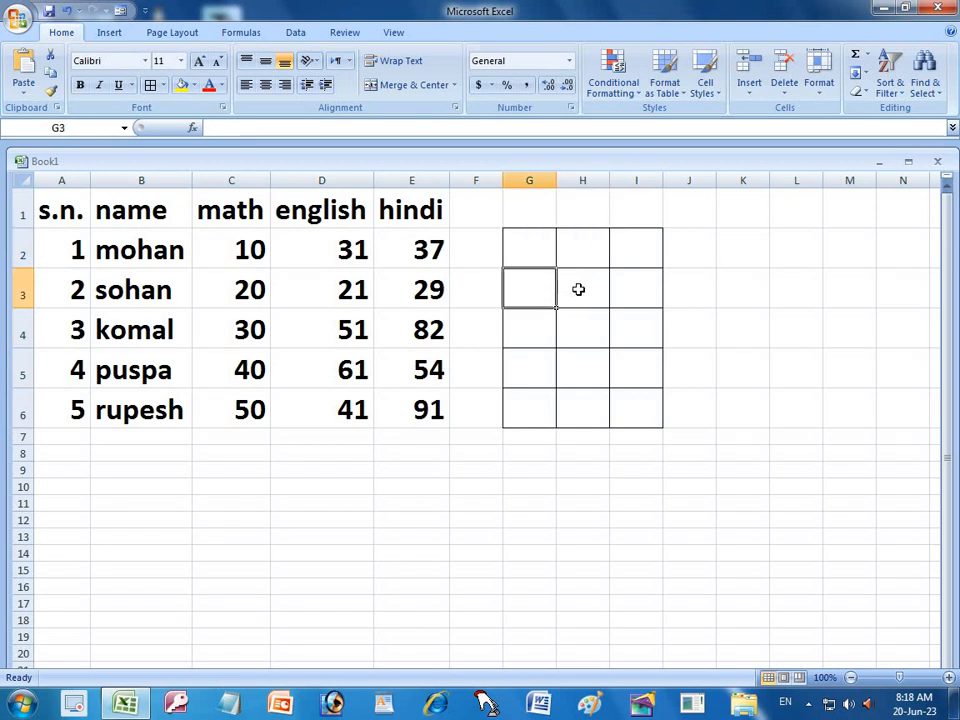
click(579, 287)
click(628, 255)
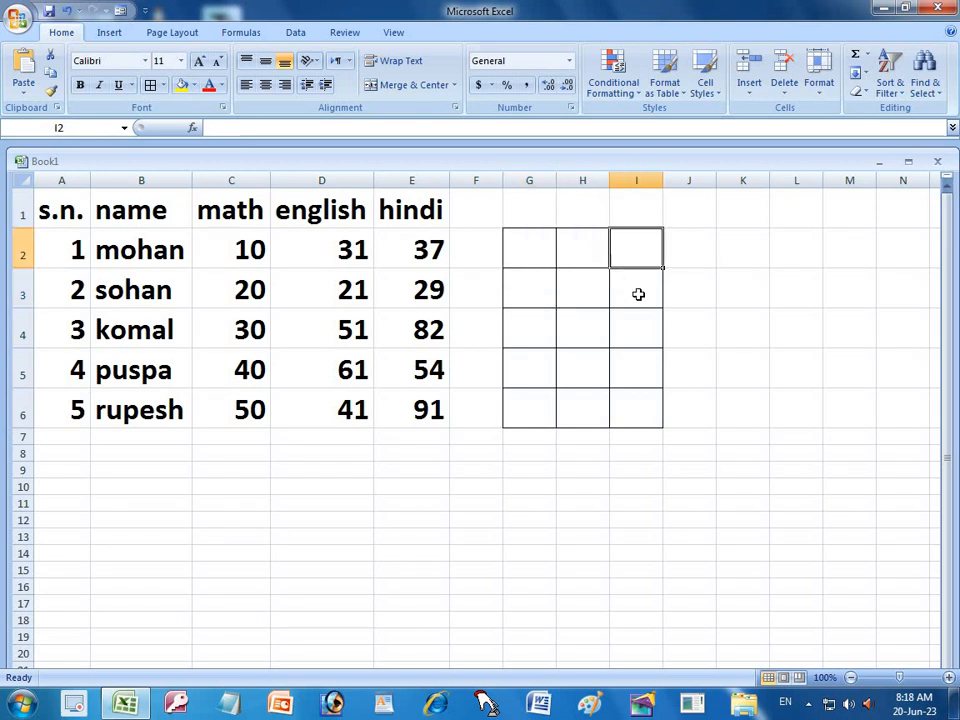
click(637, 291)
click(581, 338)
click(535, 342)
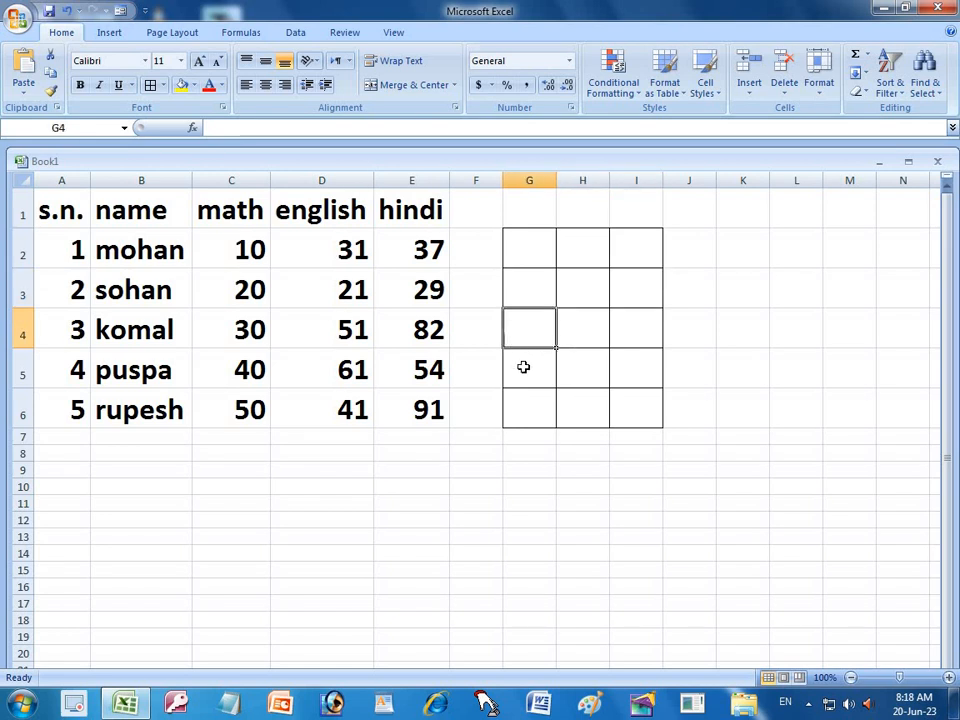
click(525, 366)
click(581, 363)
click(628, 366)
click(640, 335)
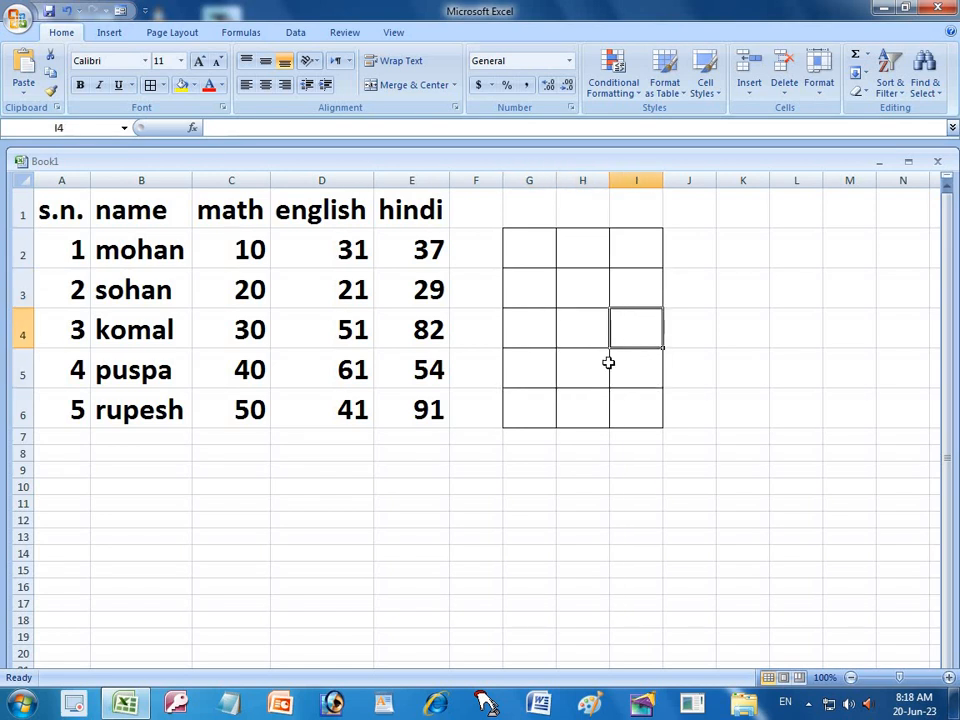
click(581, 404)
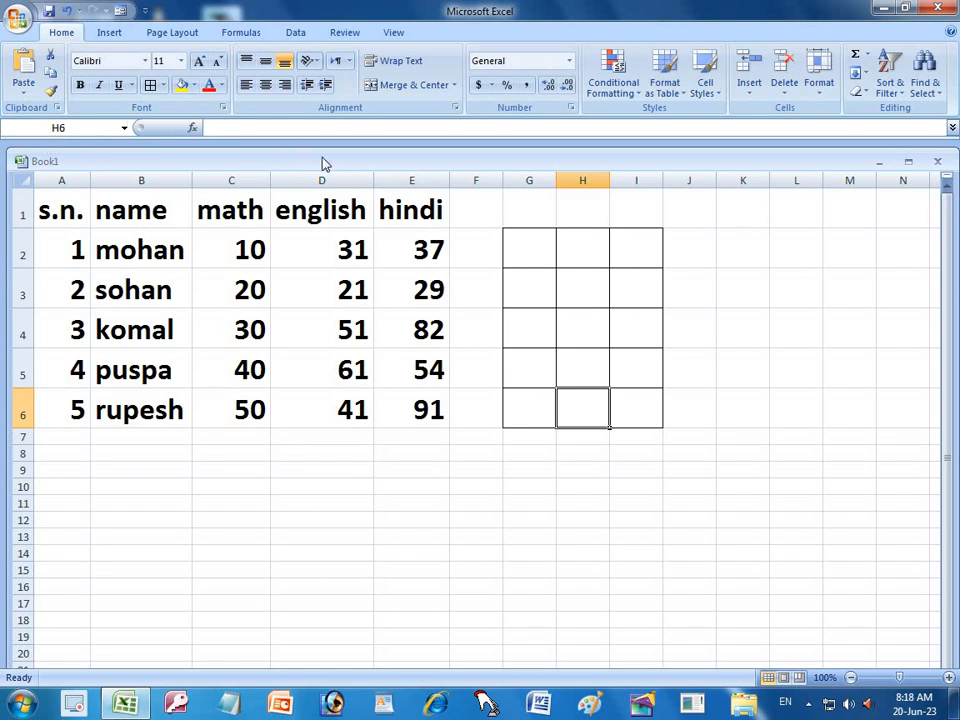
click(517, 248)
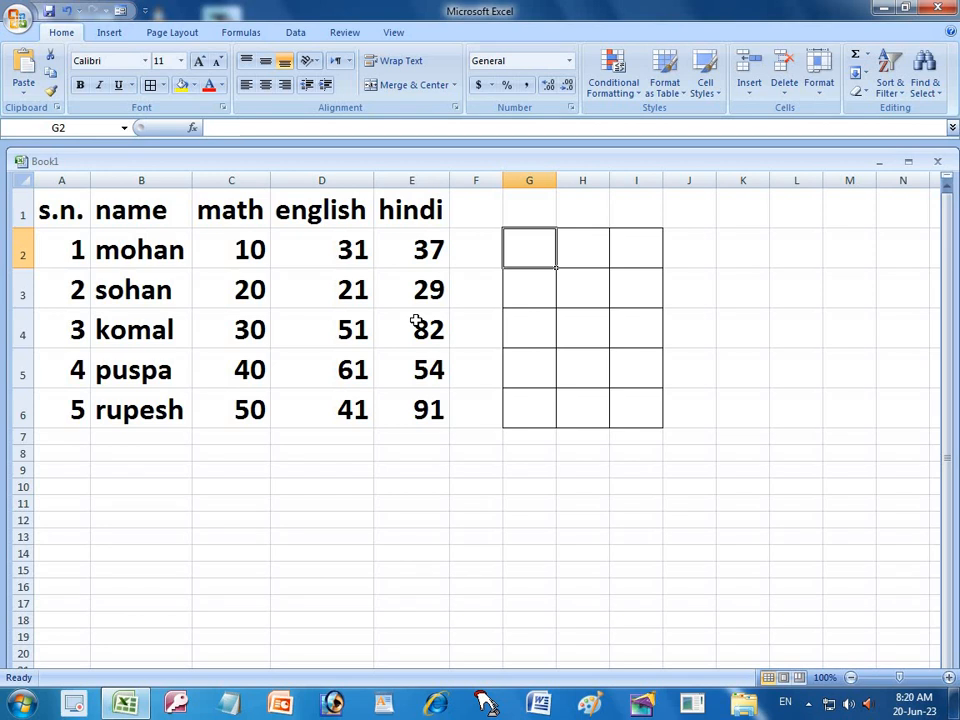
click(582, 245)
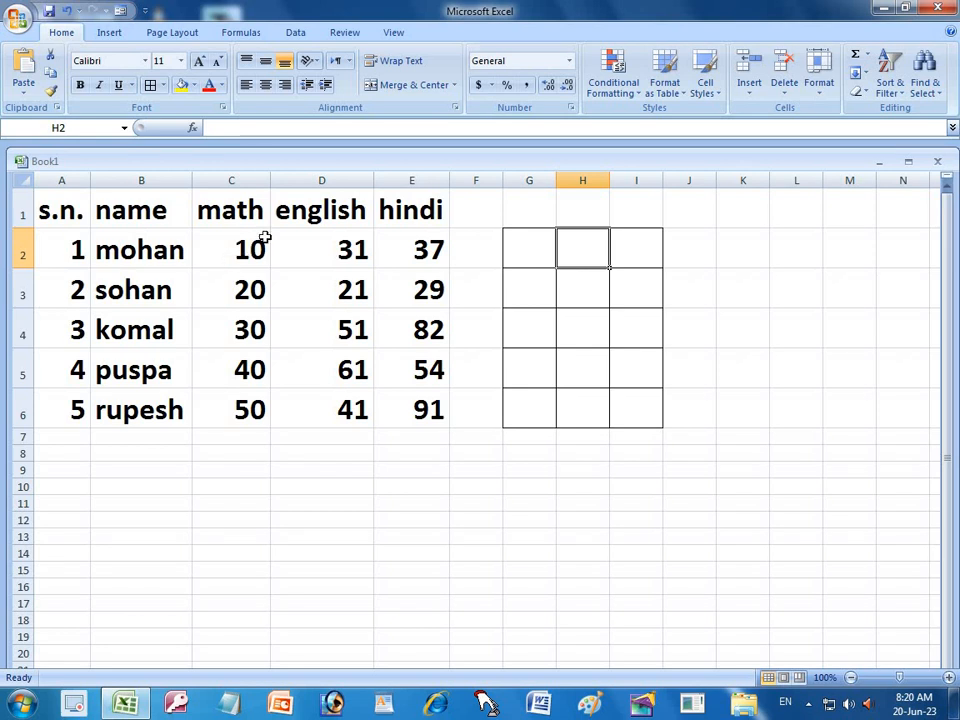
Apply All Borders to the marks table A1:E6.
drag(62, 209, 390, 411)
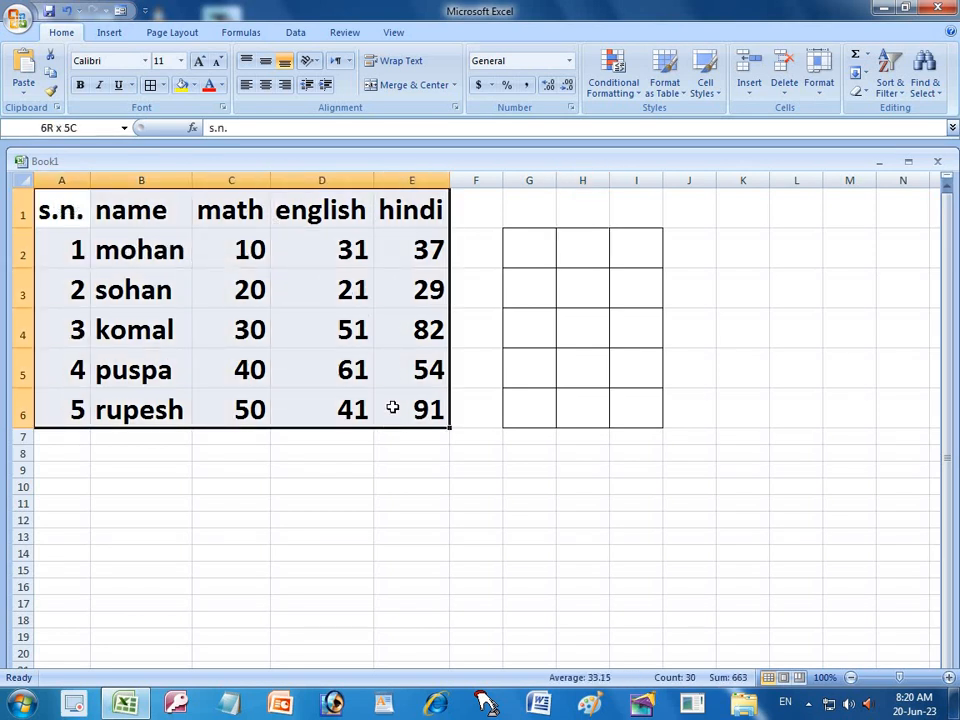
click(151, 86)
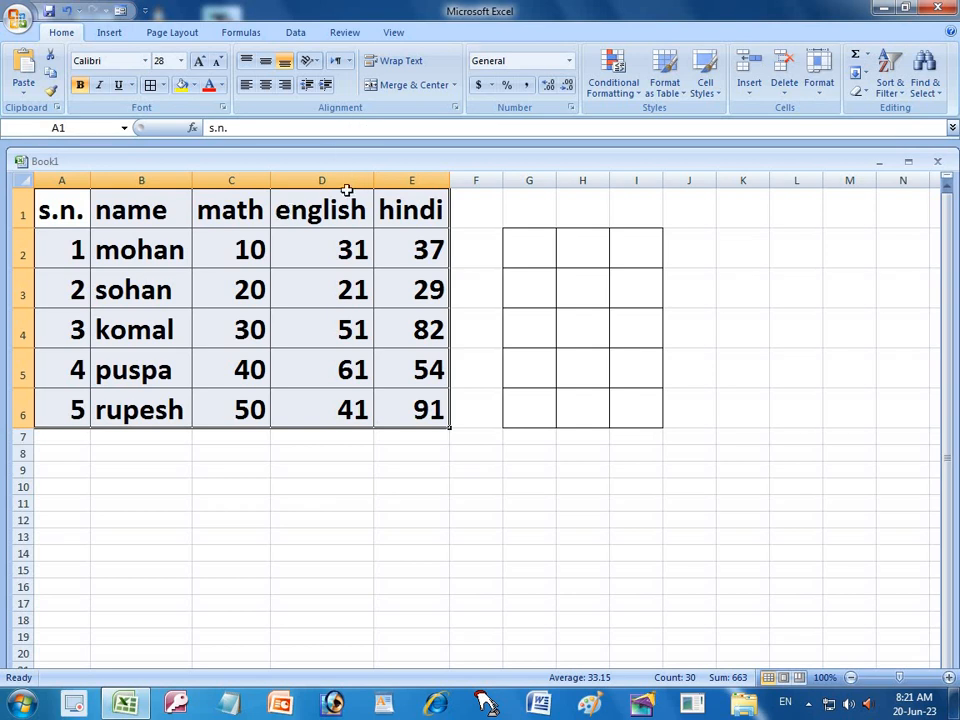
Insert a blank cell at D1 with the existing cells shifted down, and undo the insertion.
click(272, 208)
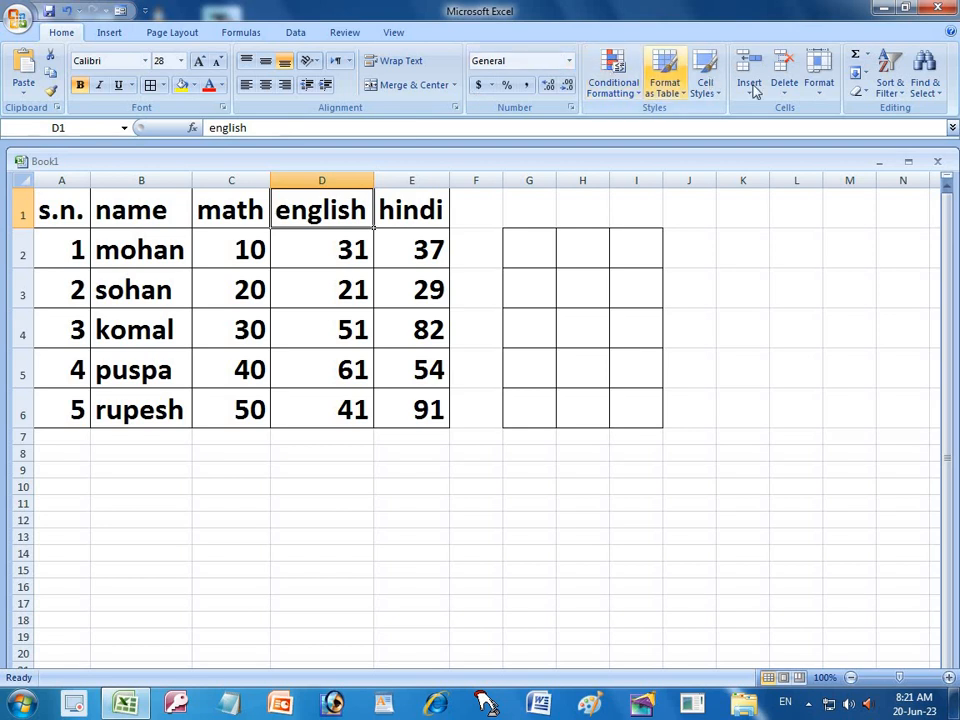
click(749, 88)
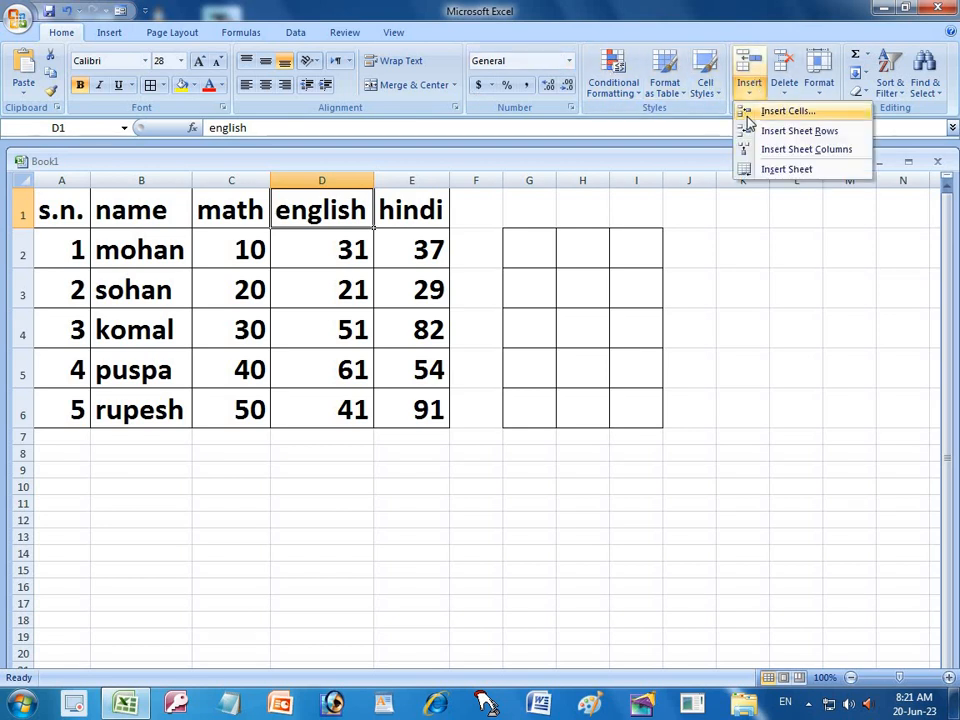
click(747, 111)
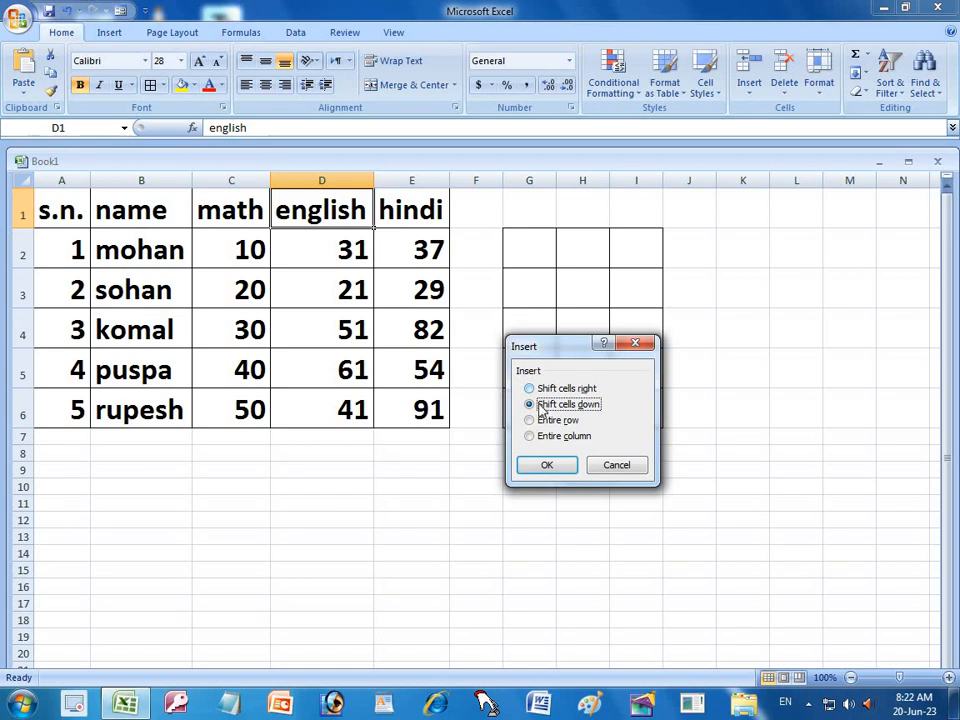
click(549, 467)
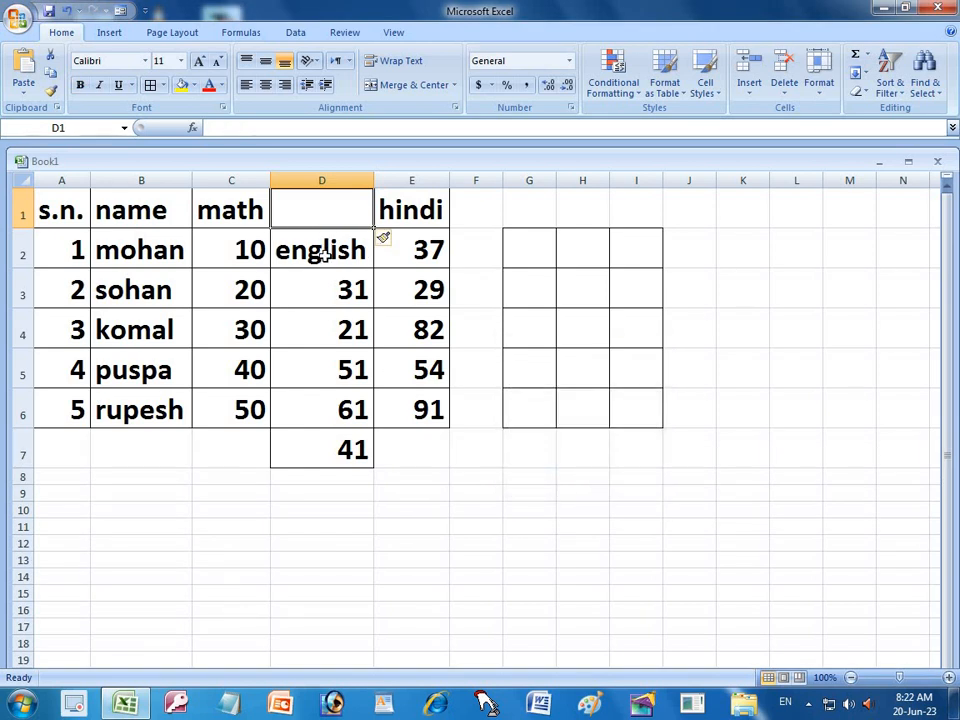
key(ctrl+z)
Insert a blank cell at D1 with the existing cells shifted right, and undo the insertion.
click(749, 92)
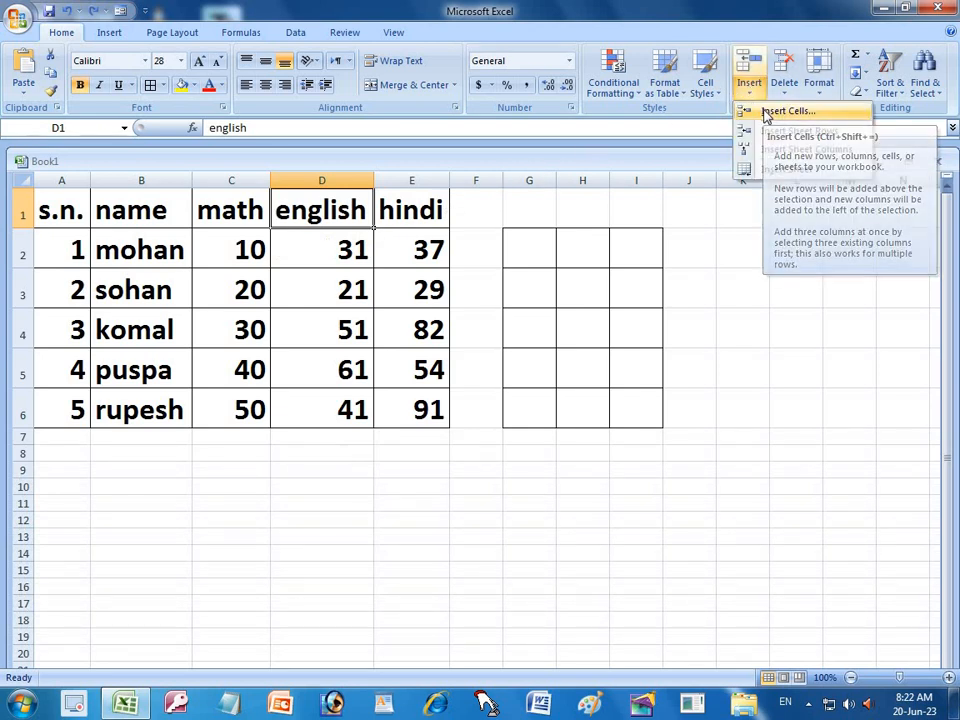
click(766, 113)
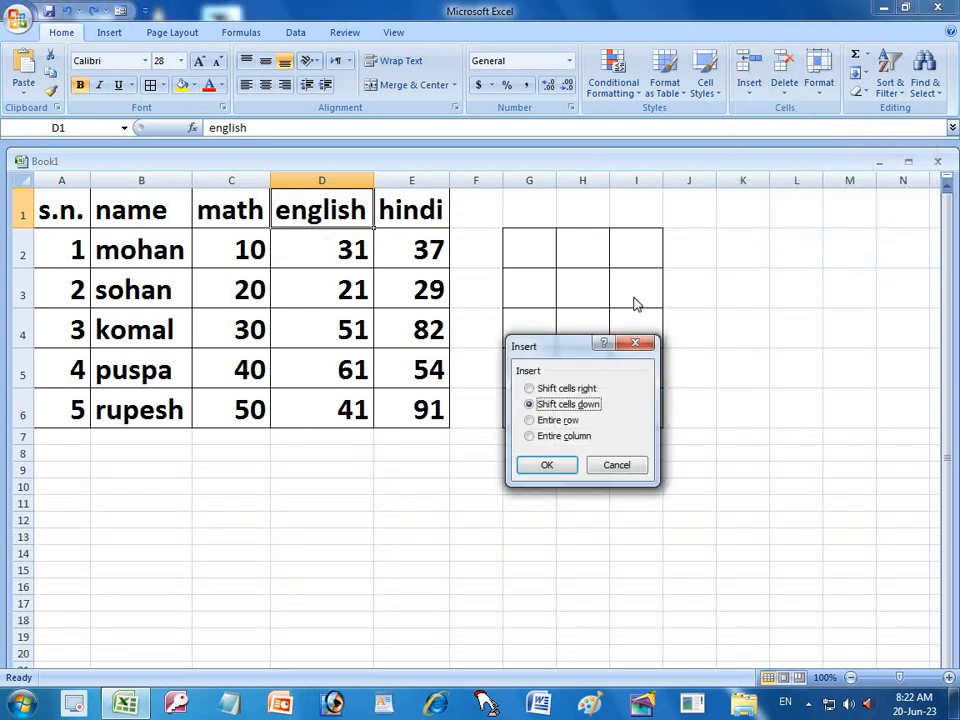
click(537, 389)
click(545, 466)
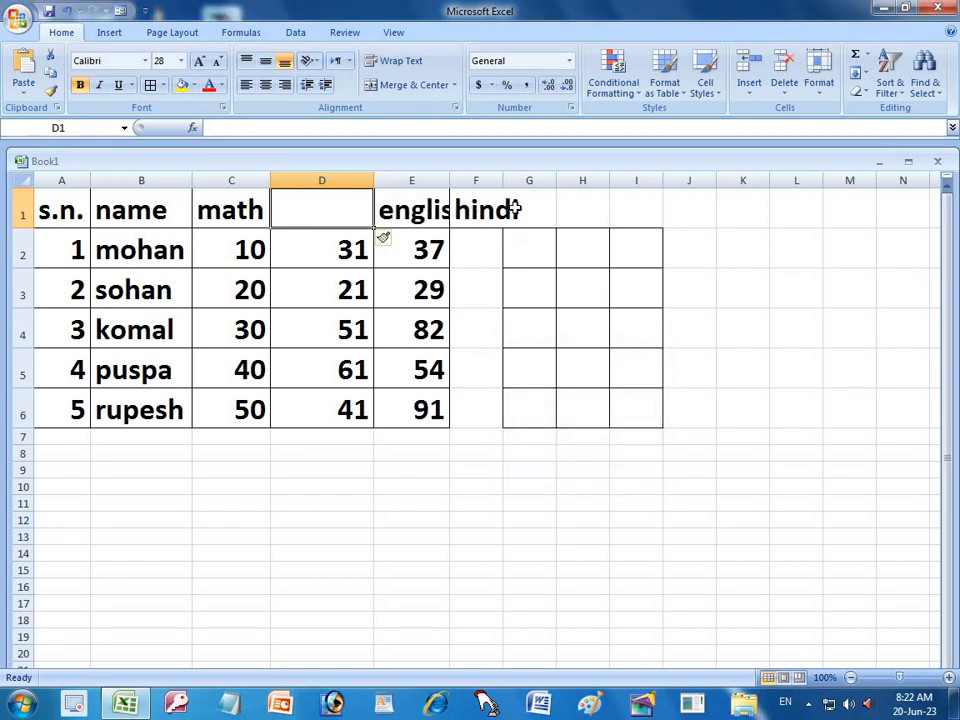
key(ctrl+z)
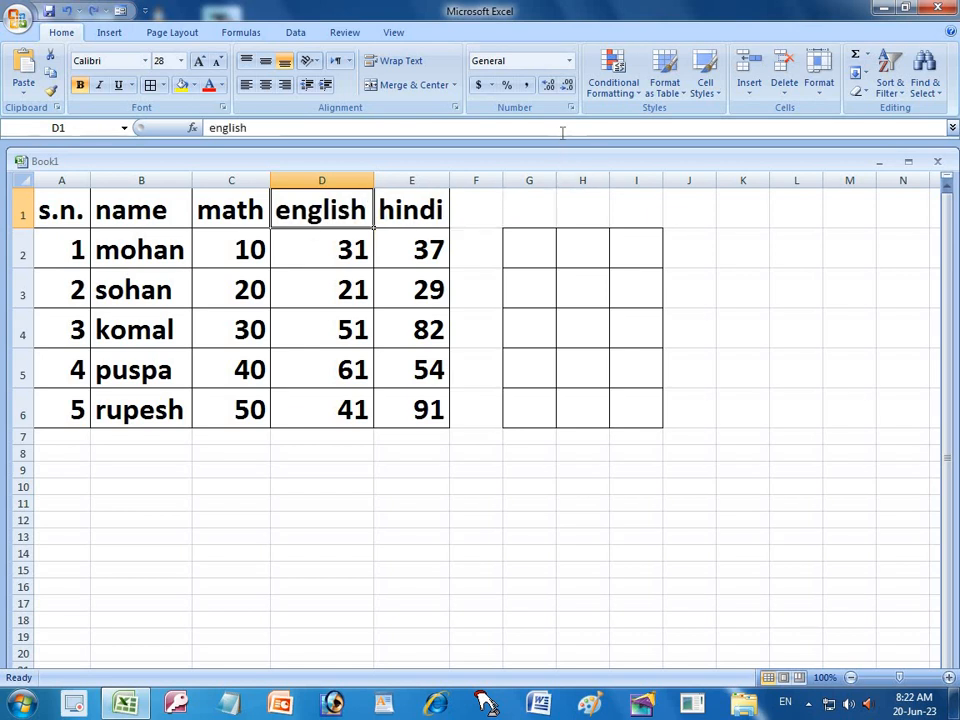
Use Insert Cells at D1 with the Entire row option to add a row above the headings, and undo it.
click(741, 96)
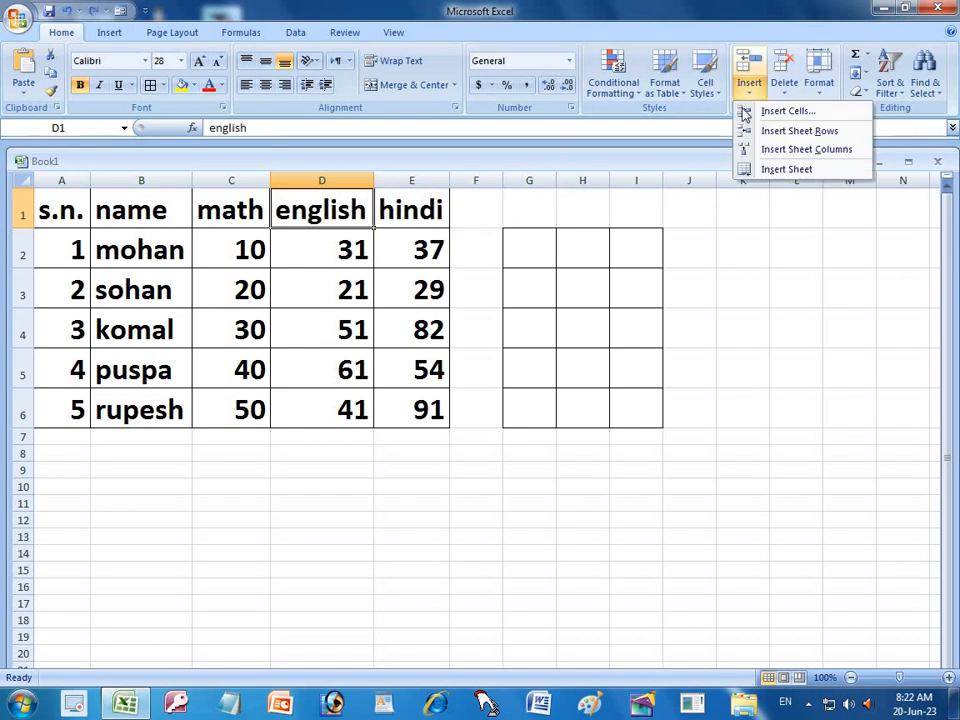
click(750, 112)
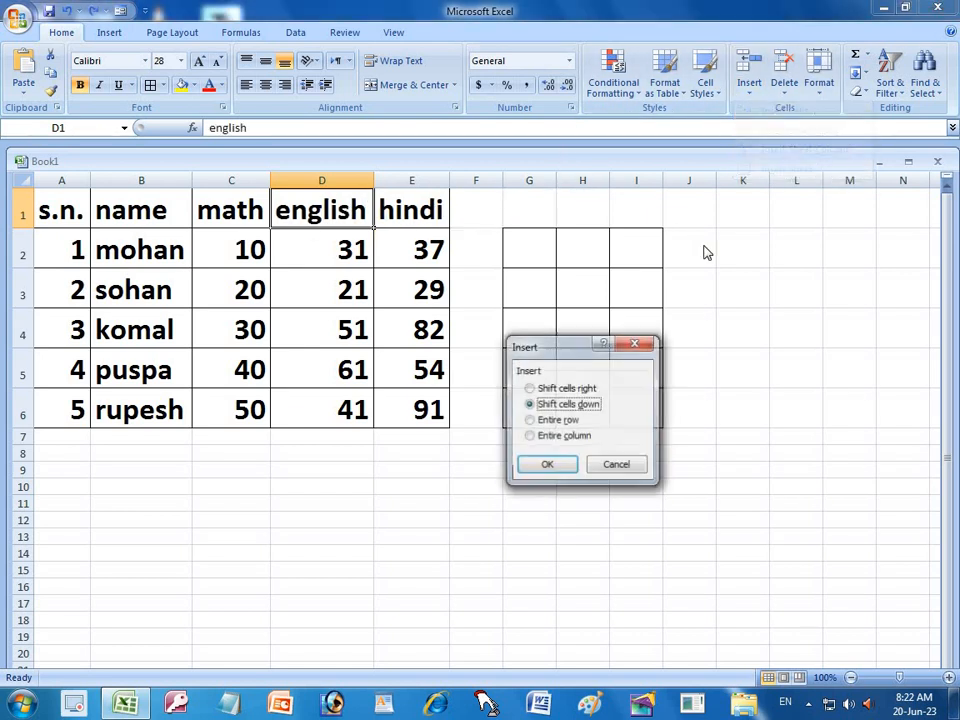
click(530, 421)
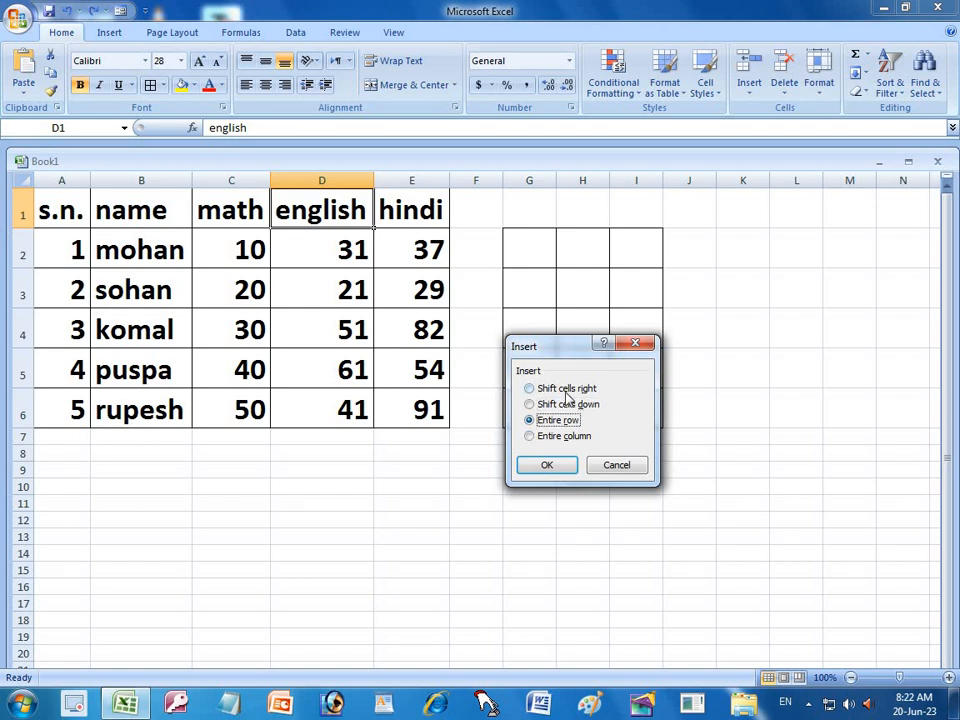
click(548, 466)
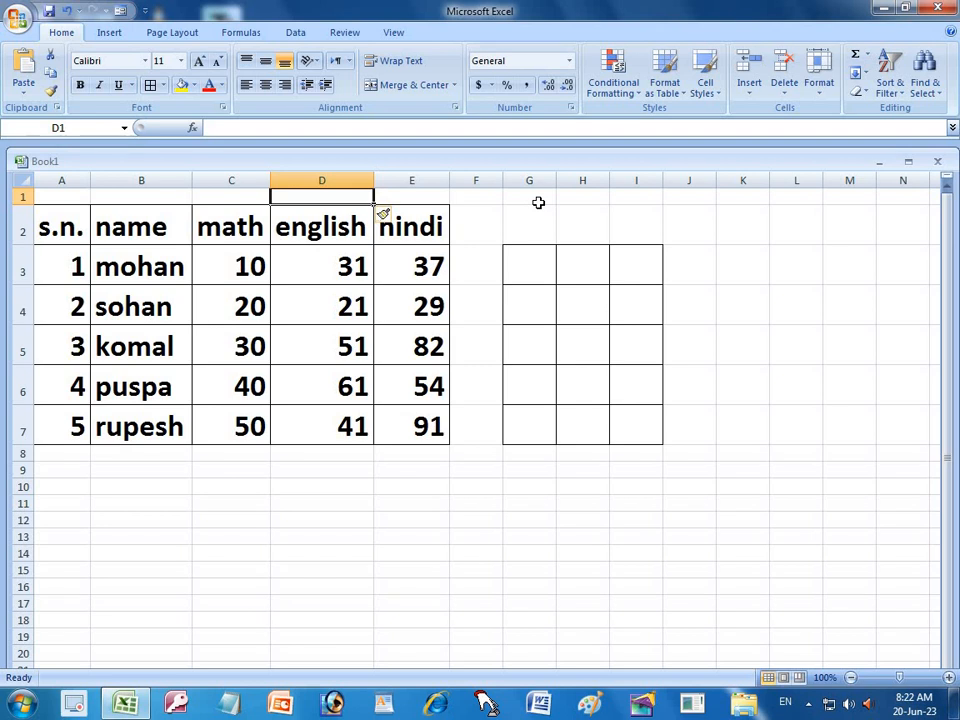
key(ctrl+z)
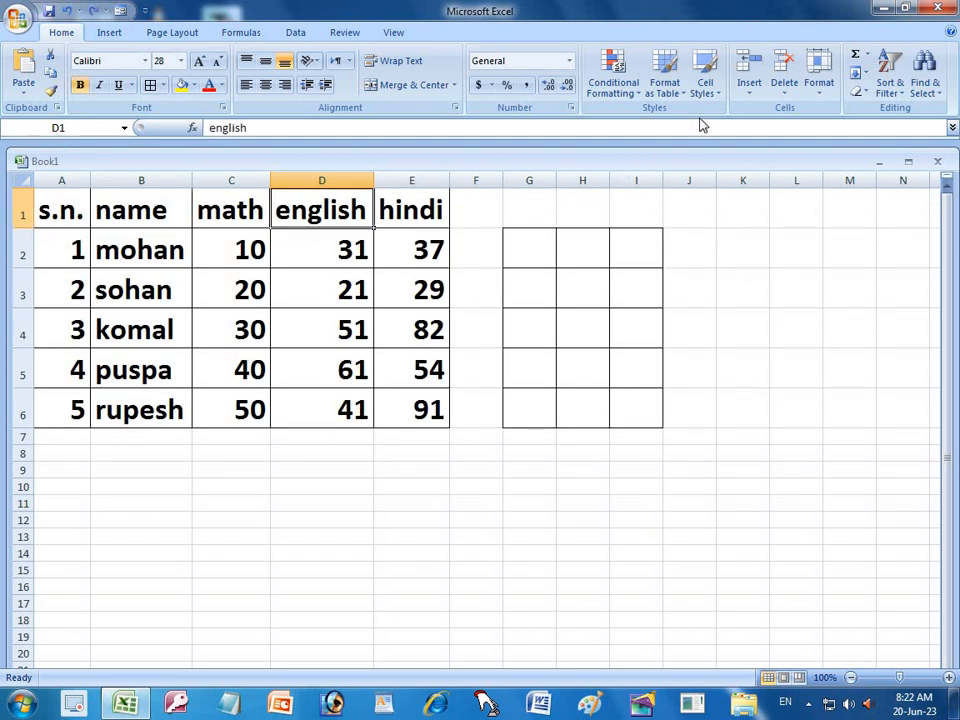
Use Insert Cells at D1 with the Entire column option to add a column before english, and undo it.
click(743, 97)
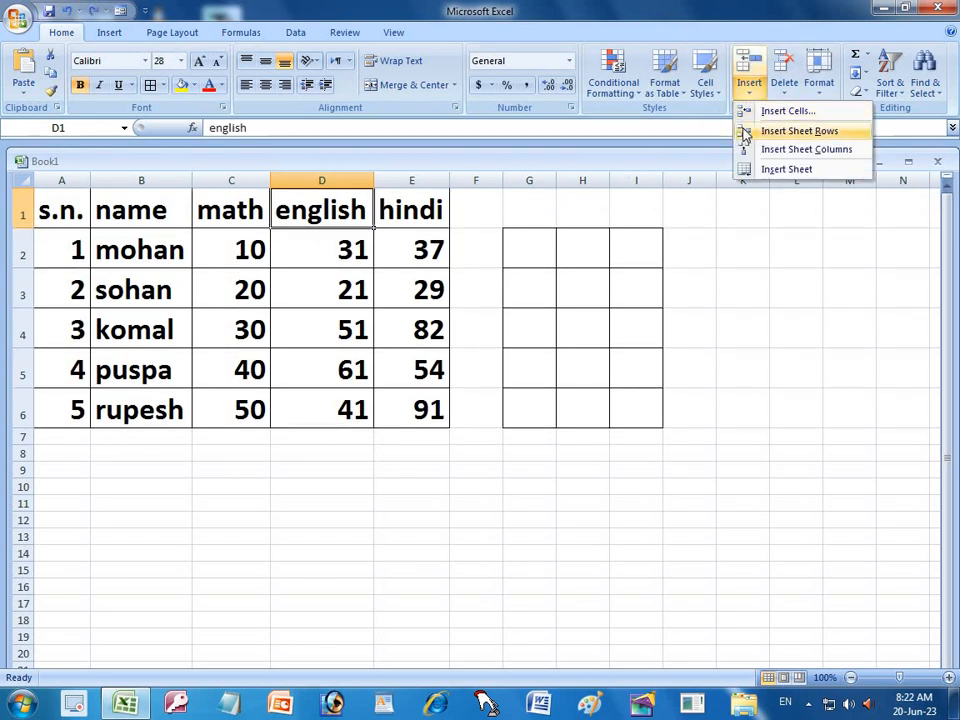
click(748, 111)
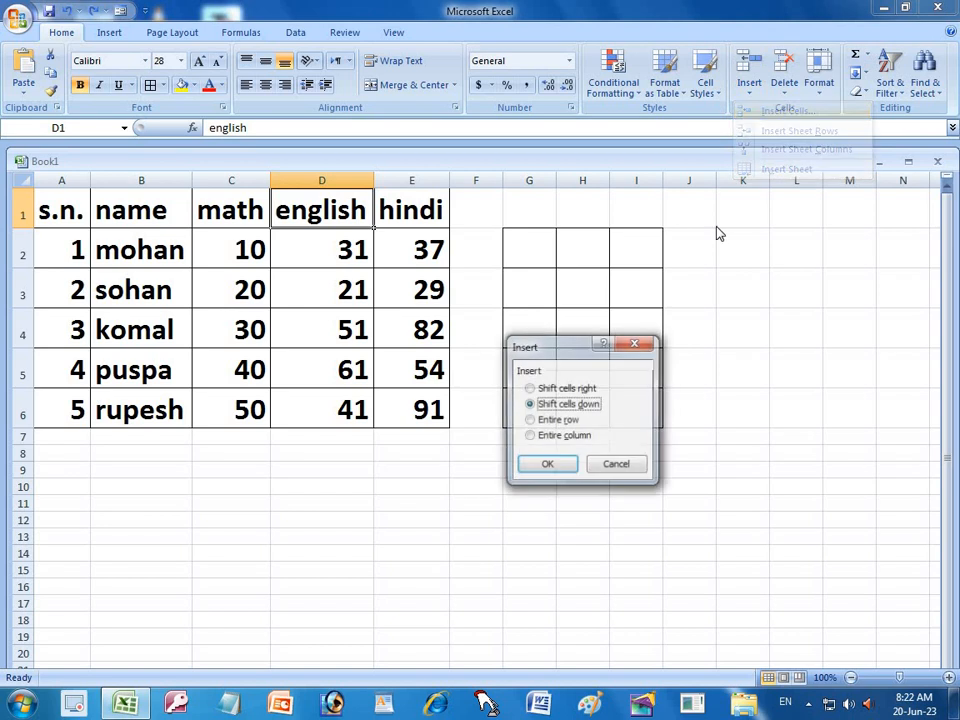
click(530, 436)
click(545, 466)
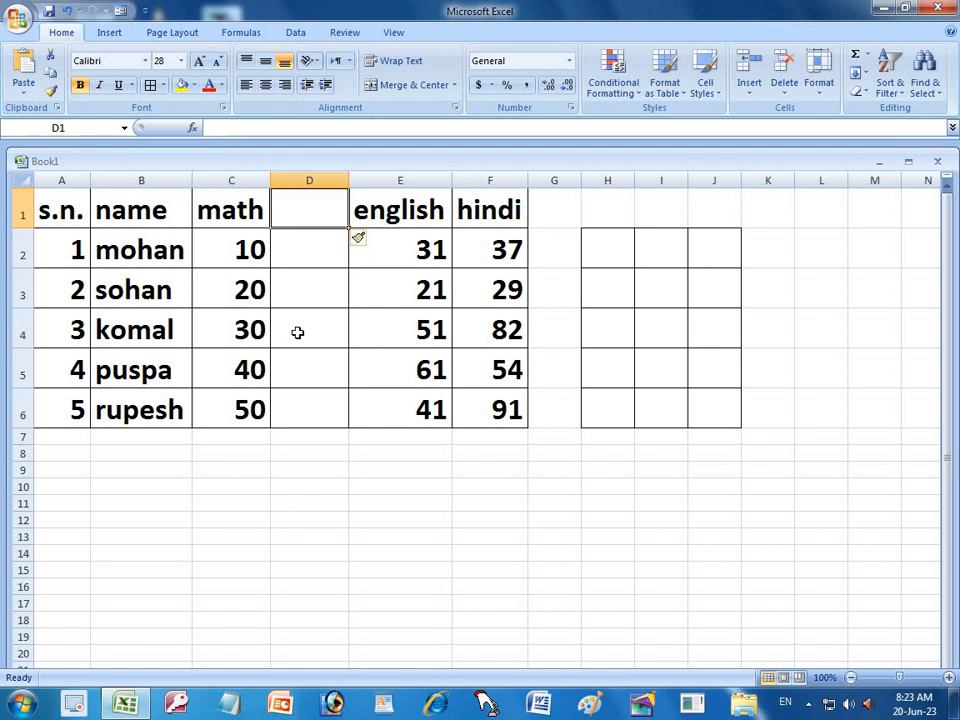
key(ctrl+z)
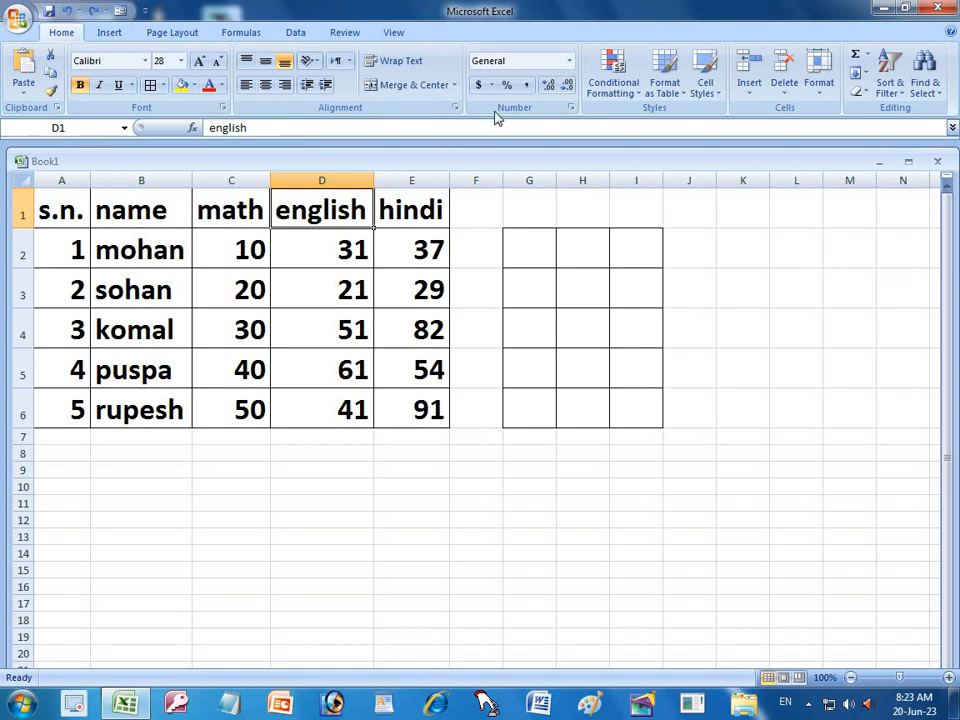
Repeat the Entire column insertion between the math and english columns, and undo it again.
click(755, 88)
click(786, 111)
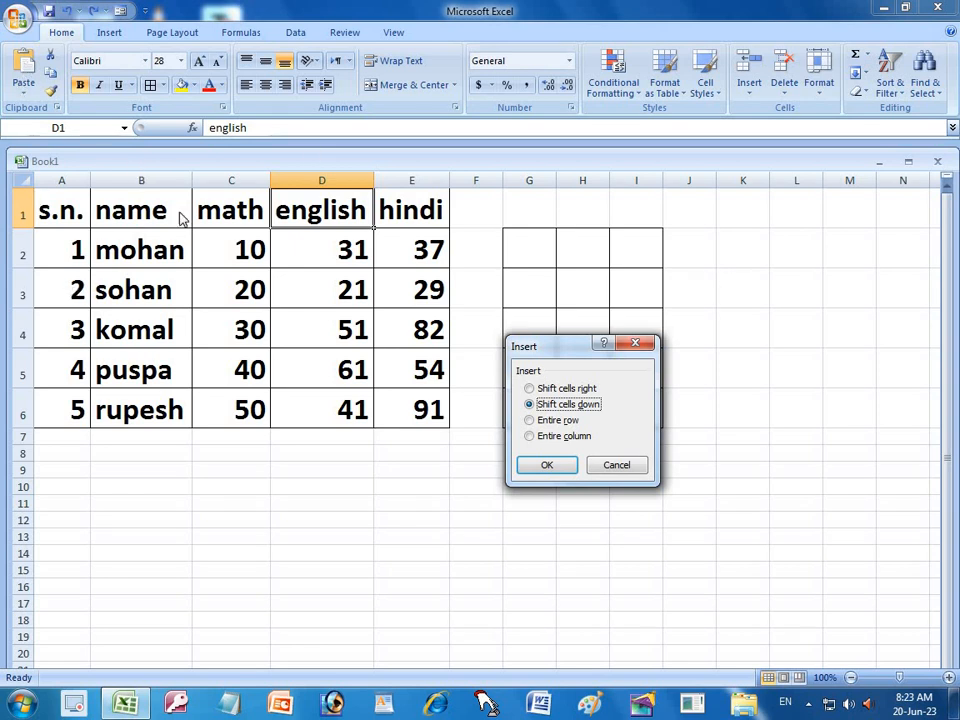
click(562, 437)
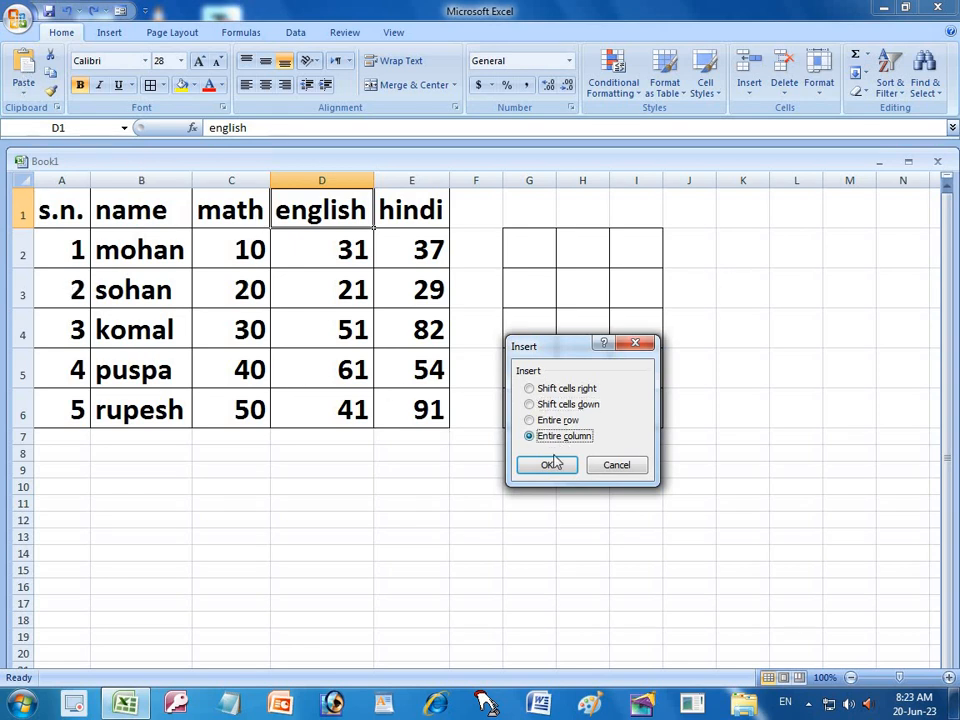
click(552, 466)
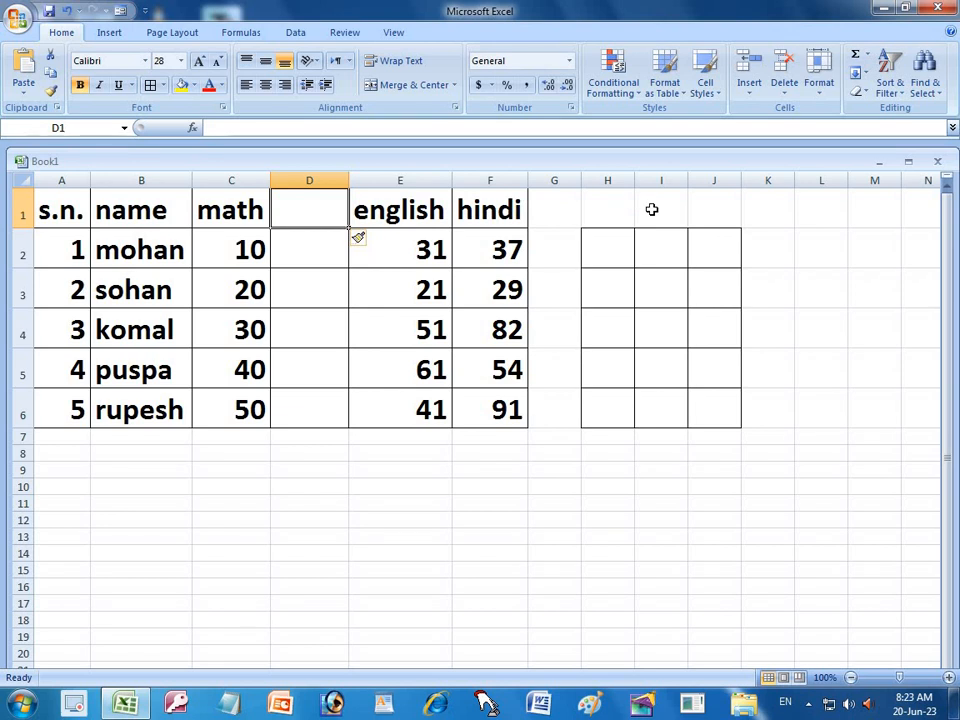
key(ctrl+z)
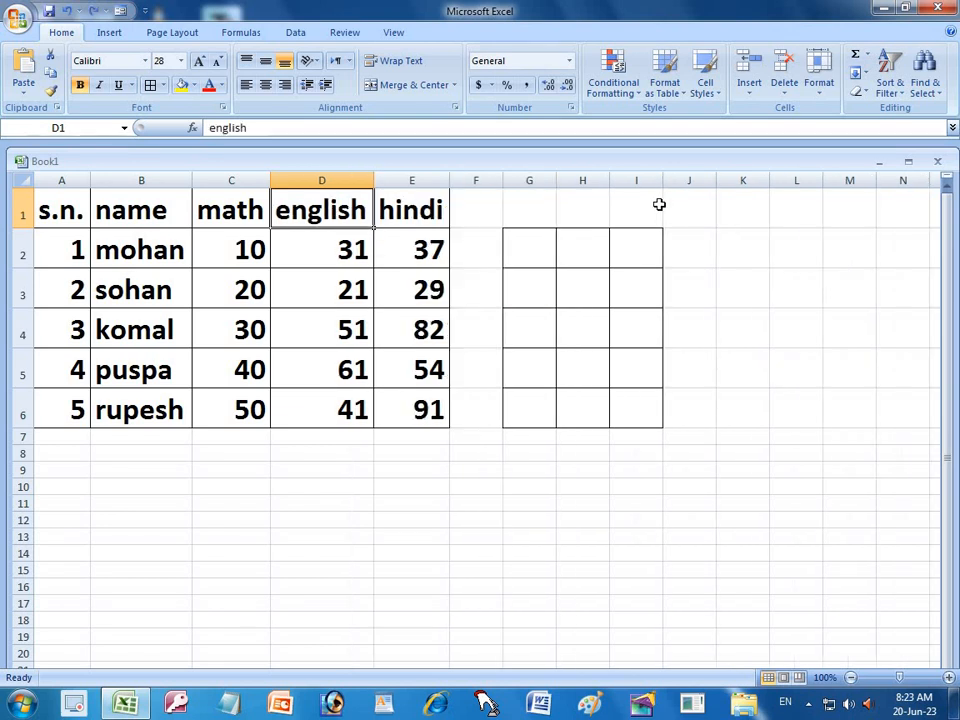
Repeat the Entire row insertion above the heading row of the marks table, and undo it again.
click(750, 93)
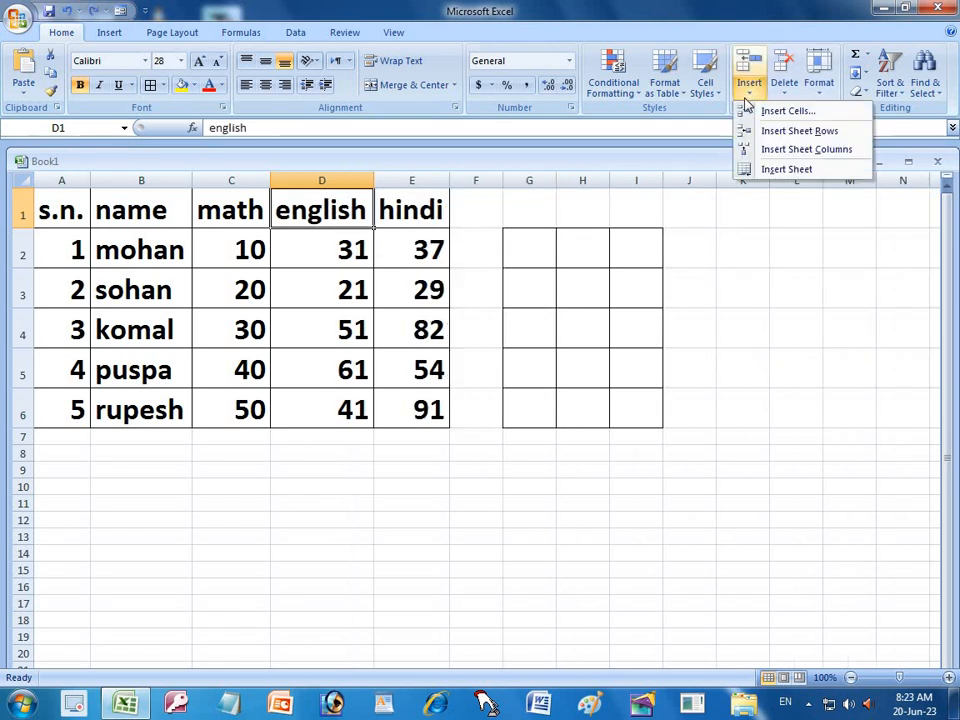
click(762, 109)
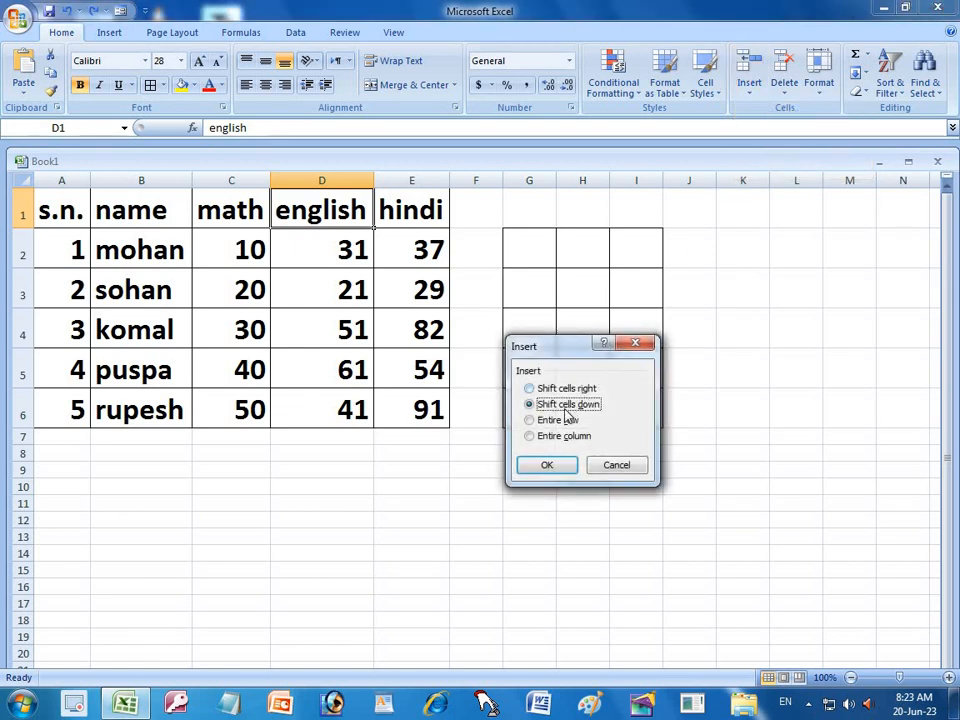
click(545, 420)
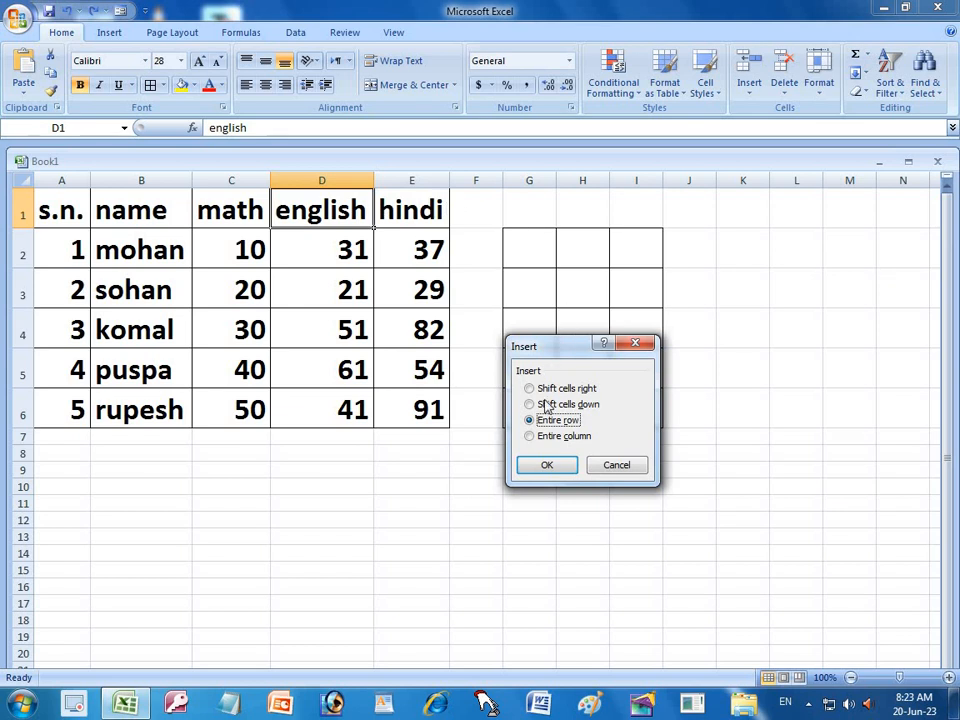
click(527, 463)
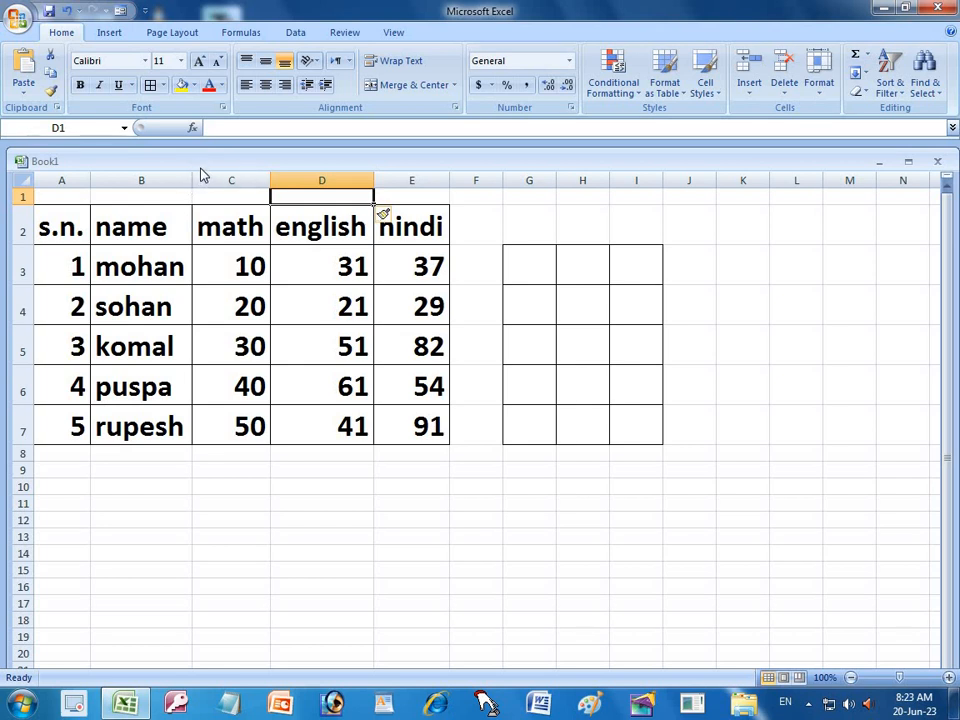
key(ctrl+z)
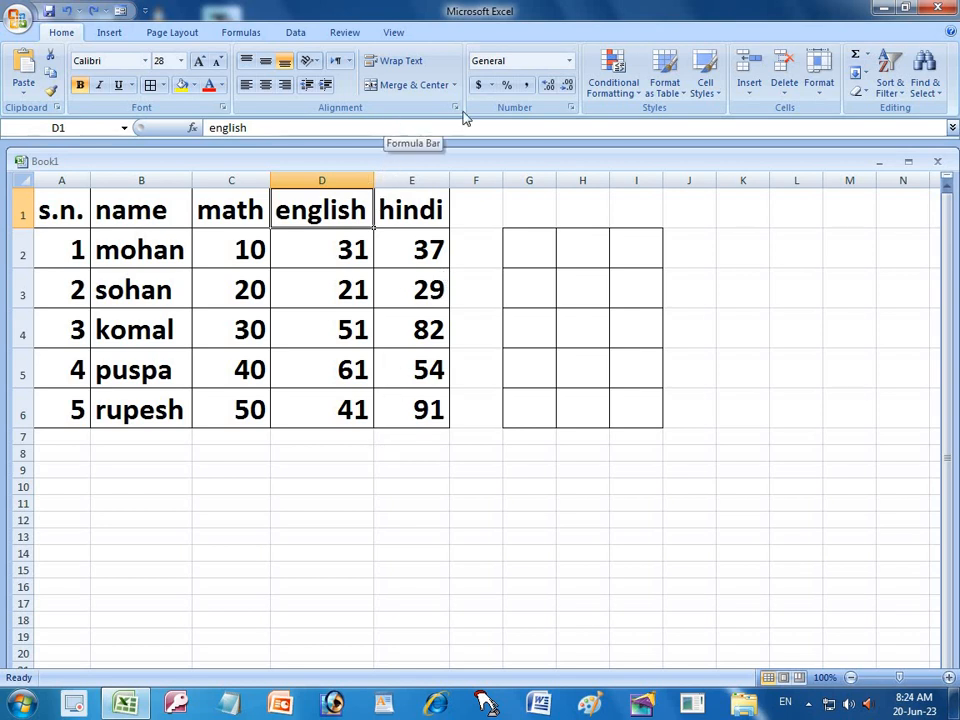
Add a row above the headings directly with Insert Sheet Rows, and undo the insertion.
click(750, 93)
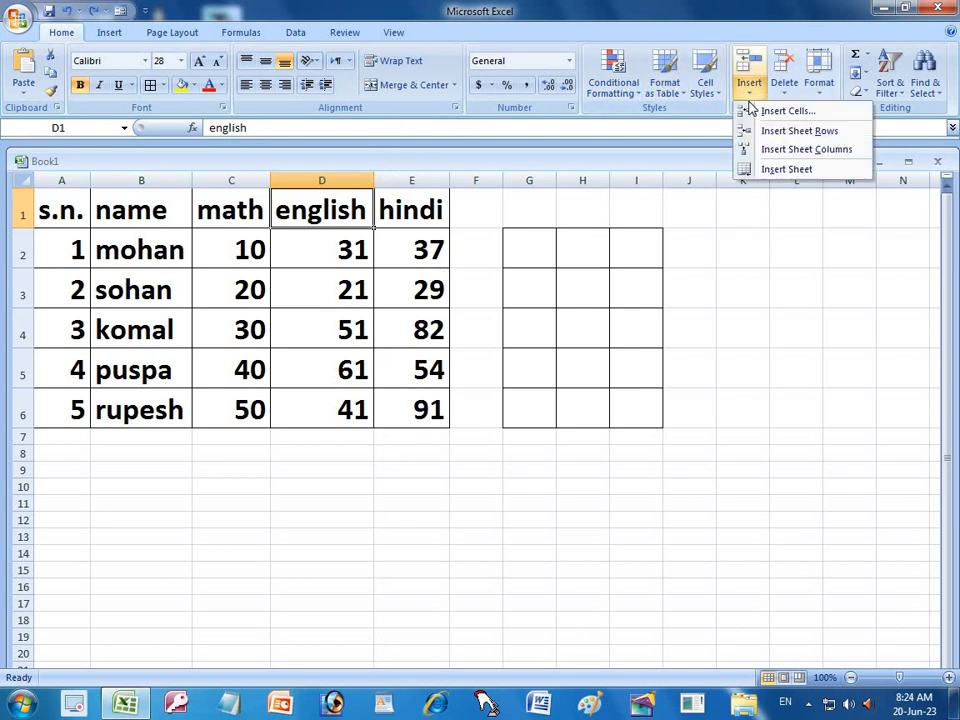
click(800, 140)
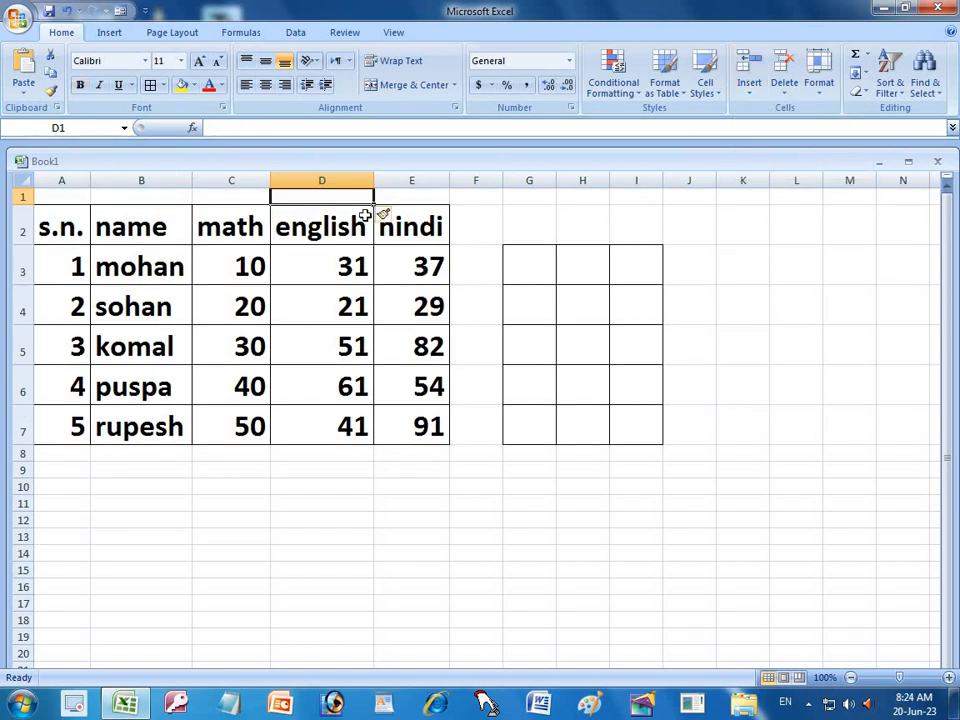
key(ctrl+z)
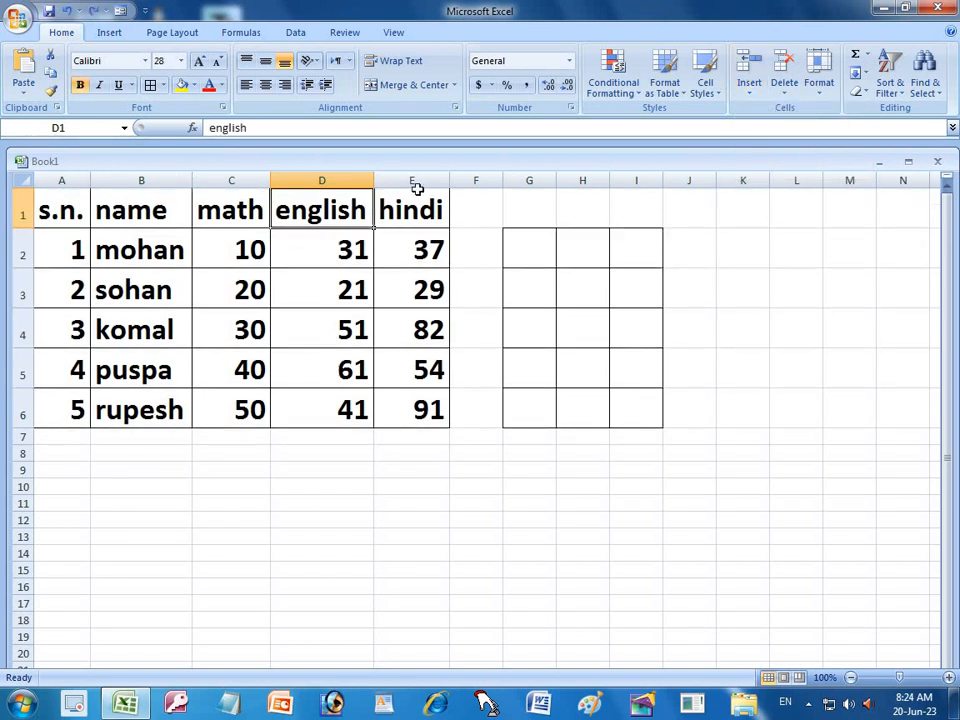
Add a column before english directly with Insert Sheet Columns, and undo the insertion.
click(750, 97)
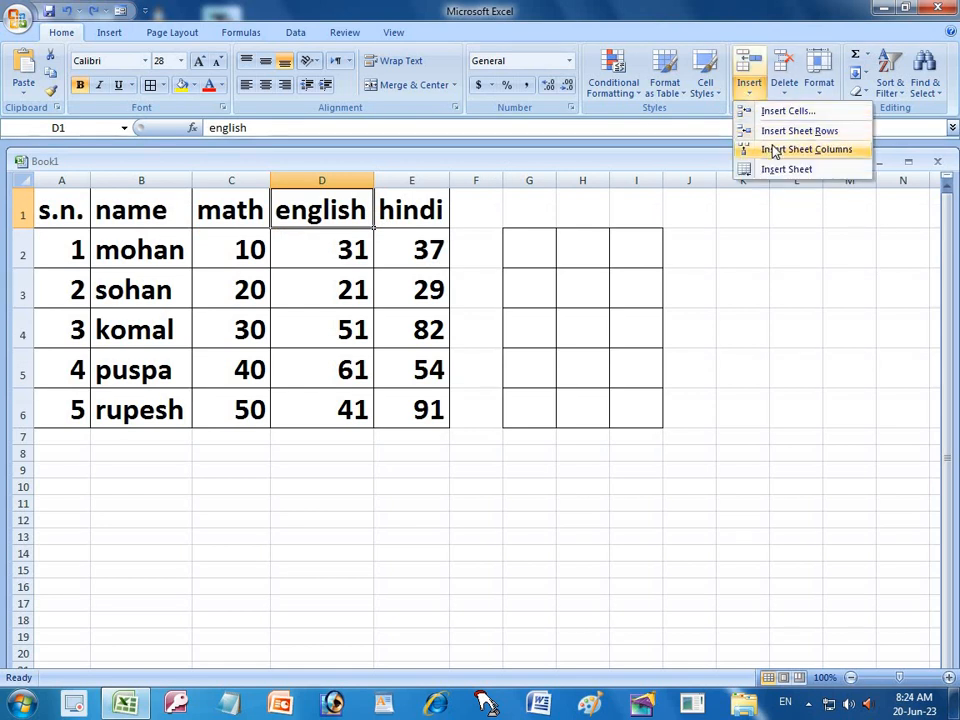
click(773, 150)
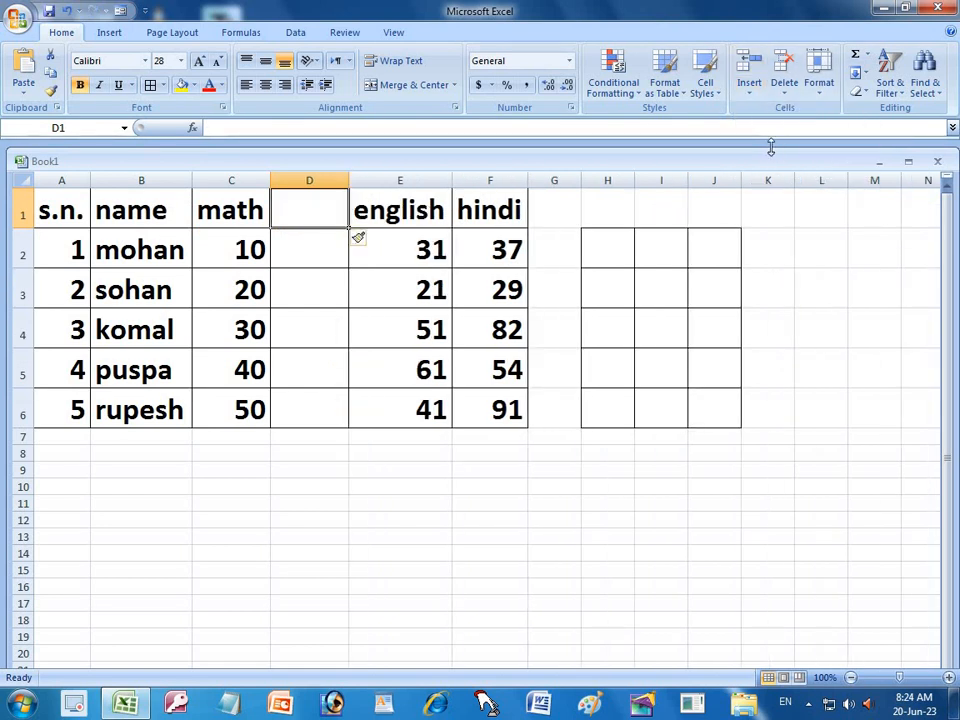
key(ctrl+z)
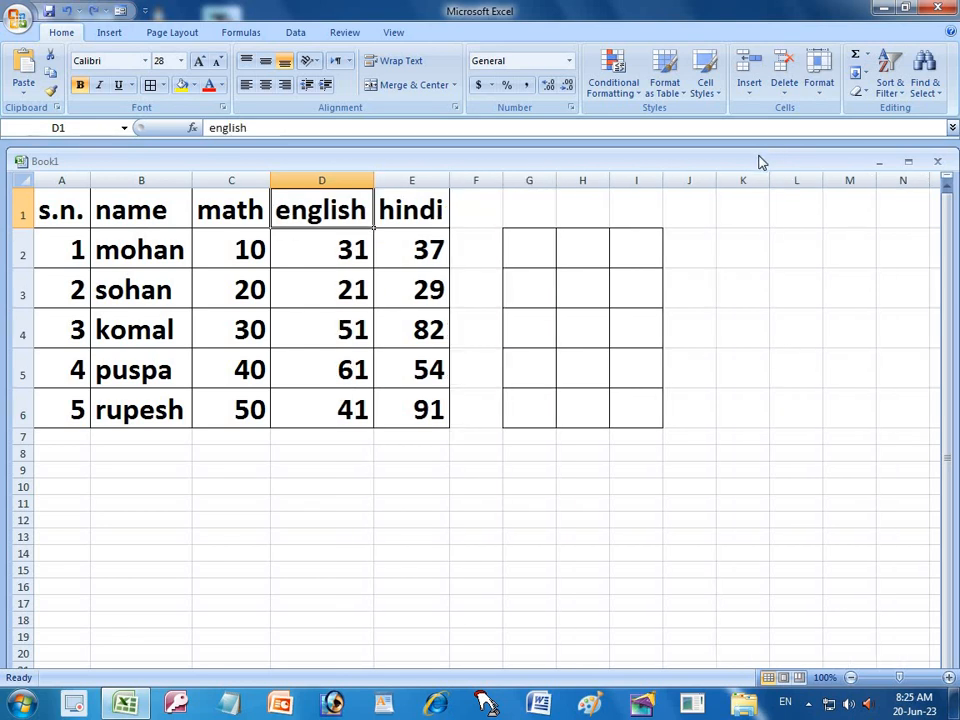
click(762, 97)
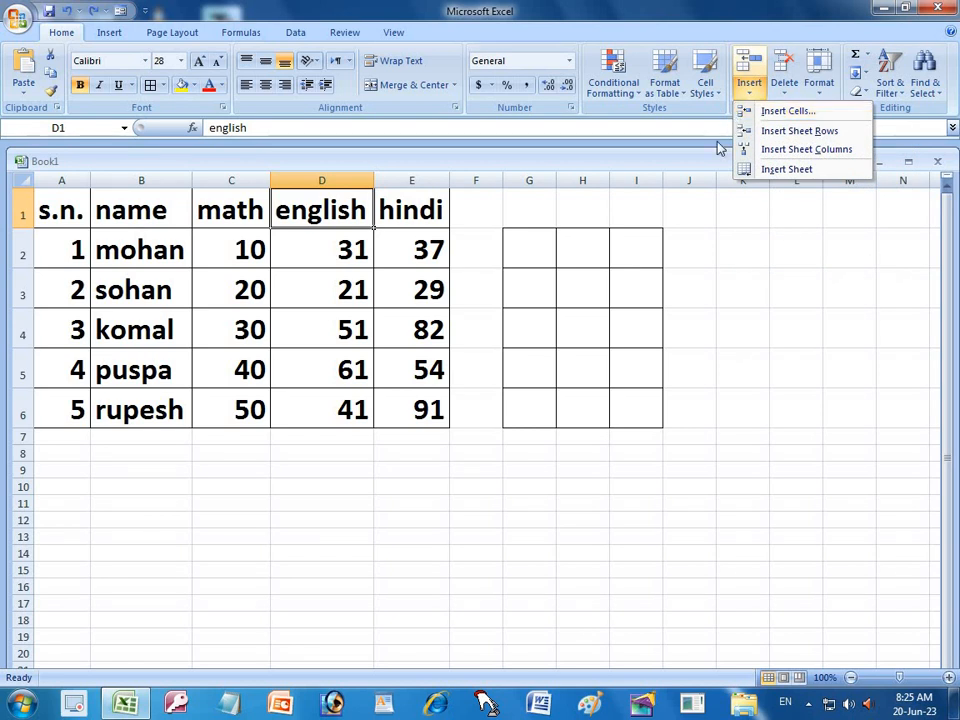
click(822, 243)
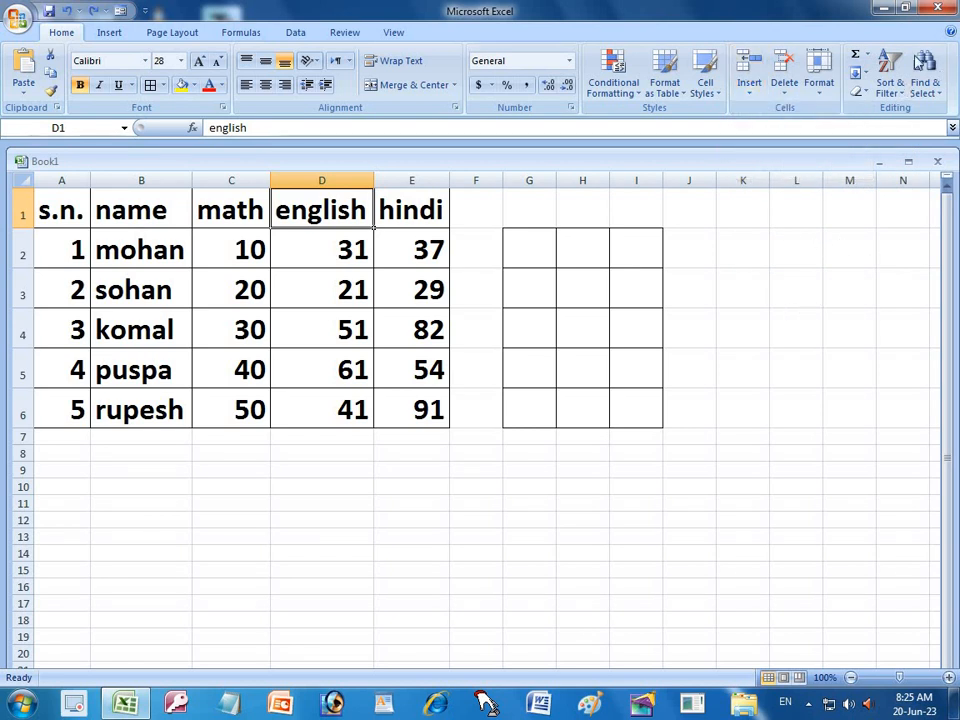
click(905, 8)
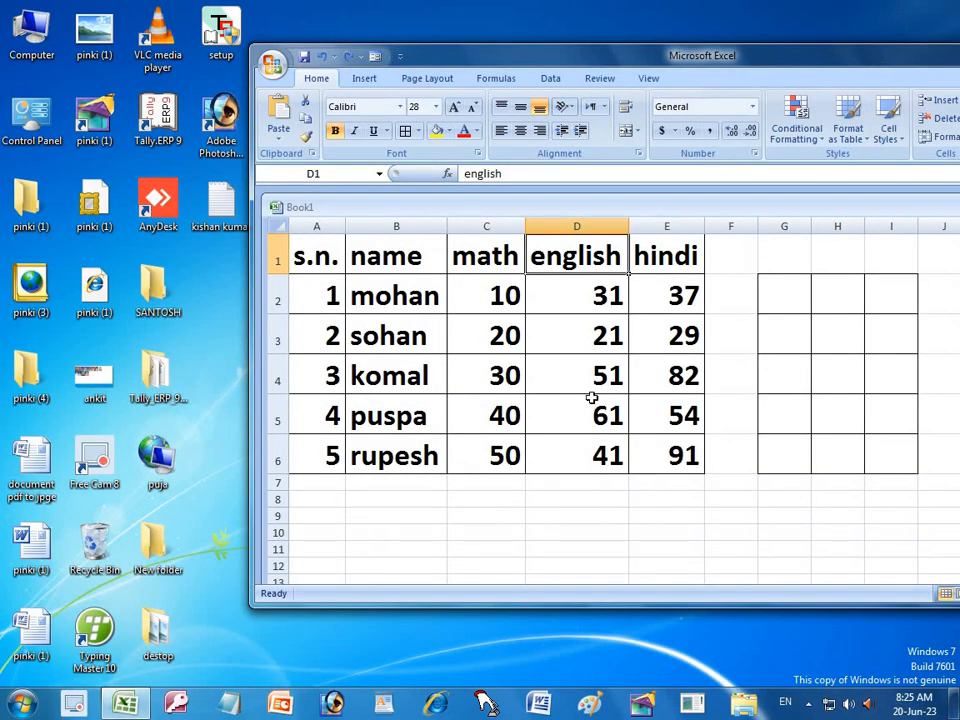
click(444, 531)
scroll(431, 540, down, 3)
scroll(431, 540, down, 2)
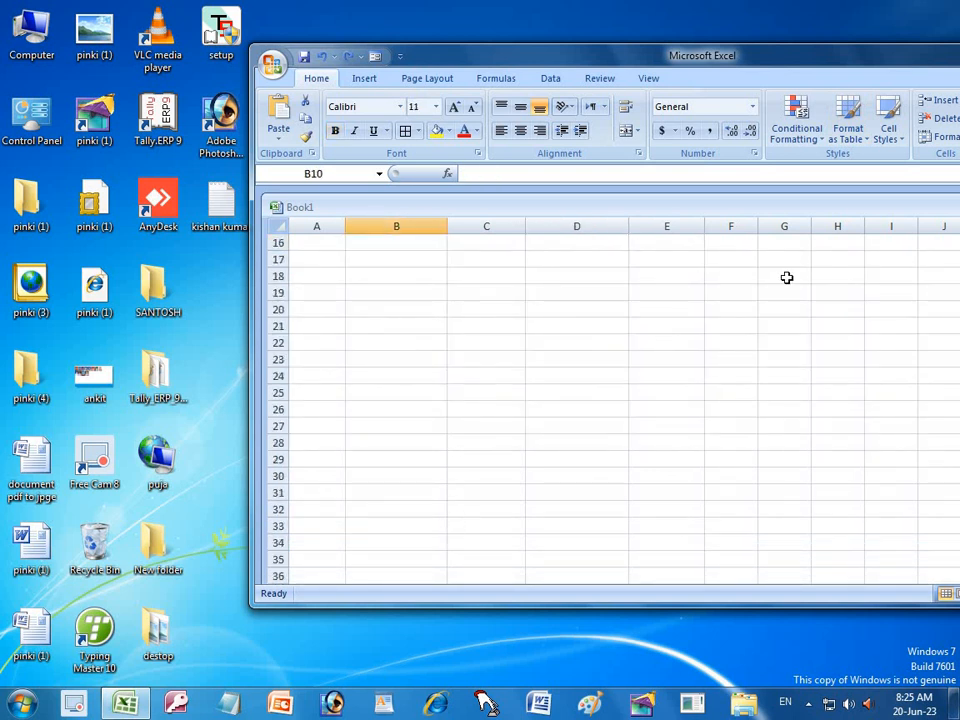
double_click(918, 60)
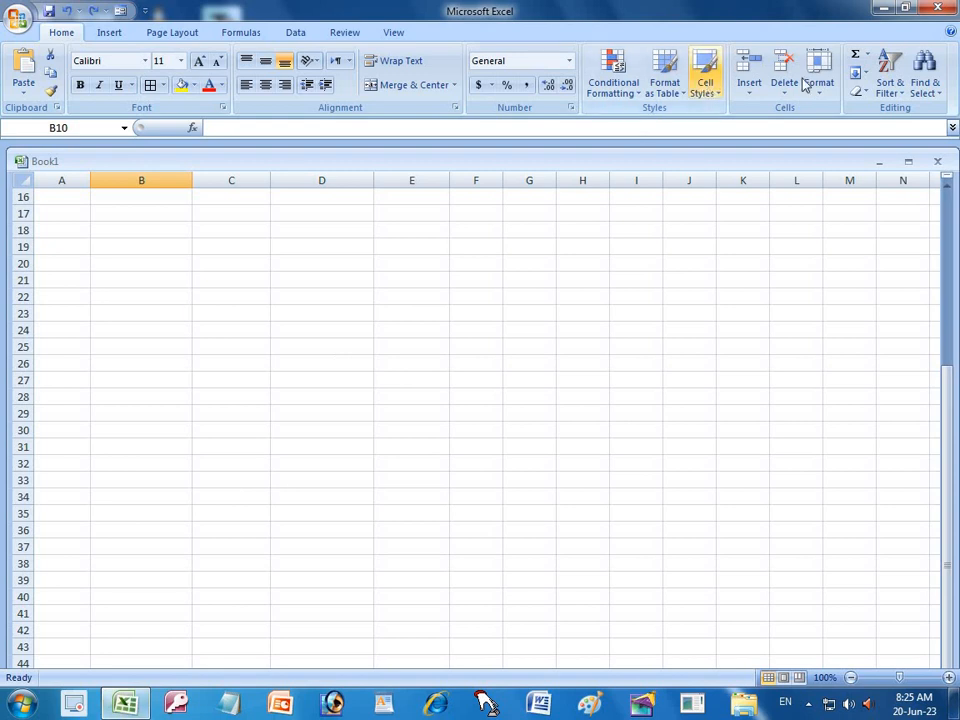
Insert a new blank worksheet into the workbook with Insert Sheet.
click(750, 92)
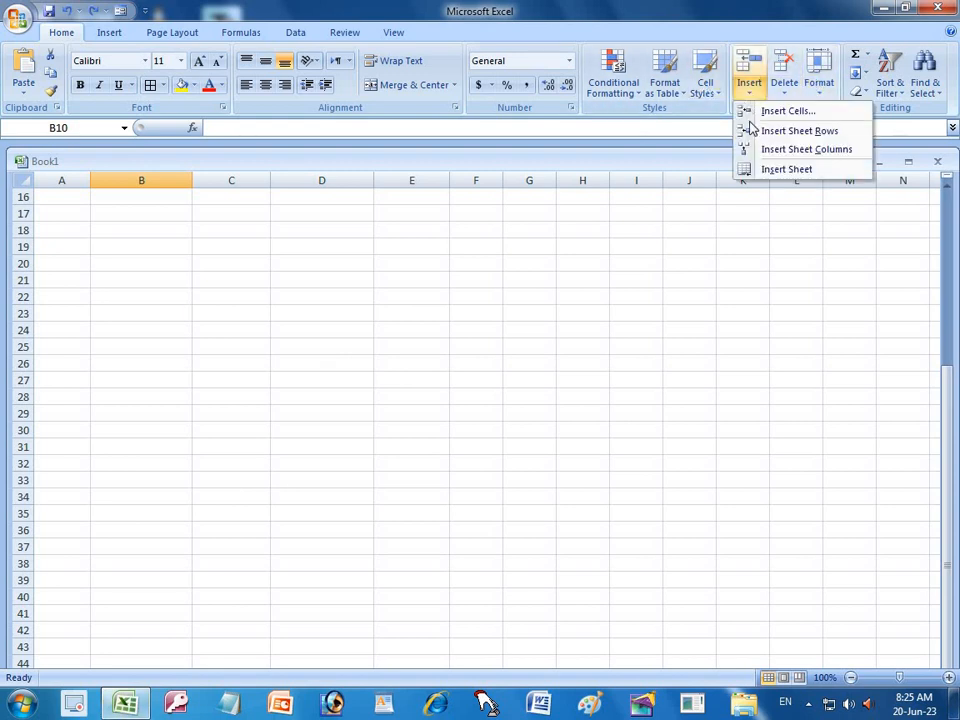
click(767, 172)
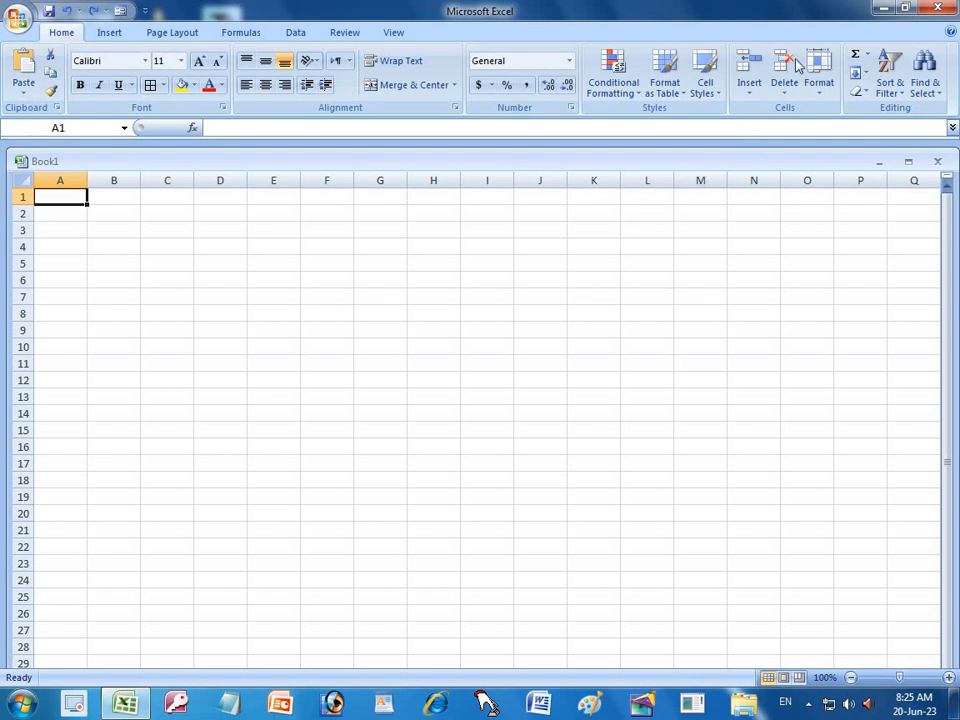
click(905, 10)
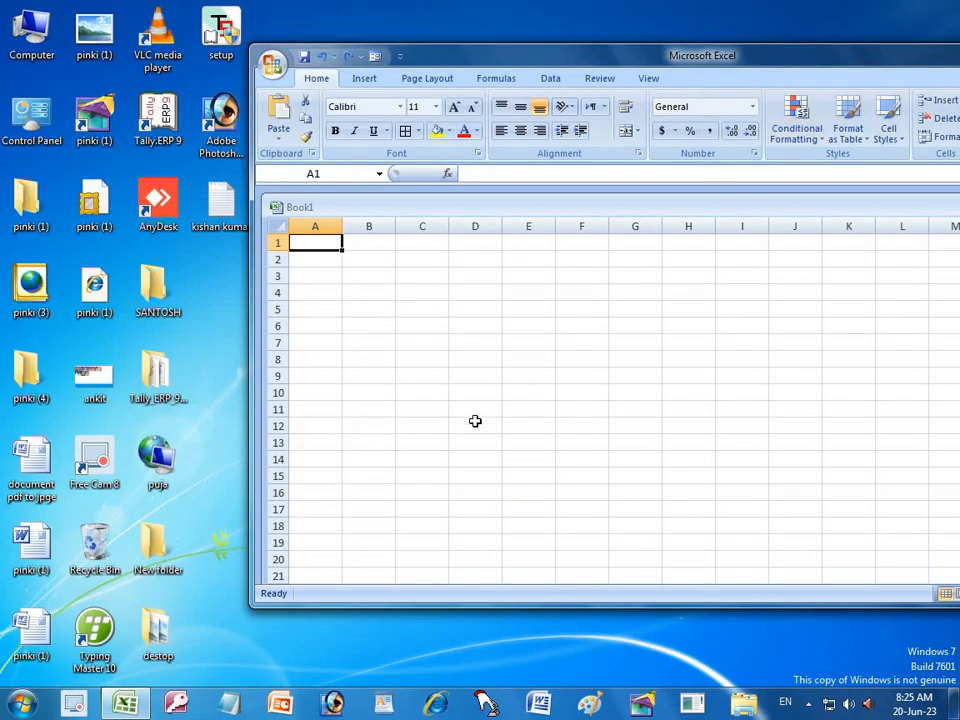
scroll(476, 421, down, 4)
scroll(349, 470, down, 4)
scroll(347, 471, up, 5)
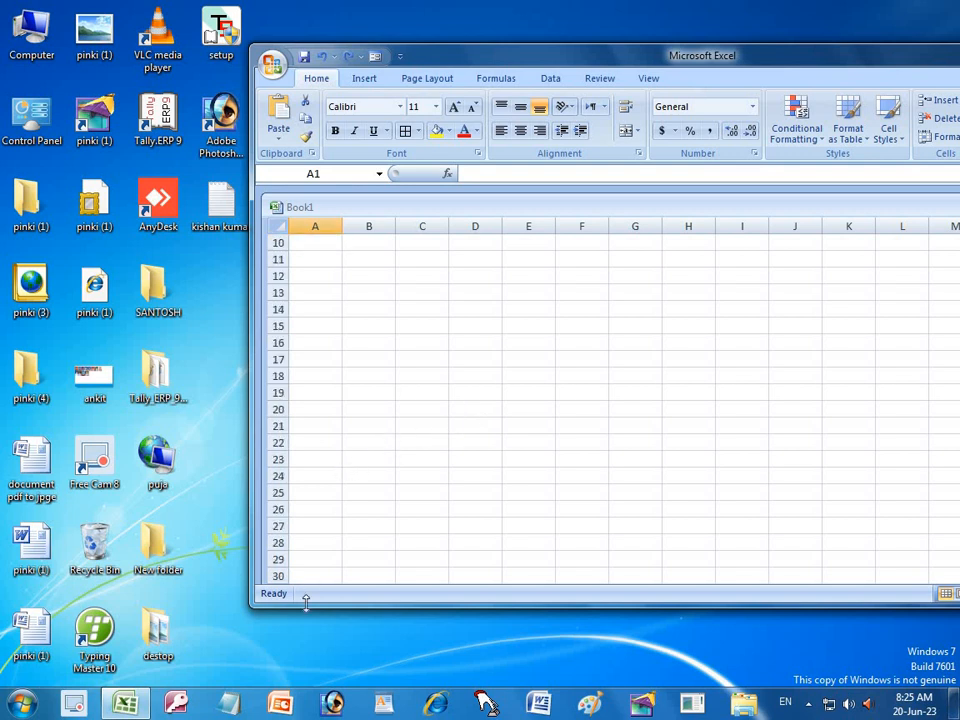
drag(311, 607, 306, 688)
scroll(349, 604, down, 8)
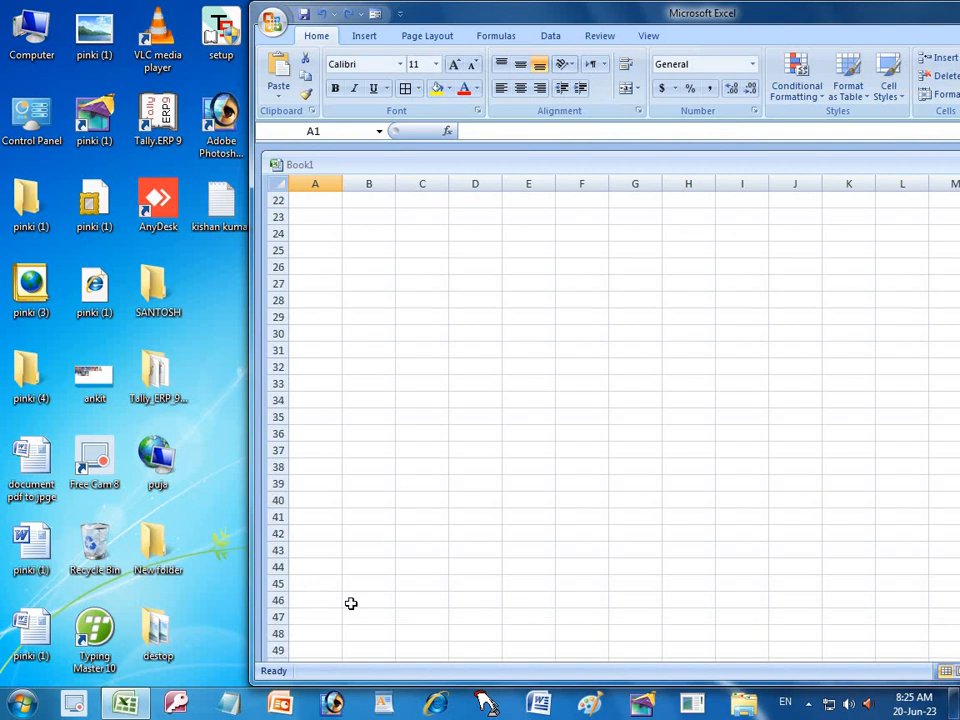
scroll(356, 600, down, 6)
scroll(356, 600, up, 2)
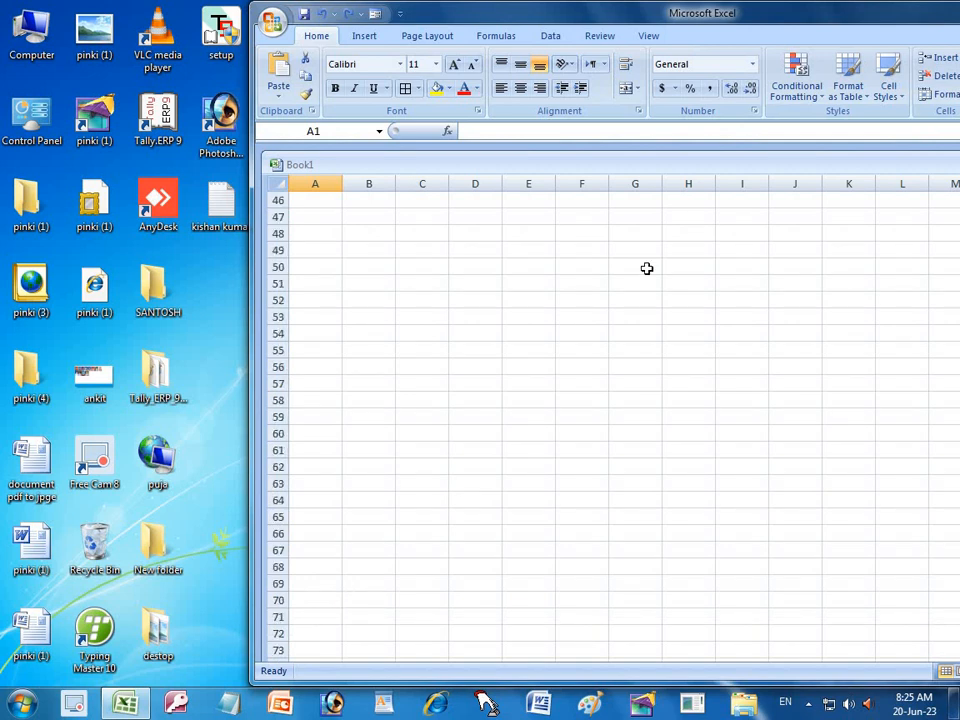
double_click(907, 12)
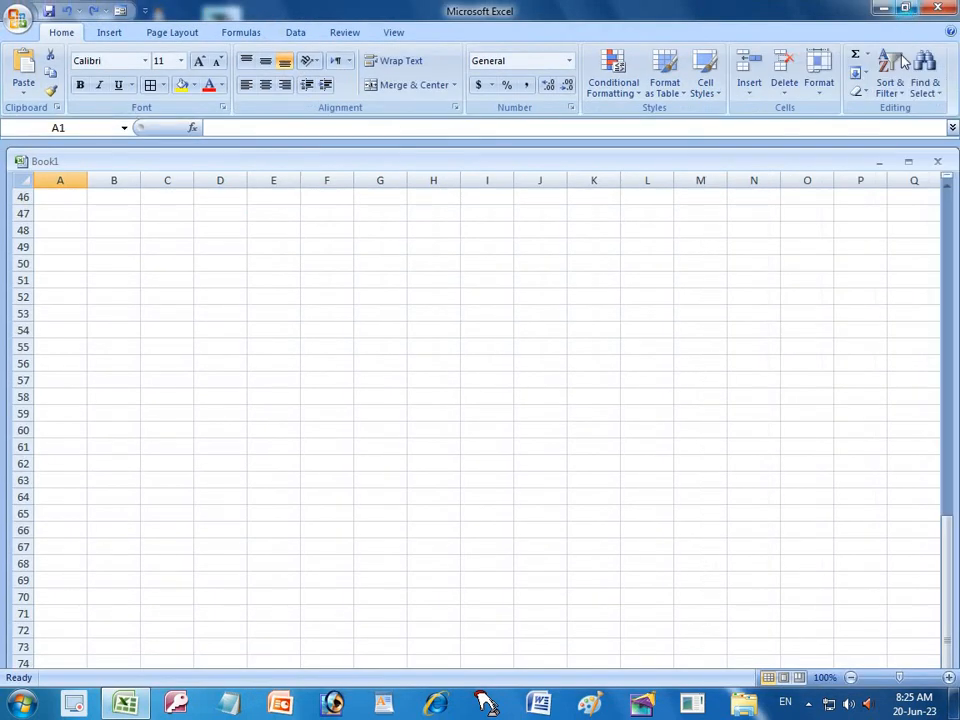
Maximize the Book1 workbook window to expose its sheet tabs, and return to the marks table on Sheet1.
click(909, 162)
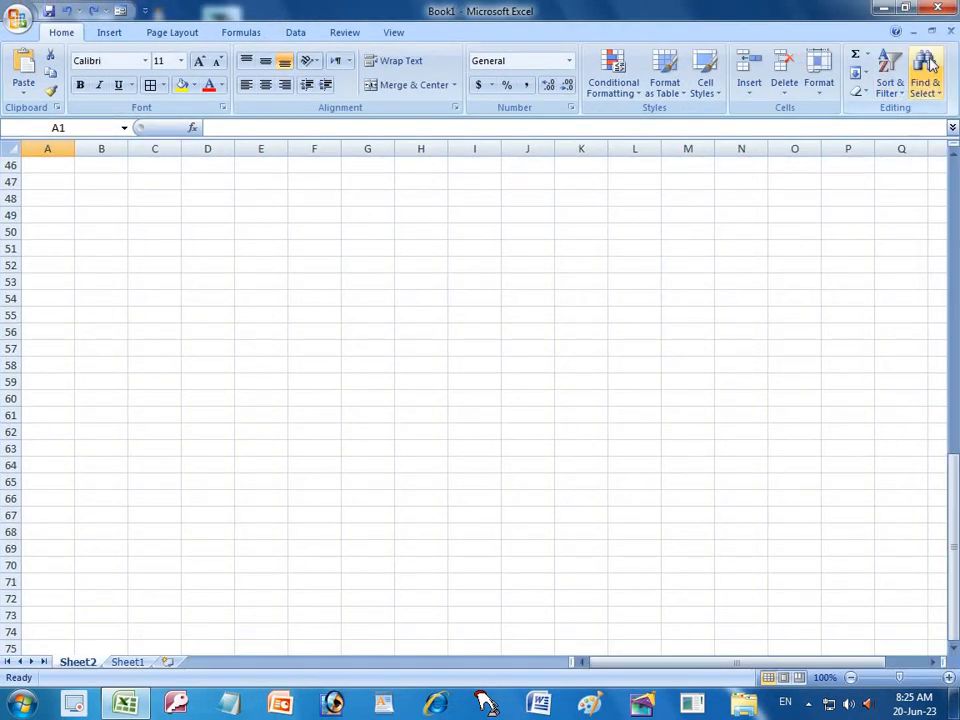
click(913, 9)
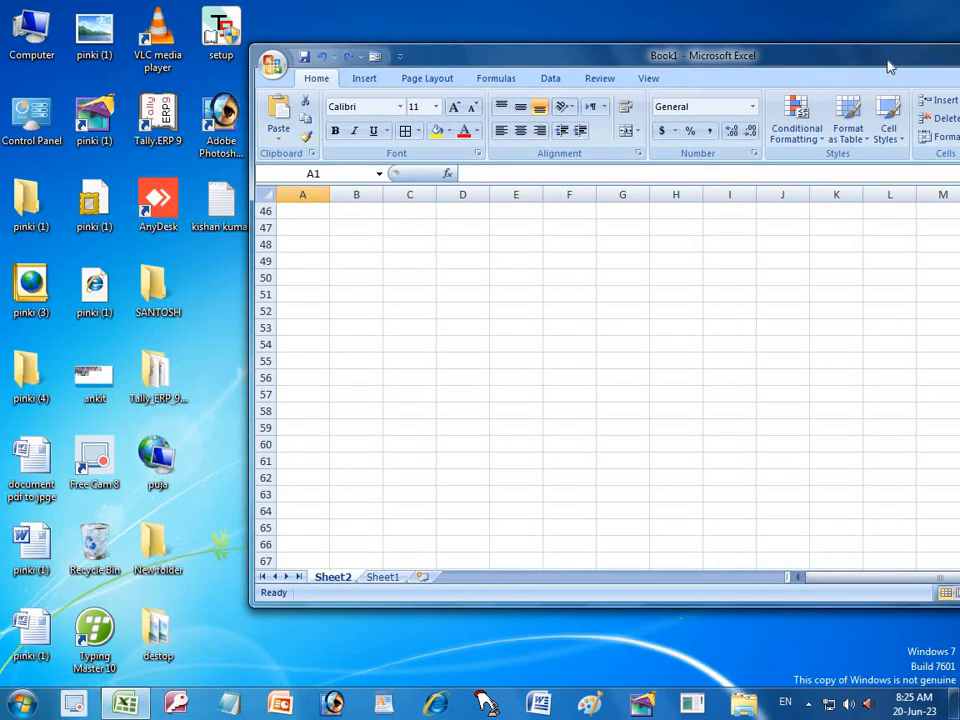
click(378, 579)
scroll(379, 510, up, 5)
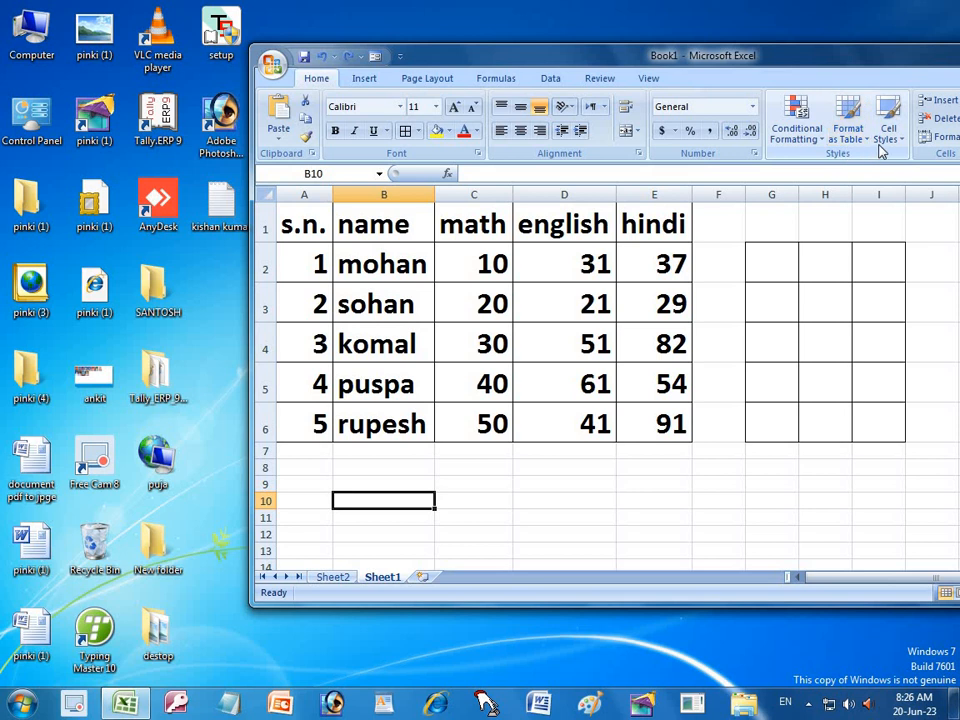
drag(680, 52, 665, 59)
drag(620, 93, 675, 92)
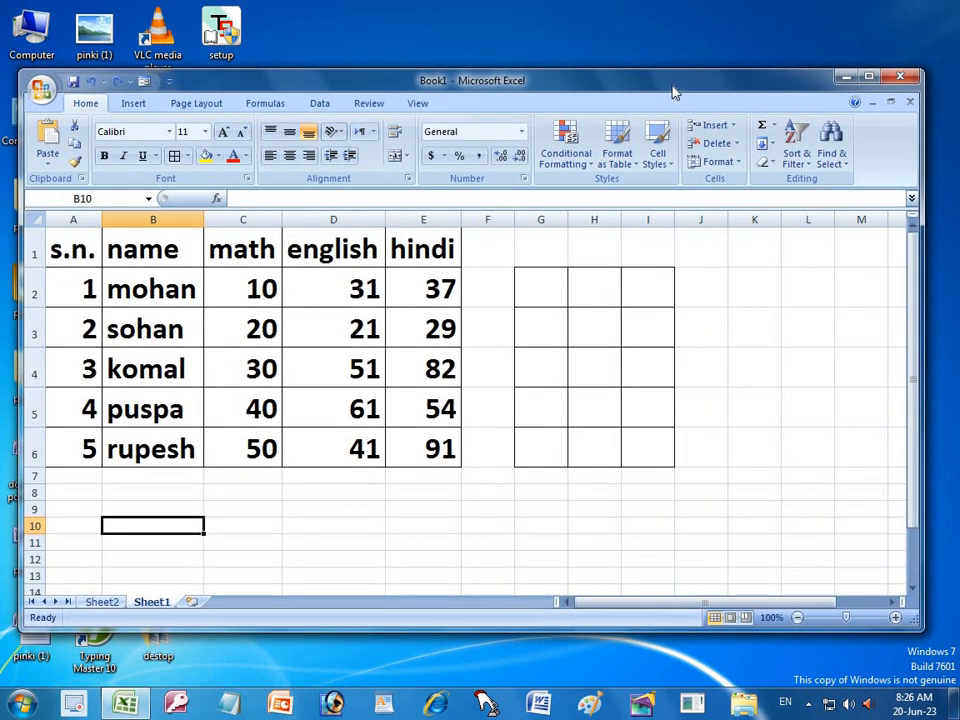
double_click(730, 80)
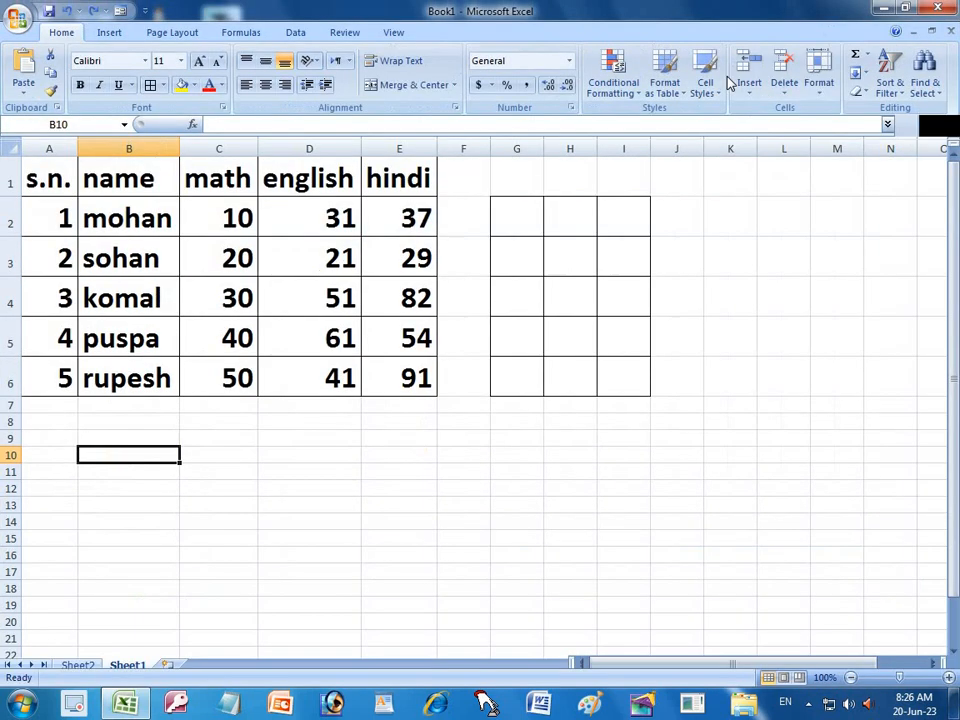
Increase the height of row 10 using the Row Height setting.
click(785, 97)
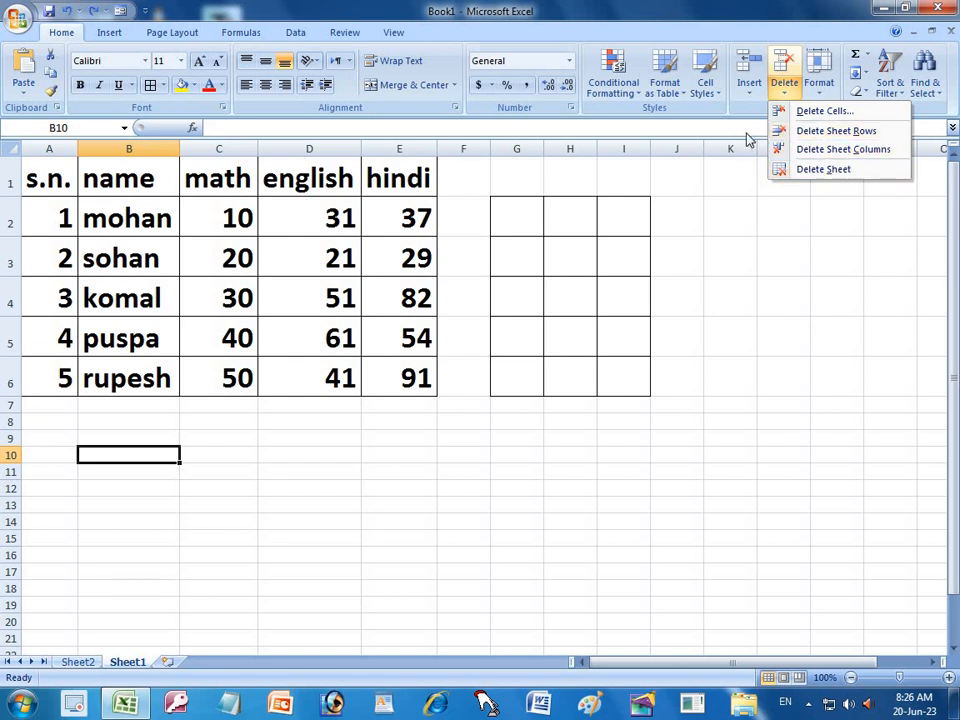
click(814, 96)
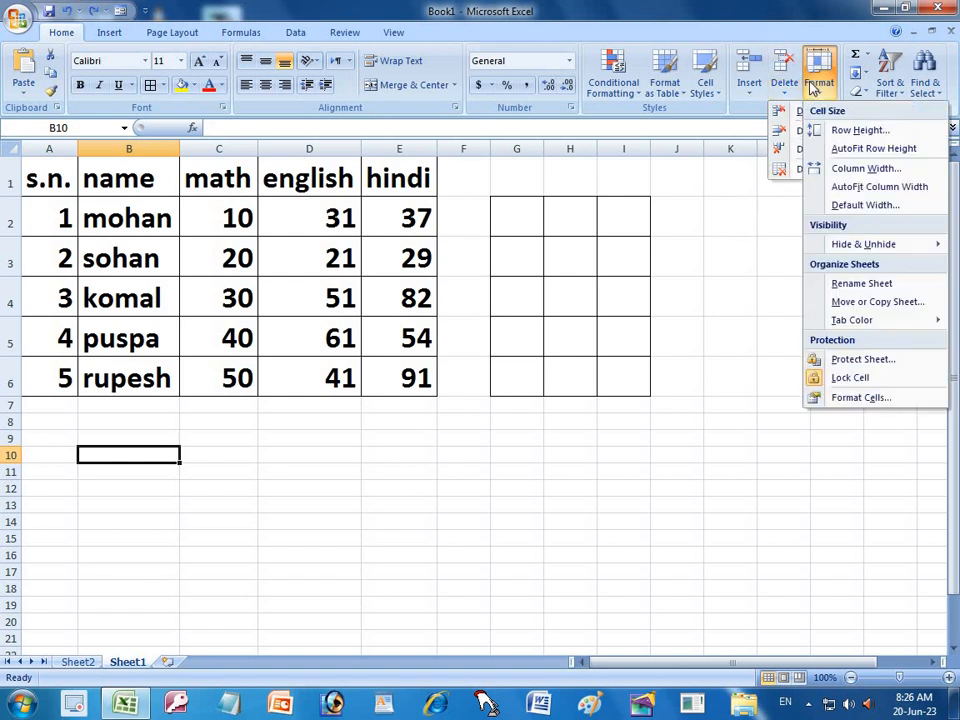
click(820, 140)
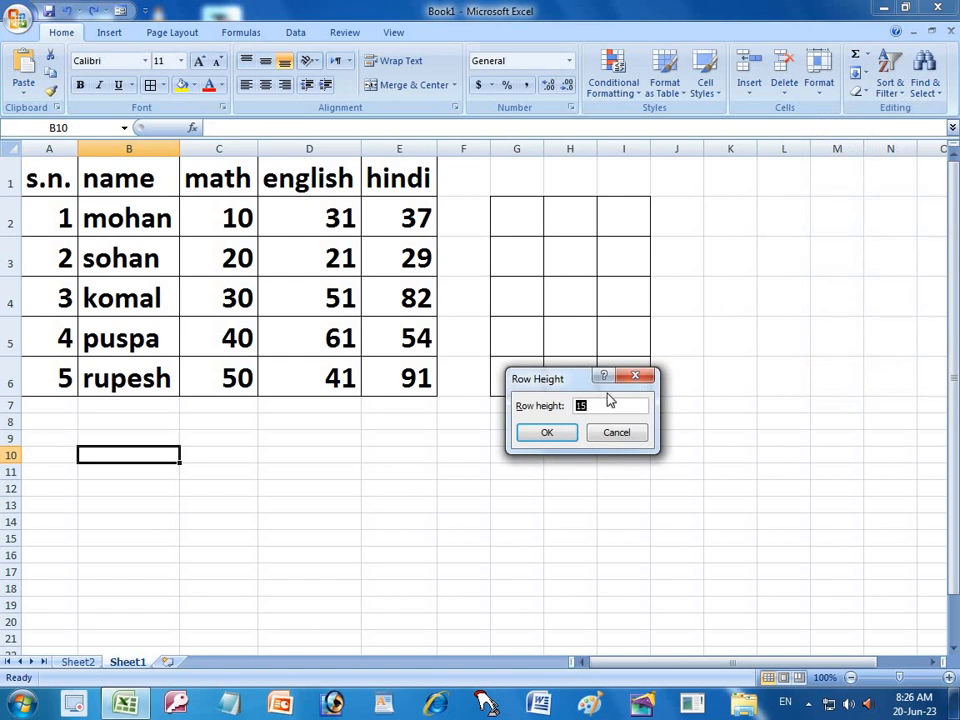
click(545, 432)
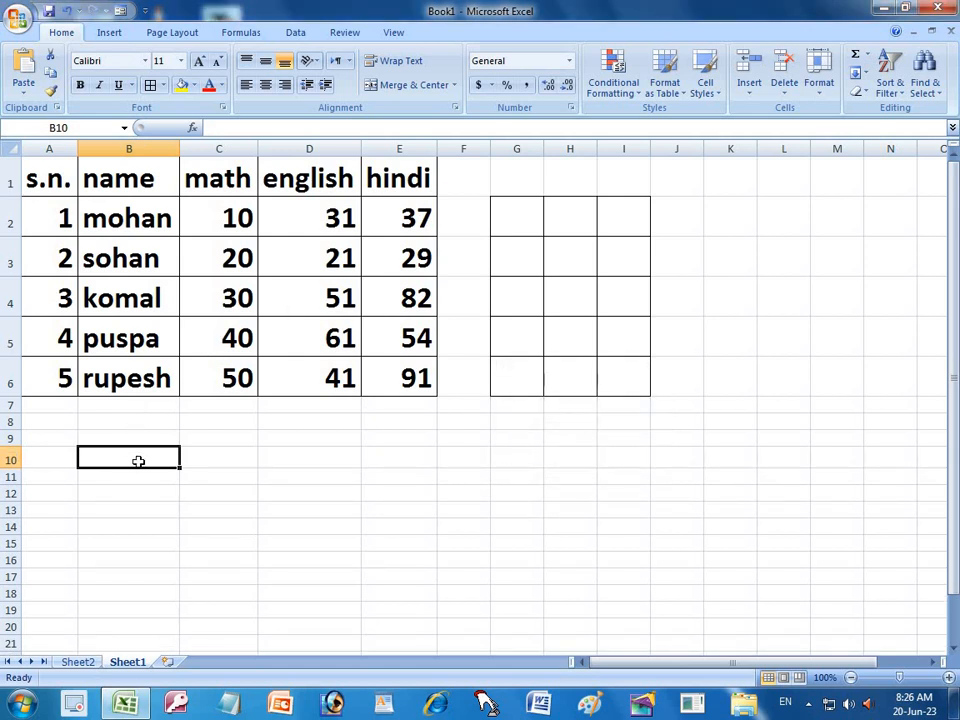
Set the height of row 9 to 50 with the Row Height option, starting from cell F9.
click(465, 436)
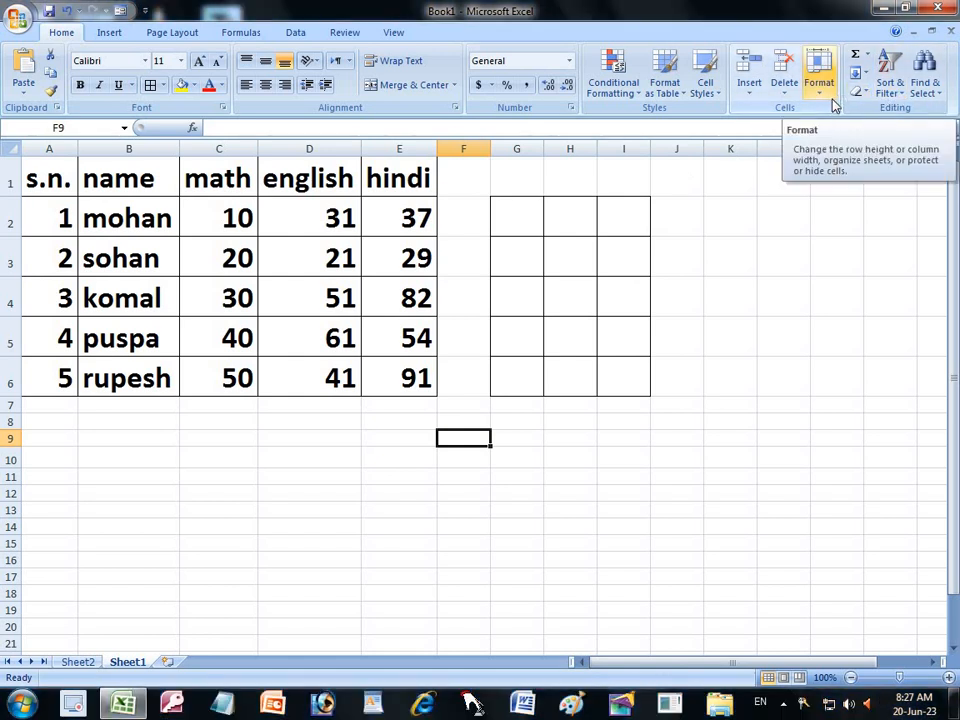
click(819, 100)
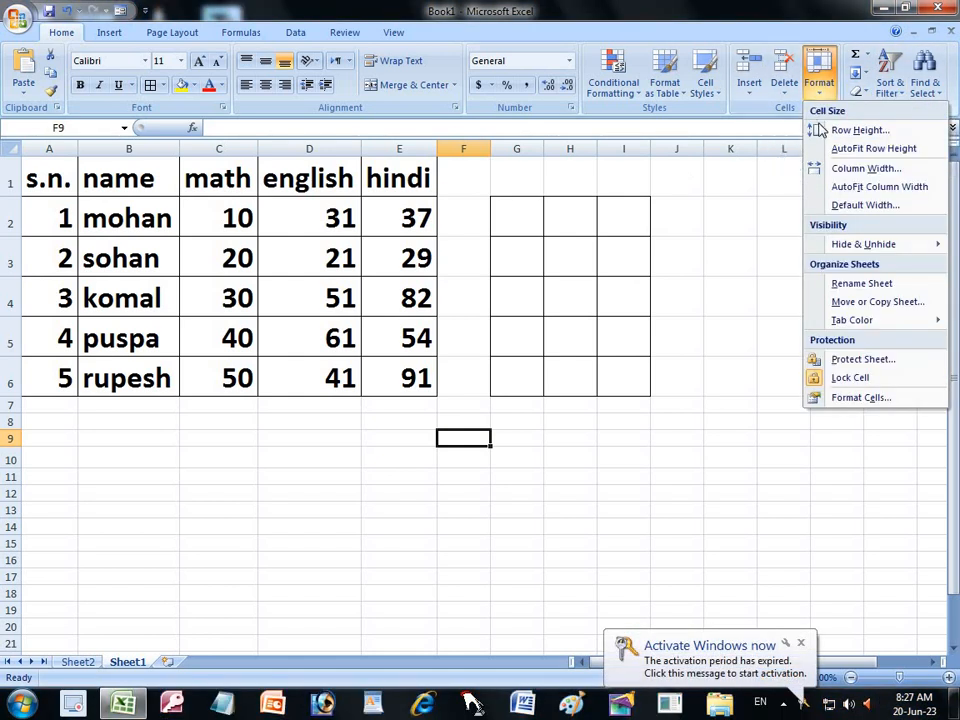
click(818, 130)
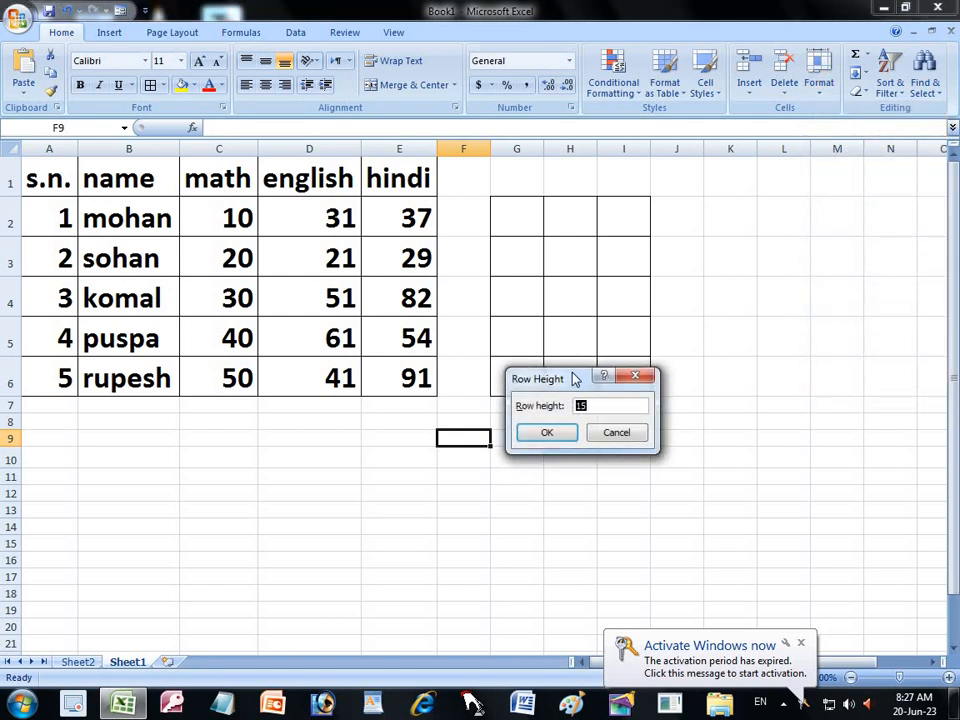
drag(596, 378, 617, 385)
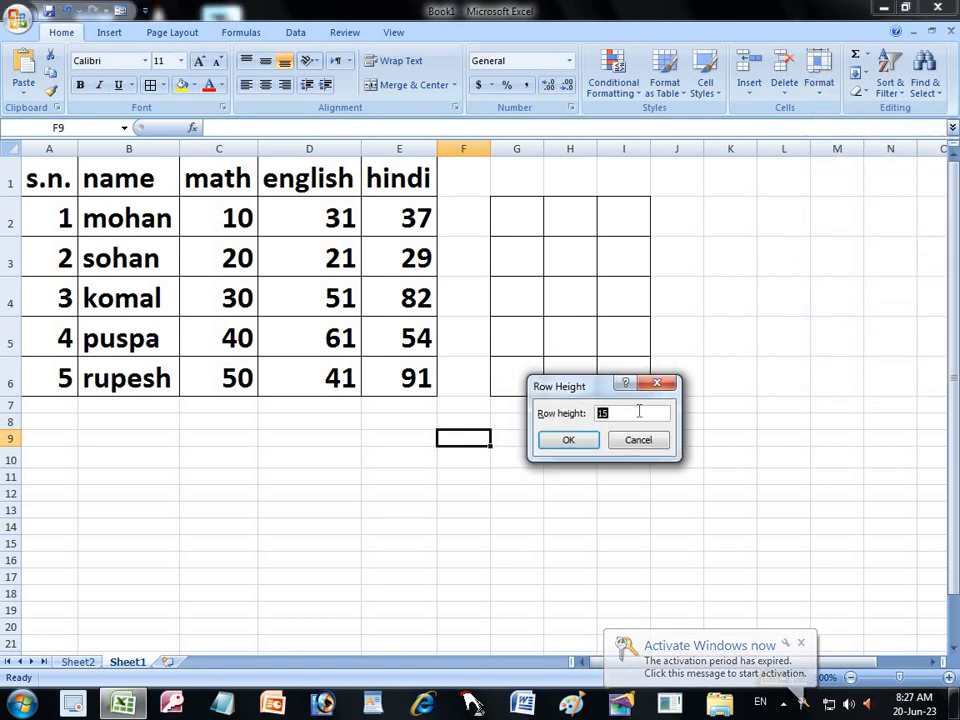
key(BackSpace)
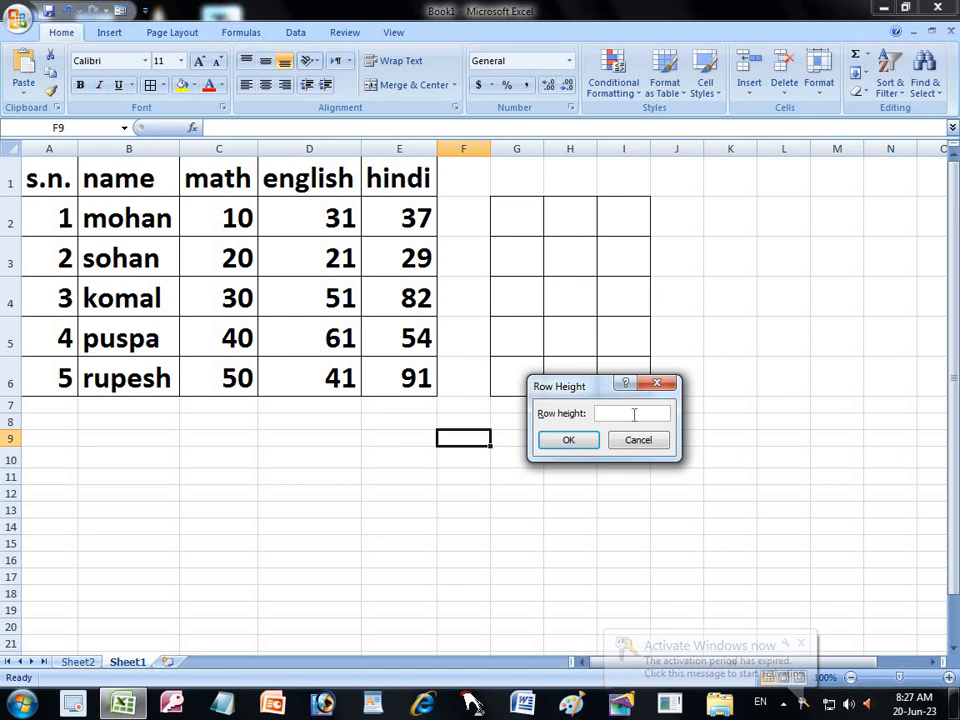
text(50)
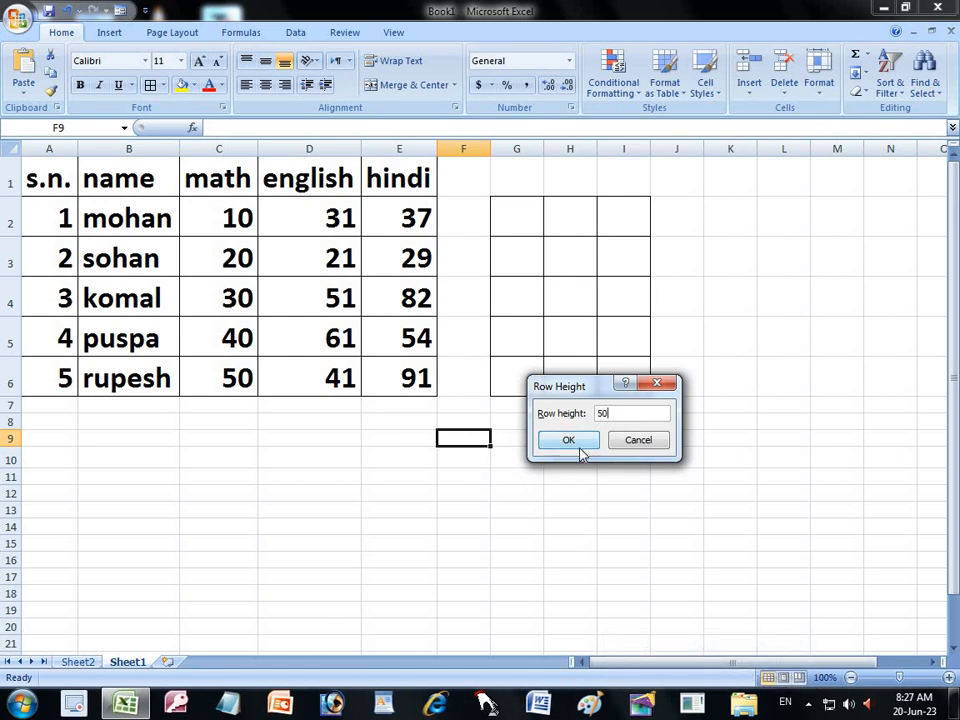
click(568, 440)
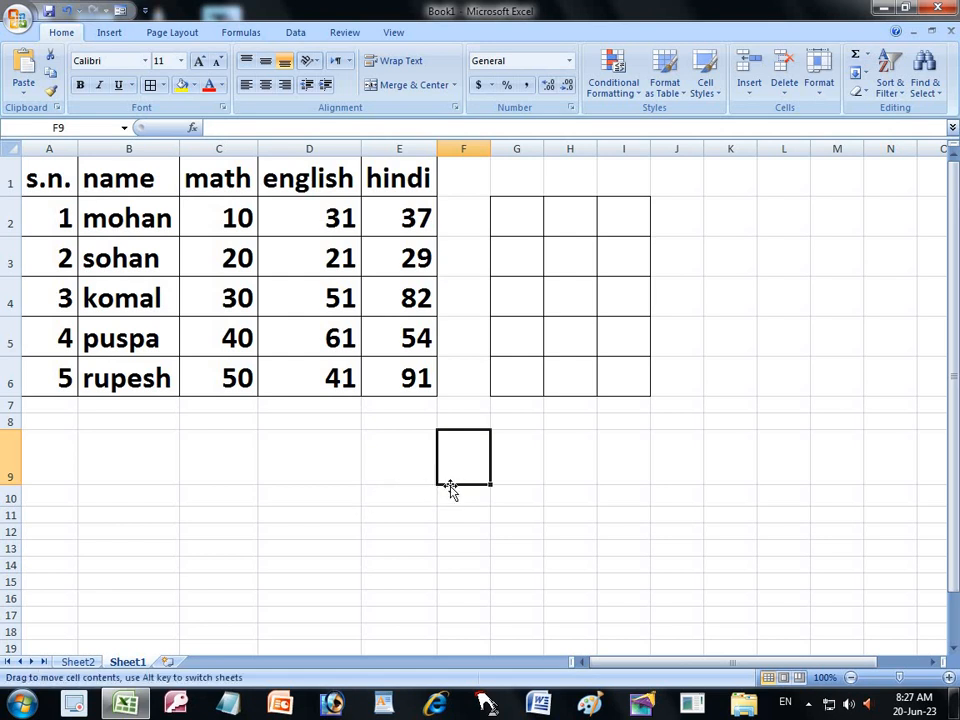
Make row 11 taller and the english column narrower freehand at their header borders, and undo both changes.
click(402, 502)
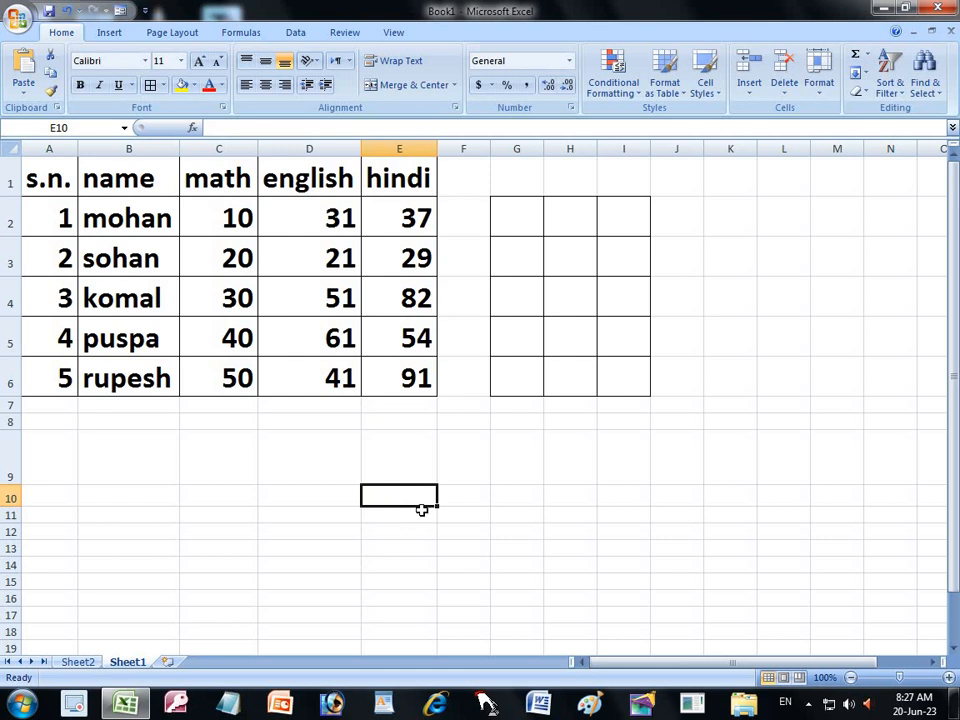
drag(438, 507, 444, 555)
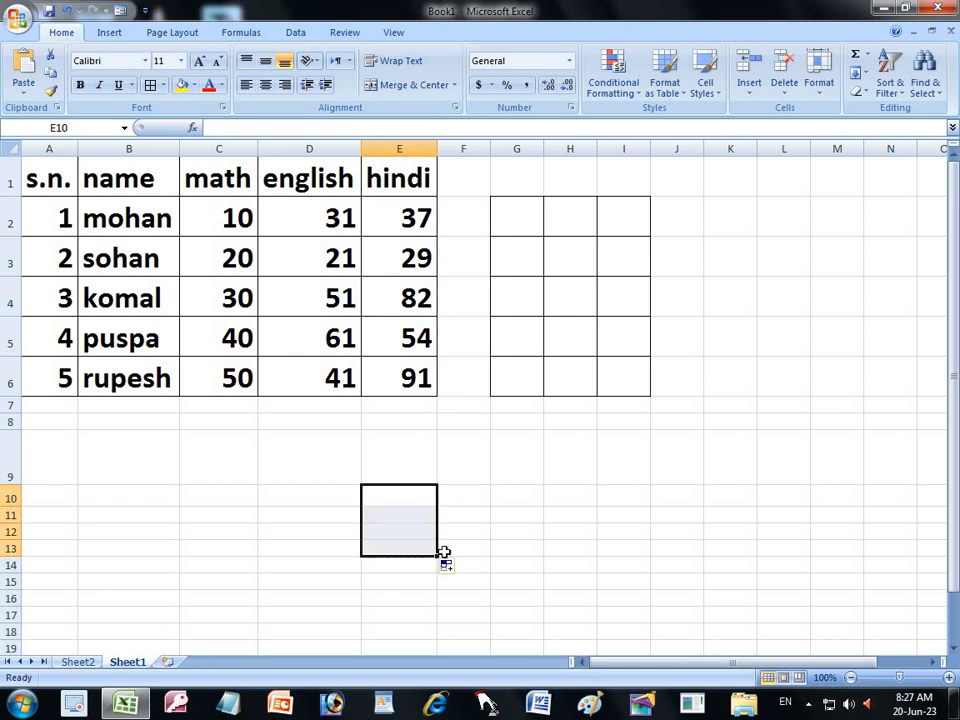
click(429, 510)
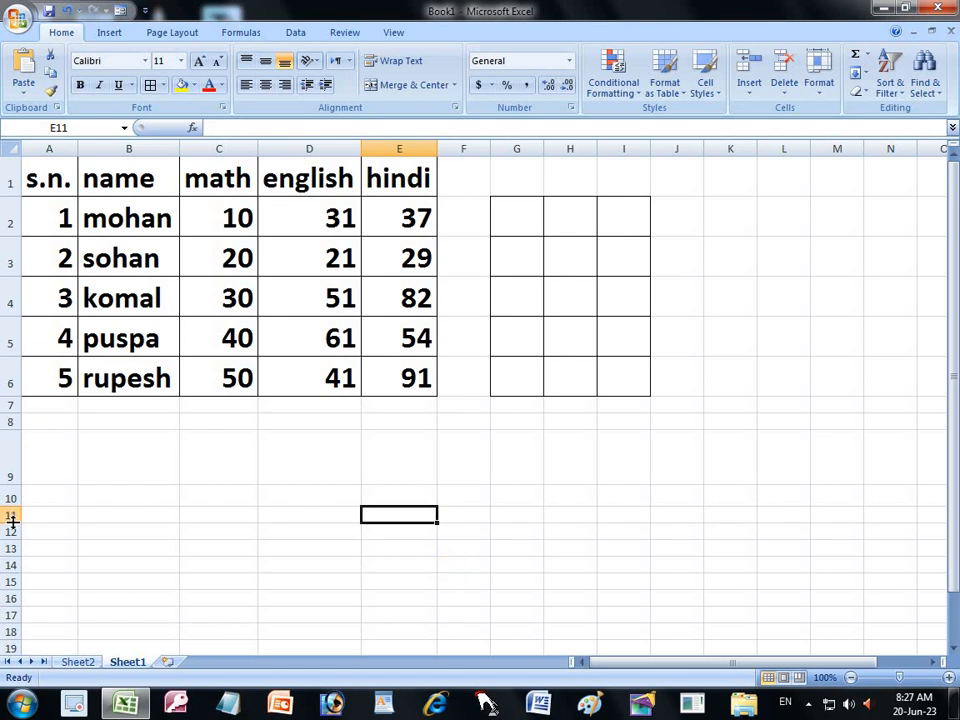
drag(12, 522, 9, 575)
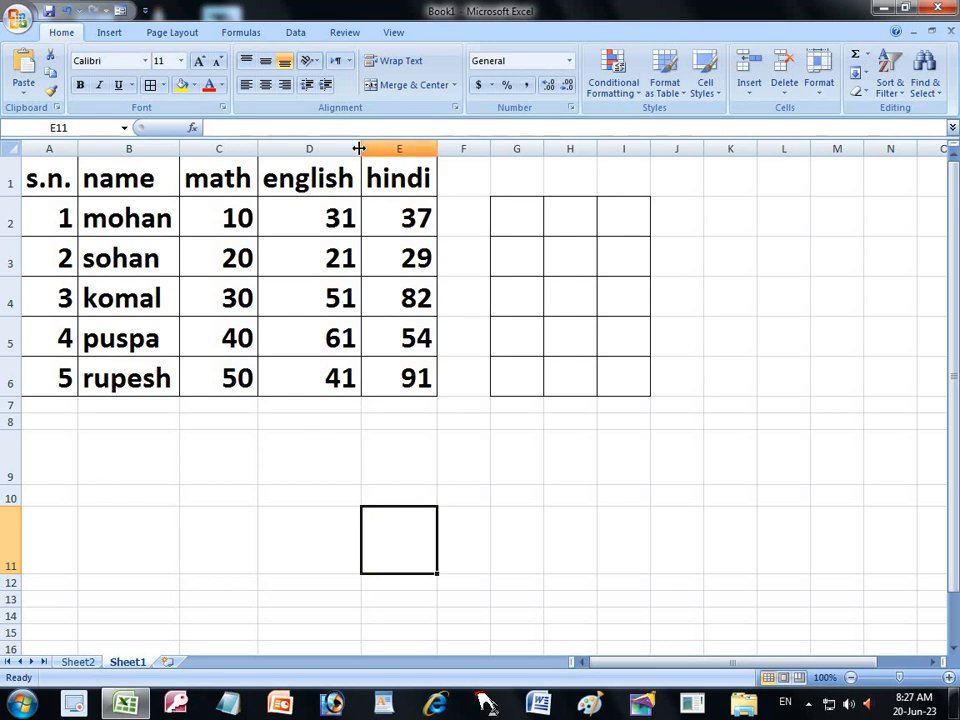
drag(358, 148, 290, 150)
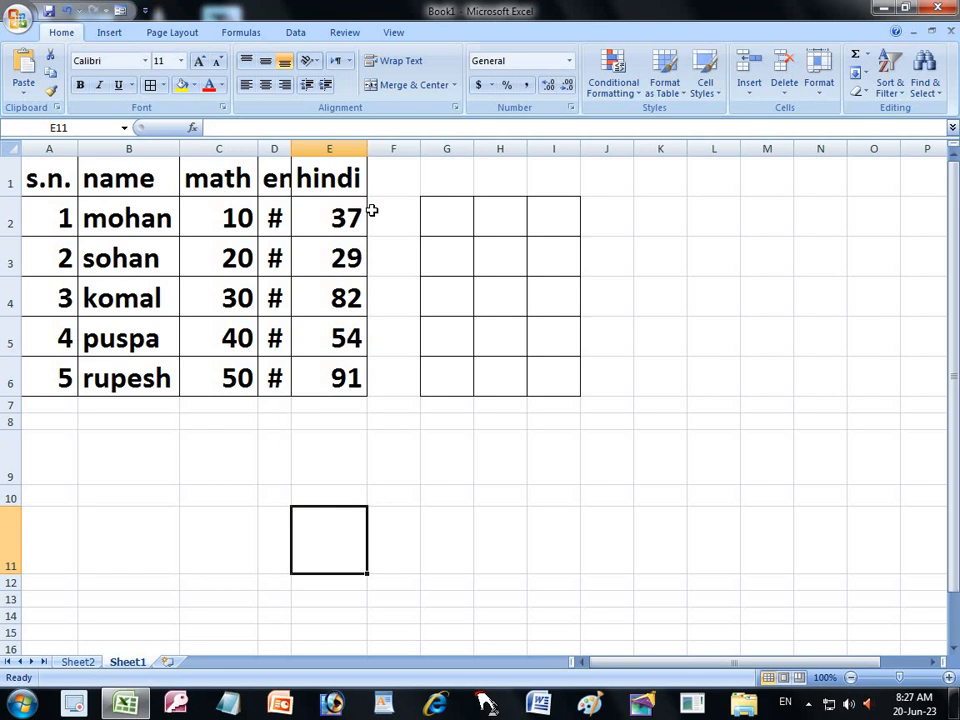
key(ctrl+z)
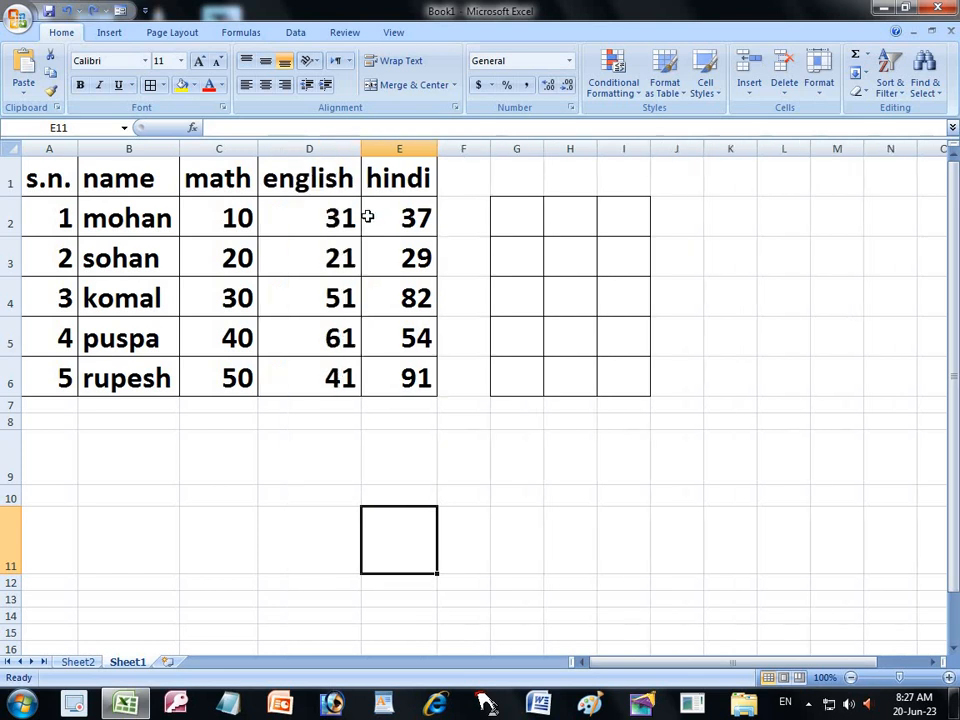
key(ctrl+z)
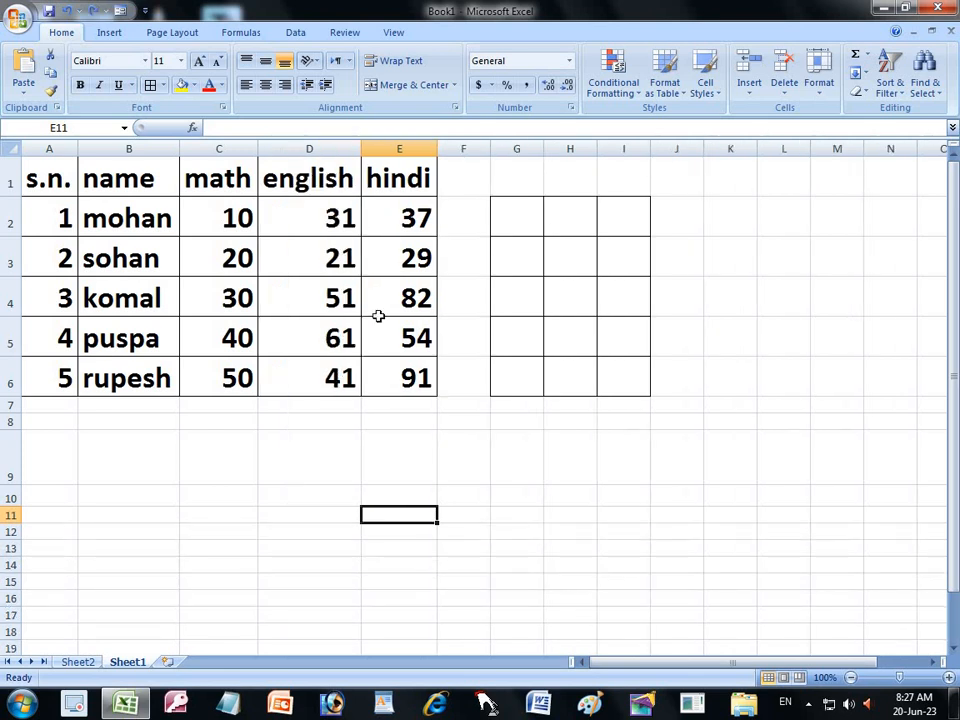
click(816, 88)
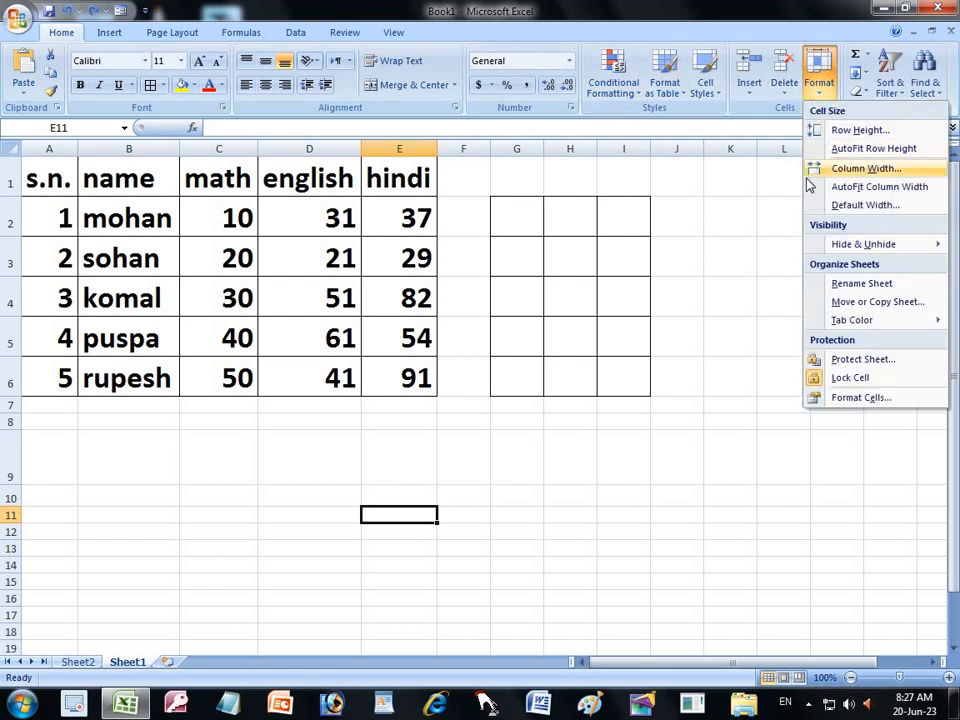
click(816, 98)
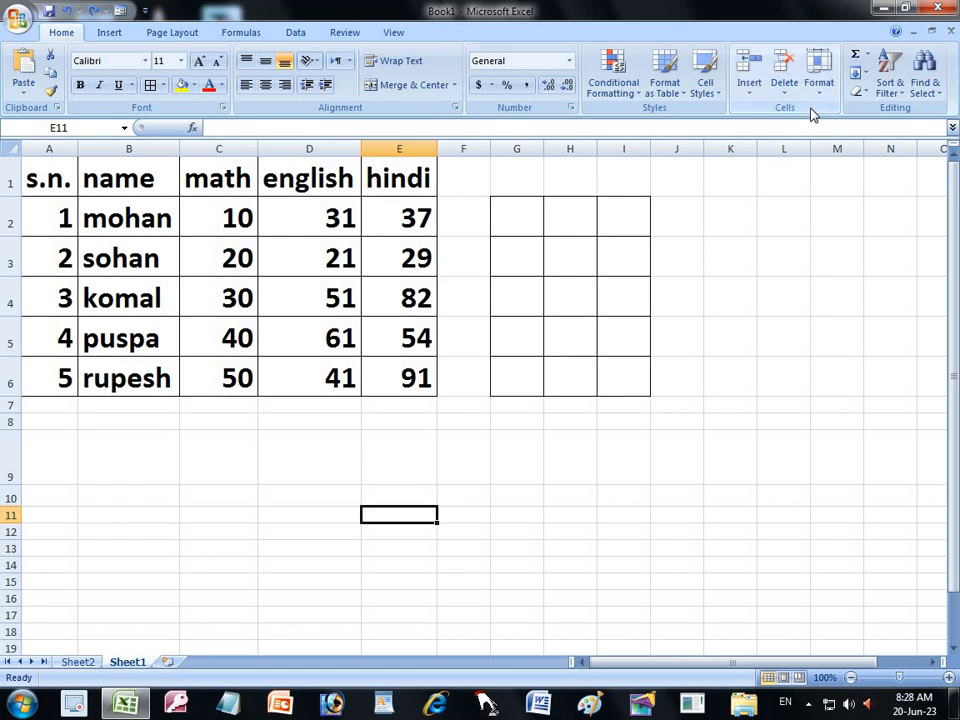
click(866, 56)
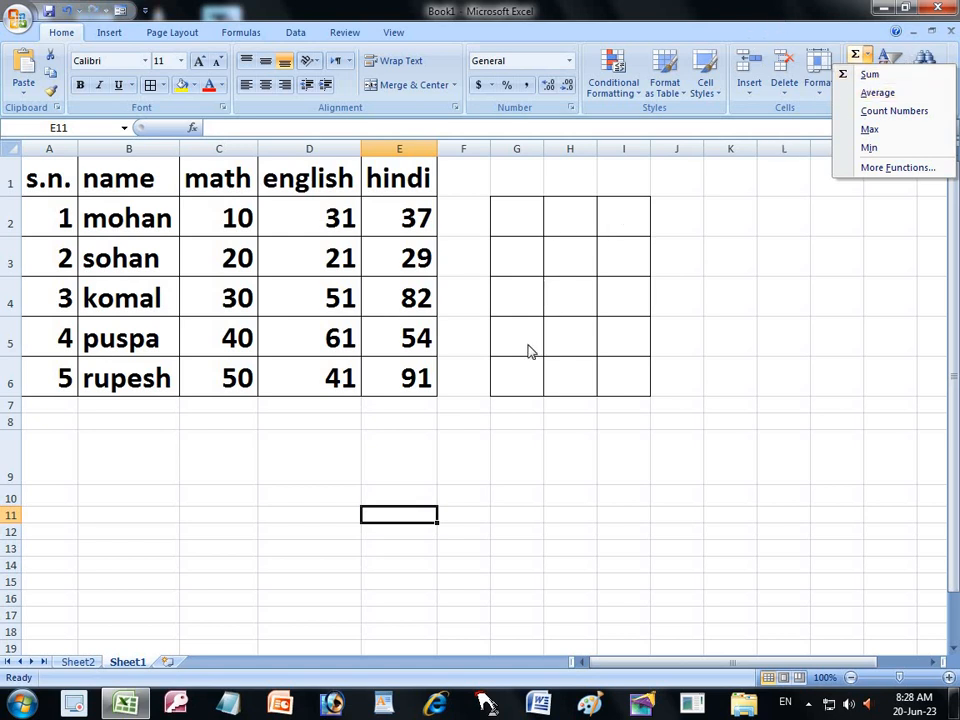
click(401, 406)
Enter the formula =sum(e2+e3+e4+e5+e6) in cell E7, below the hindi marks.
click(407, 403)
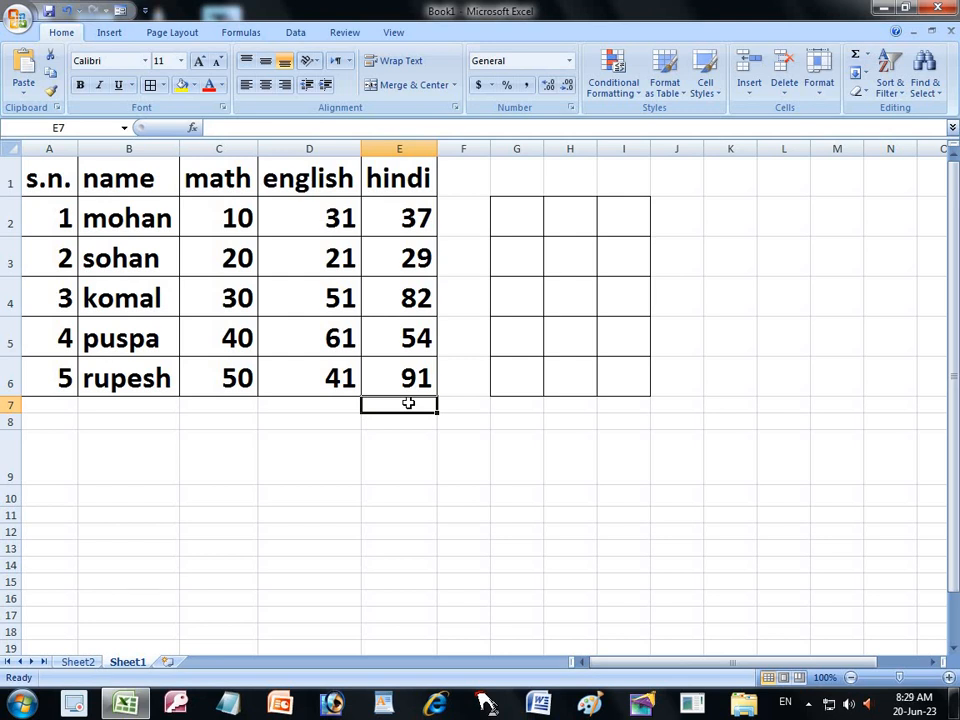
text(=)
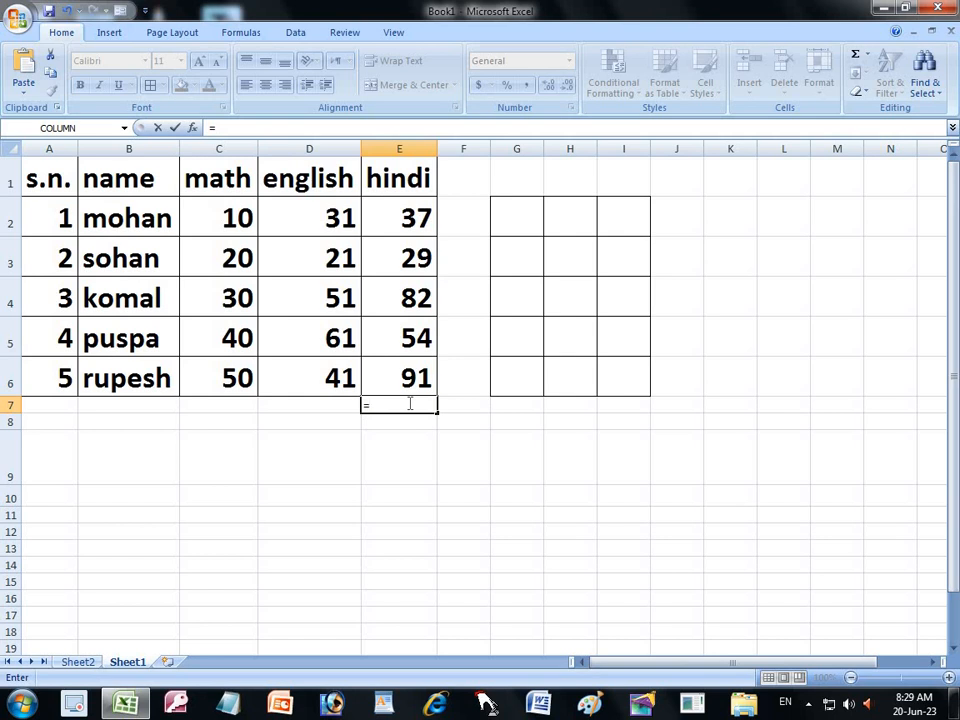
text(su)
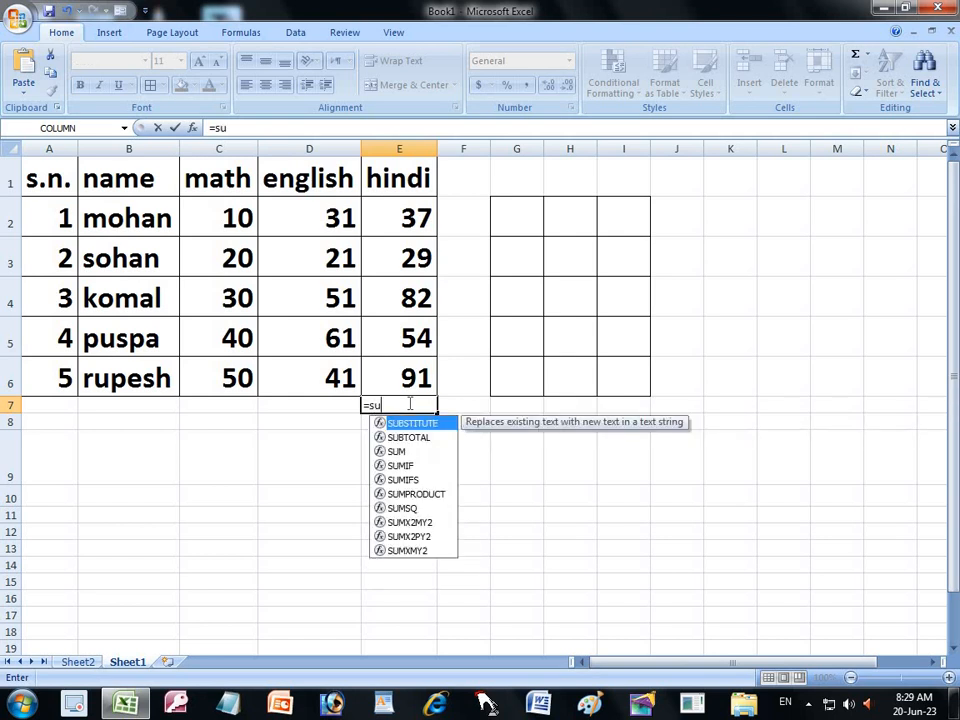
text(m)
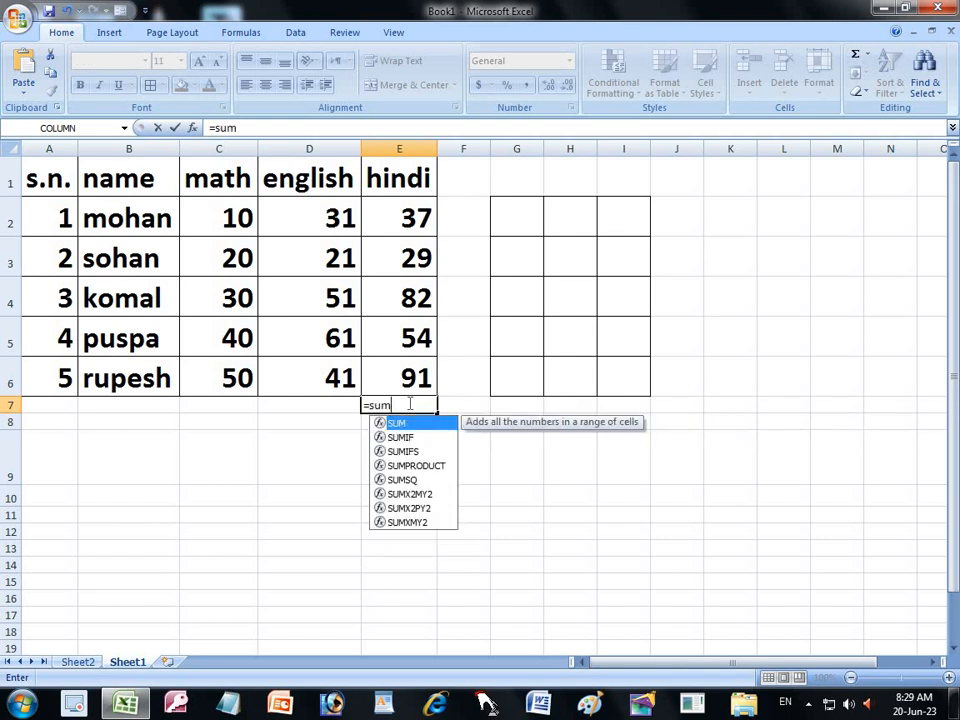
text(()
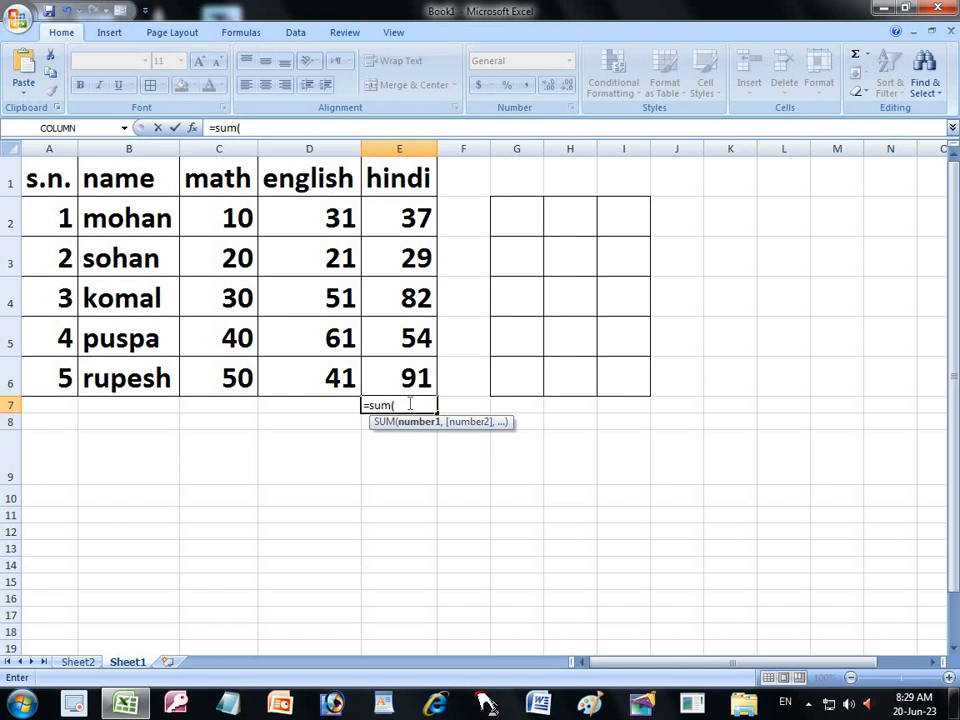
text(e)
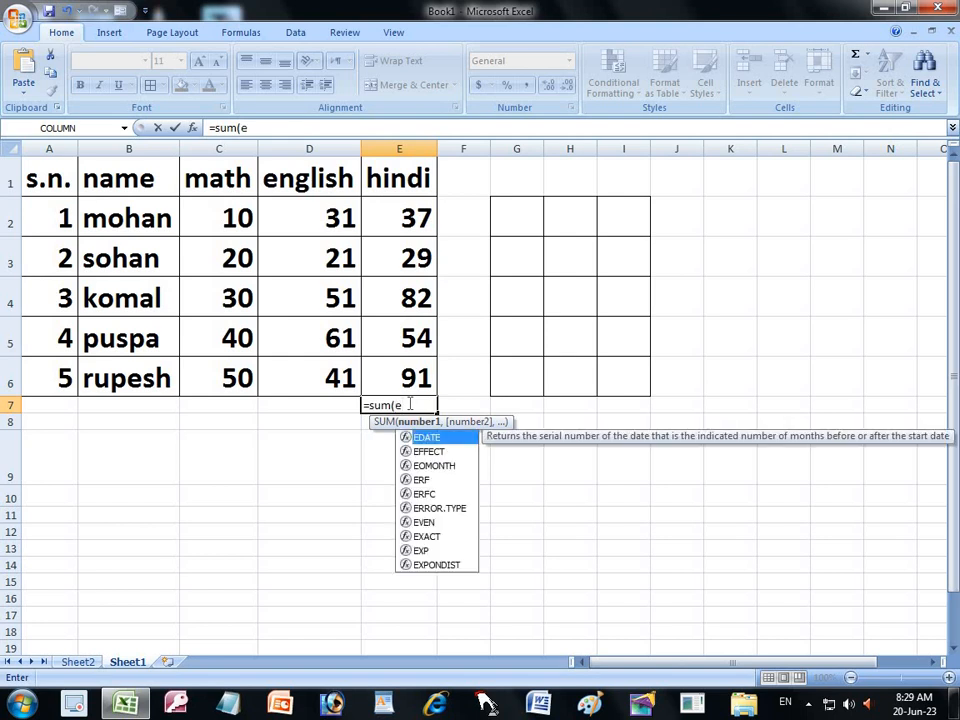
text(2)
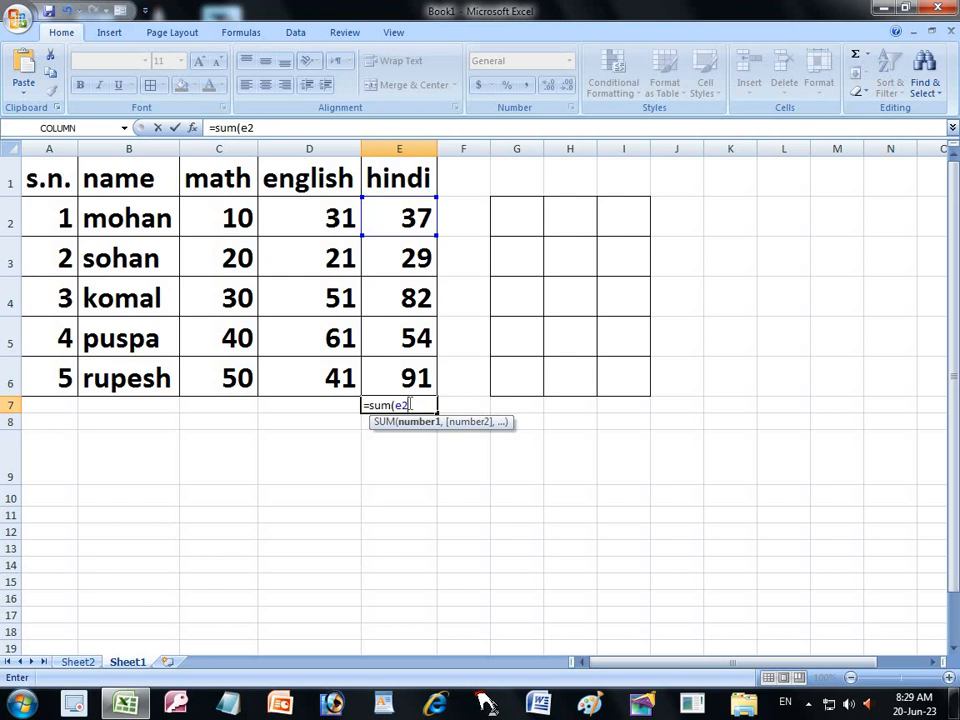
text(+)
text(e3)
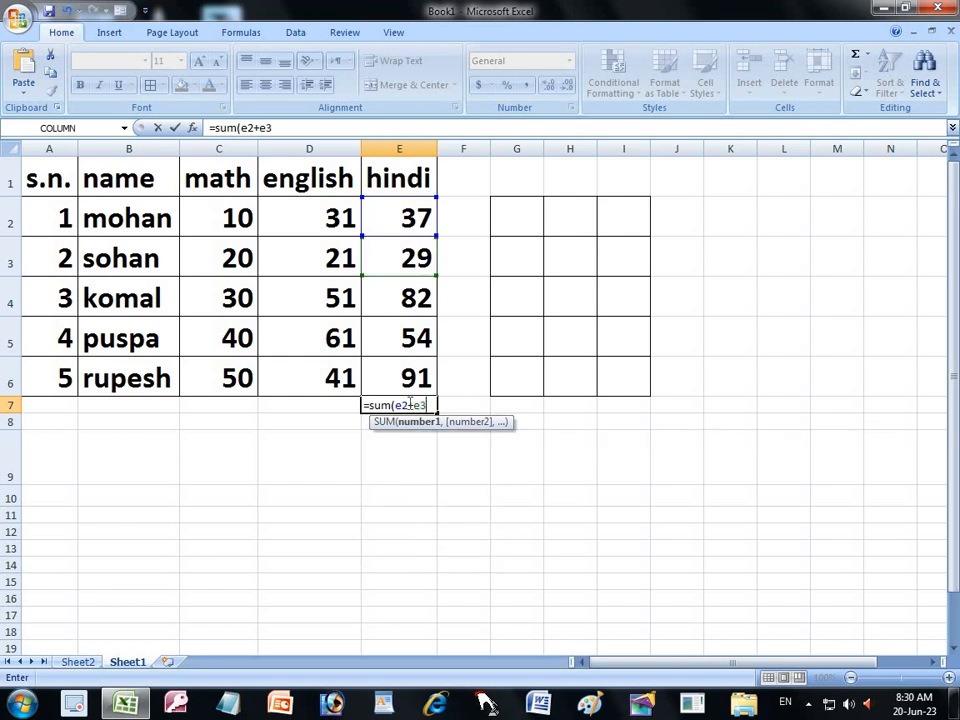
text(+e4)
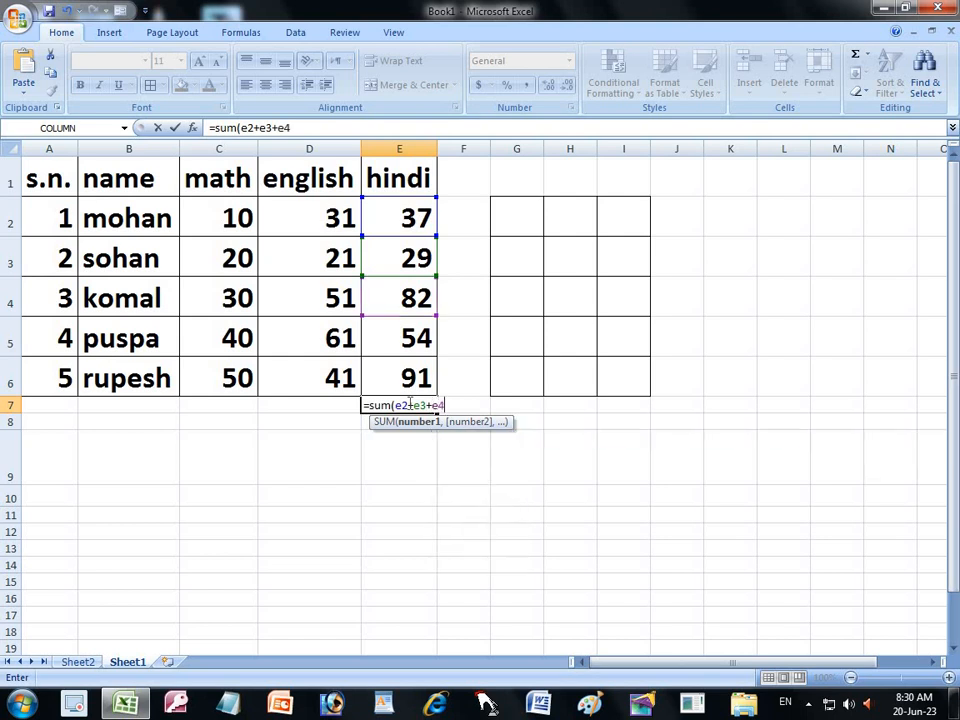
text(+e5+)
key(BackSpace)
text()))
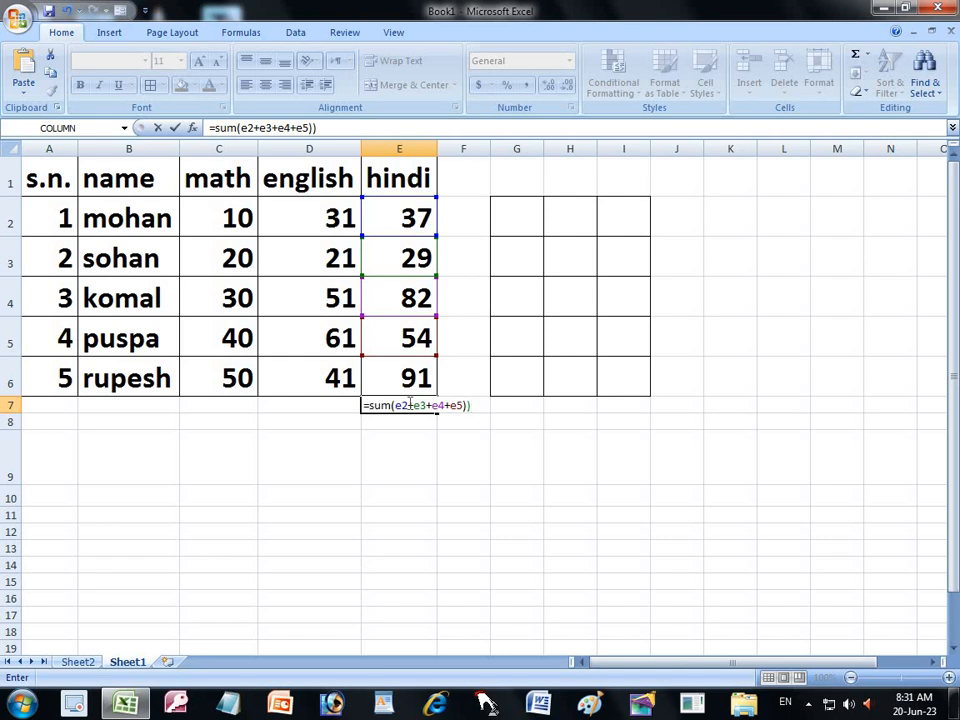
key(BackSpace)
key(BackSpace)
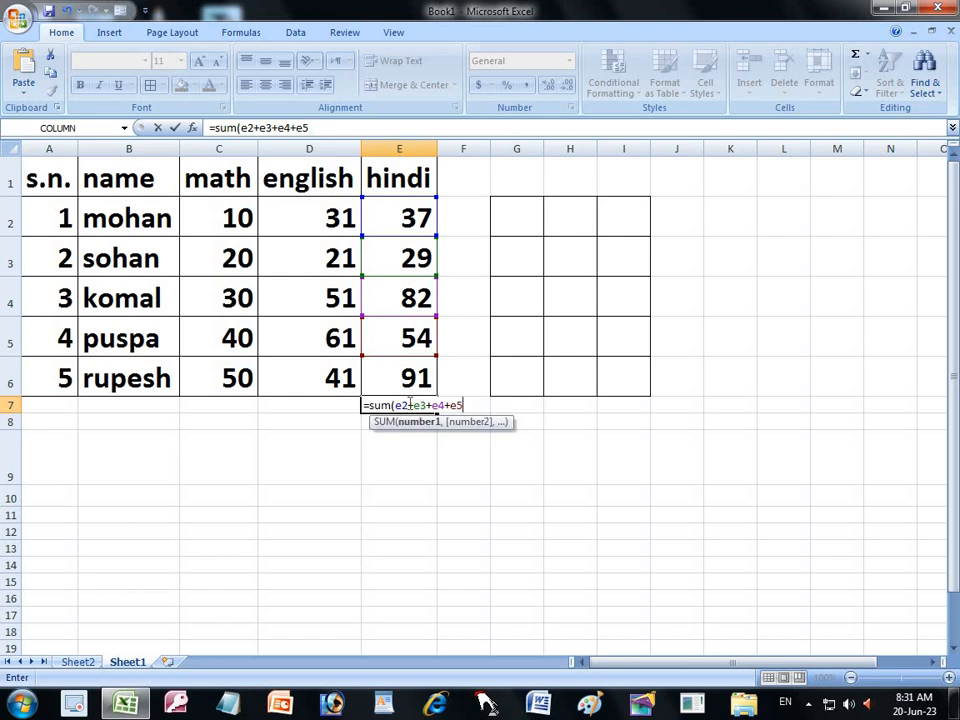
text(+e6)
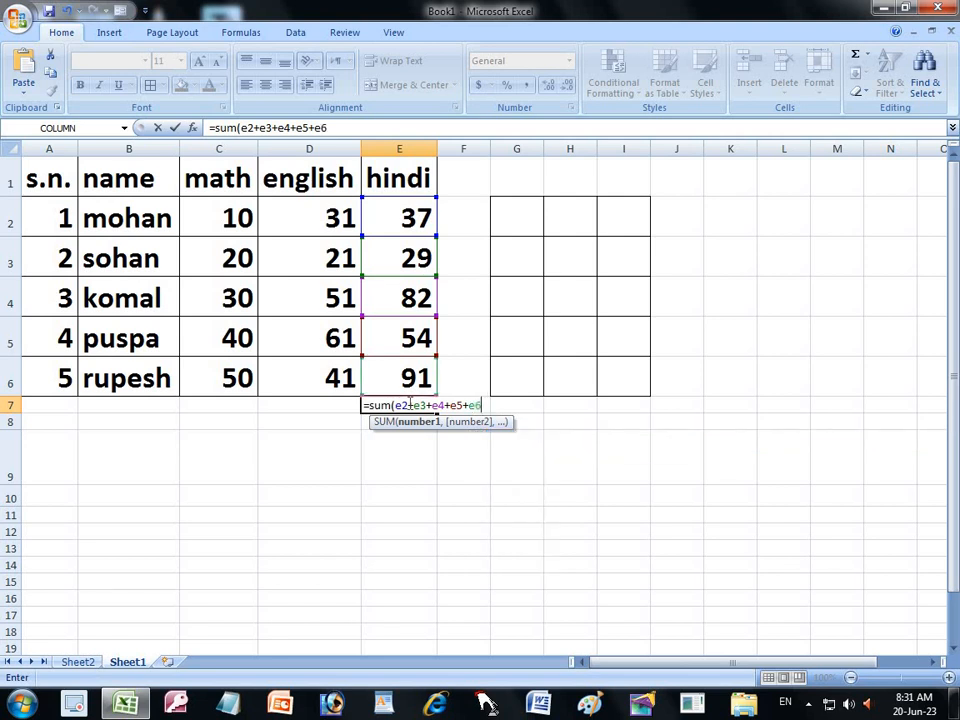
text())
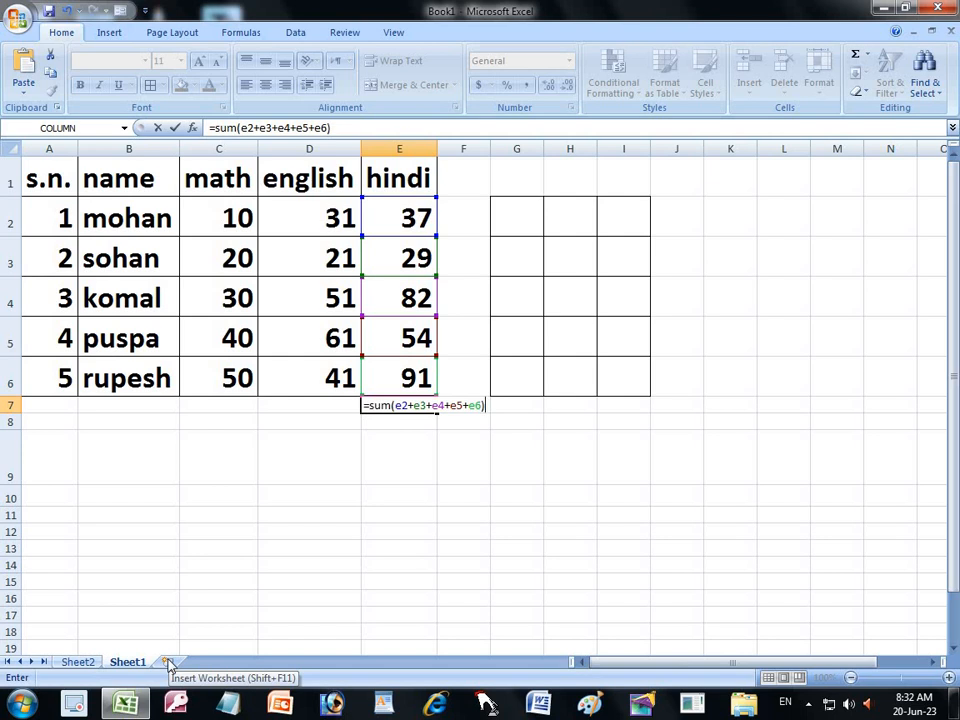
Switch to Sheet2 and insert three new blank worksheets after Sheet1.
click(78, 662)
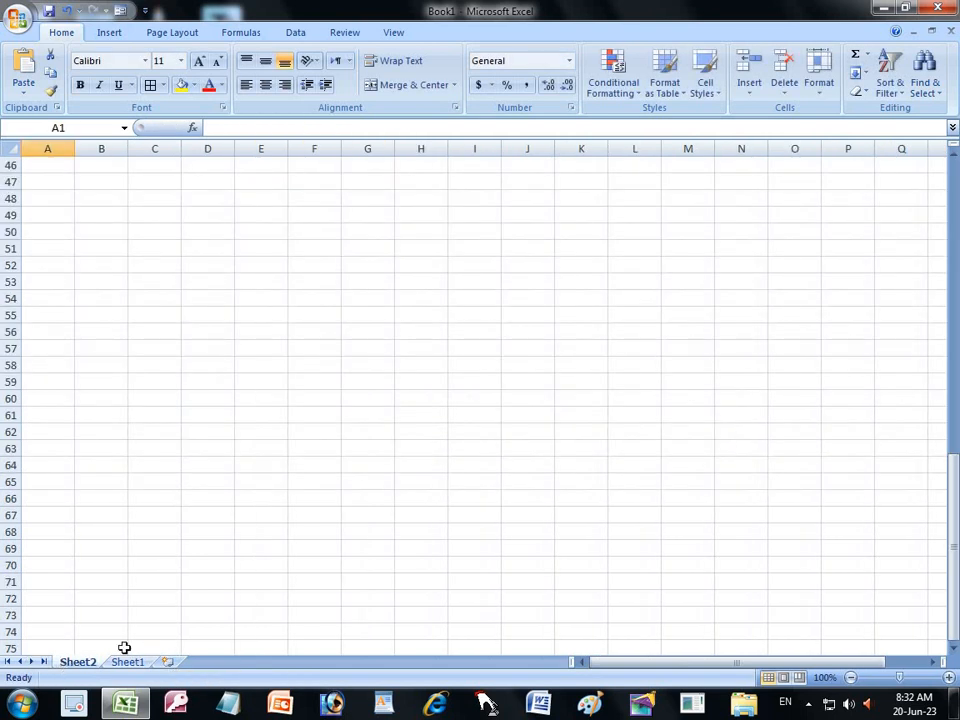
click(168, 663)
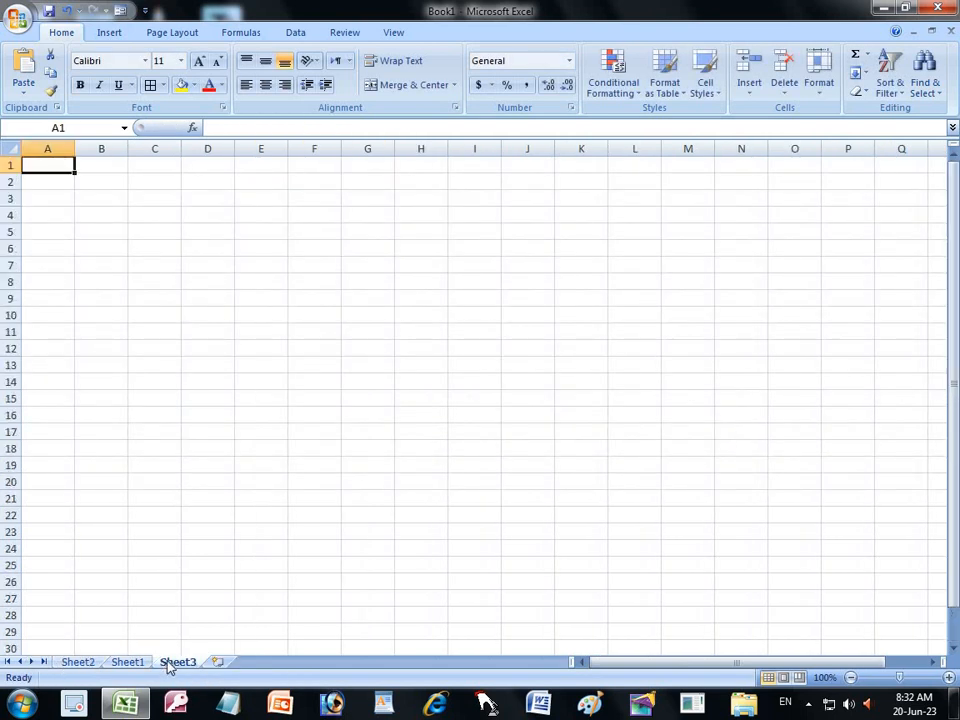
click(219, 665)
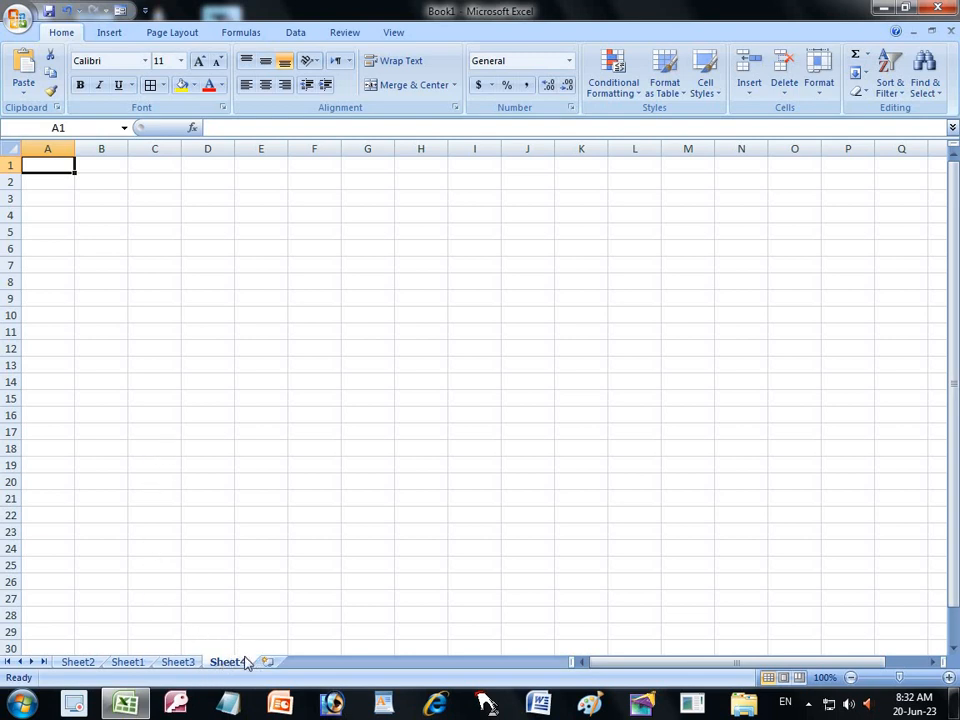
click(265, 664)
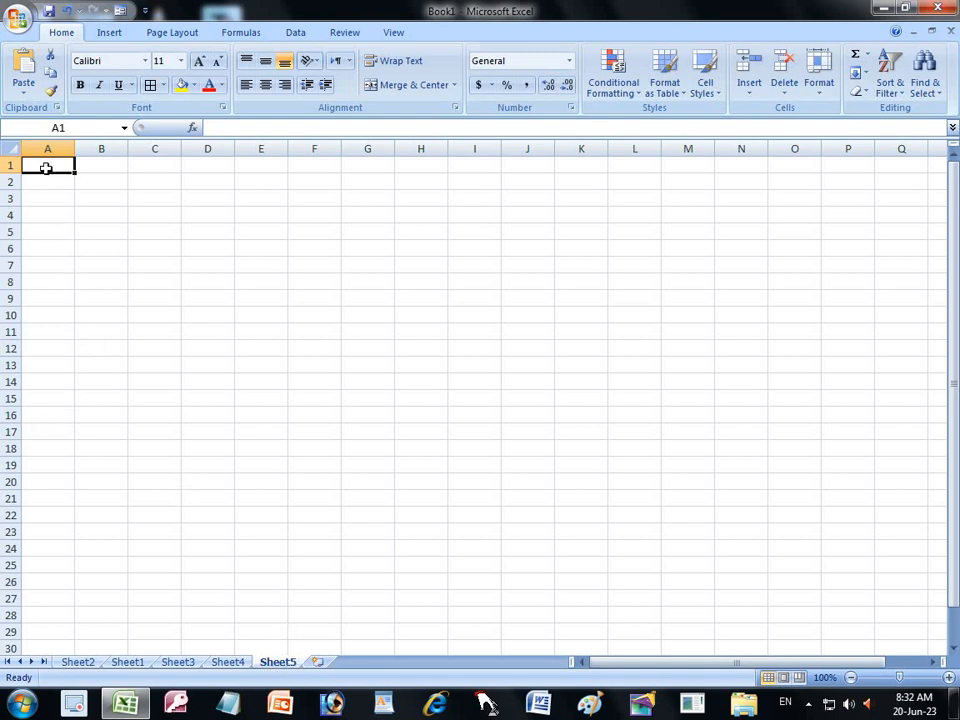
Apply All Borders to the range A1:D9 on the last new worksheet.
drag(46, 168, 219, 290)
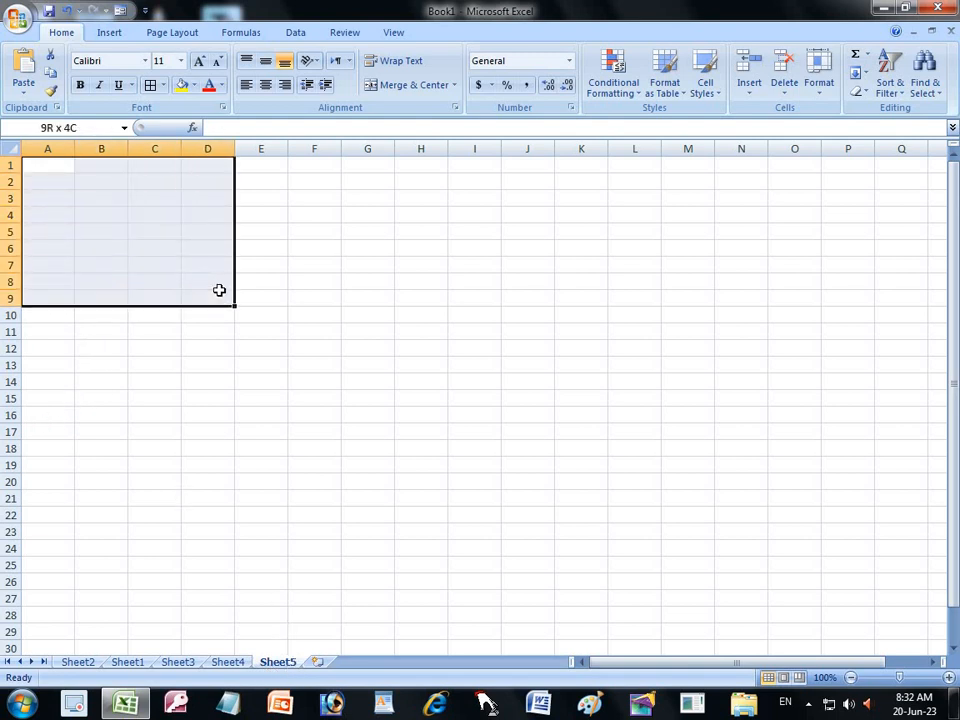
click(165, 87)
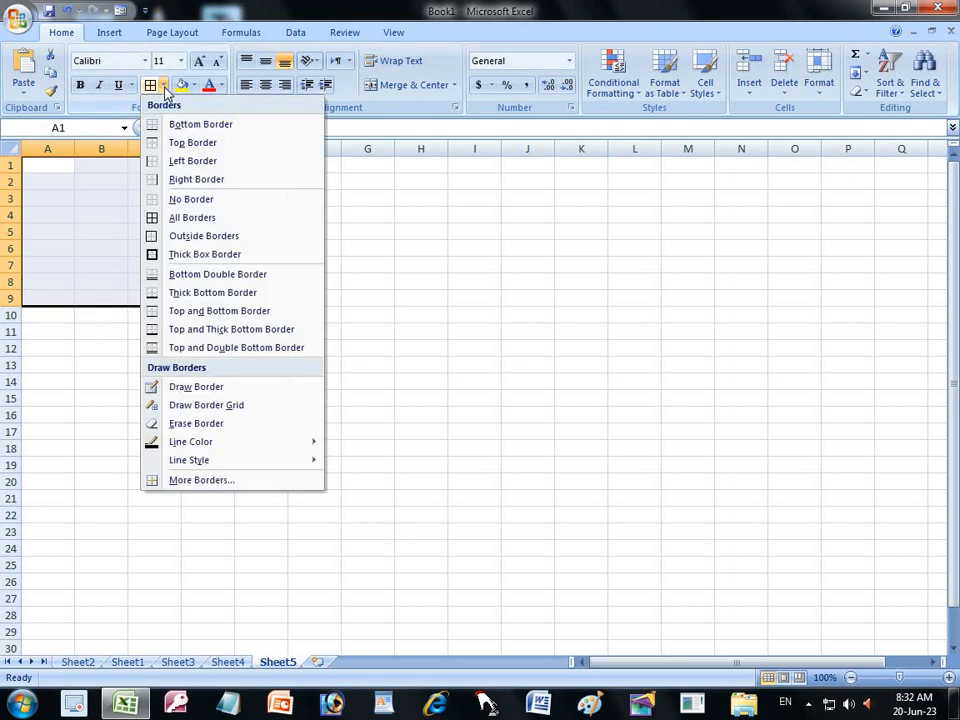
click(184, 217)
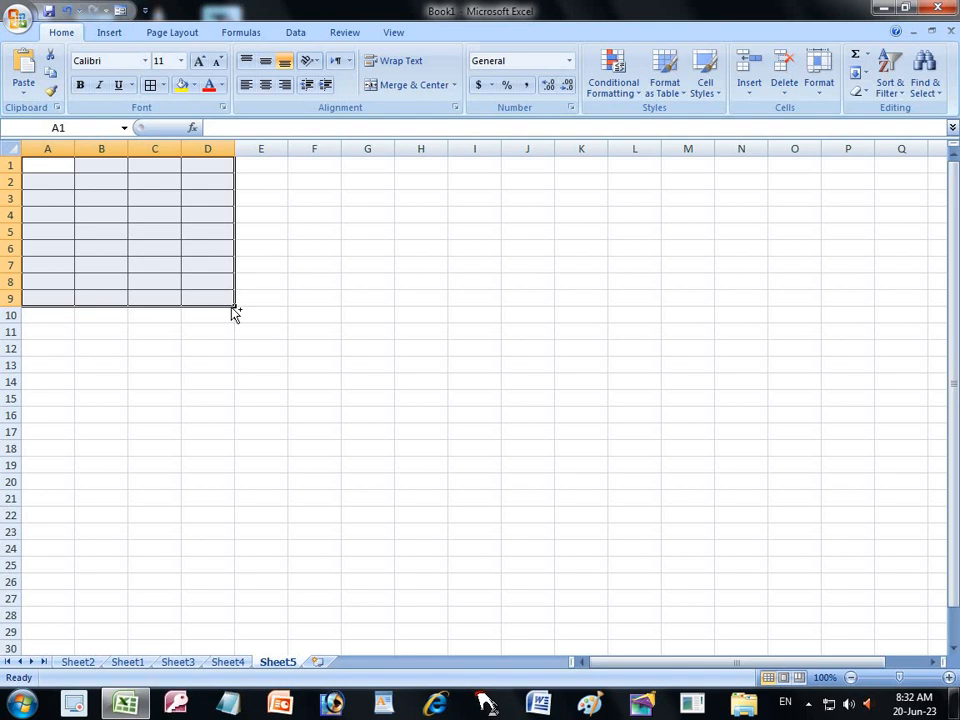
Enlarge the rows of the bordered grid A1:D9 by stepping its font size up to 36.
key(ctrl+period)
key(ctrl+period)
key(ctrl+period)
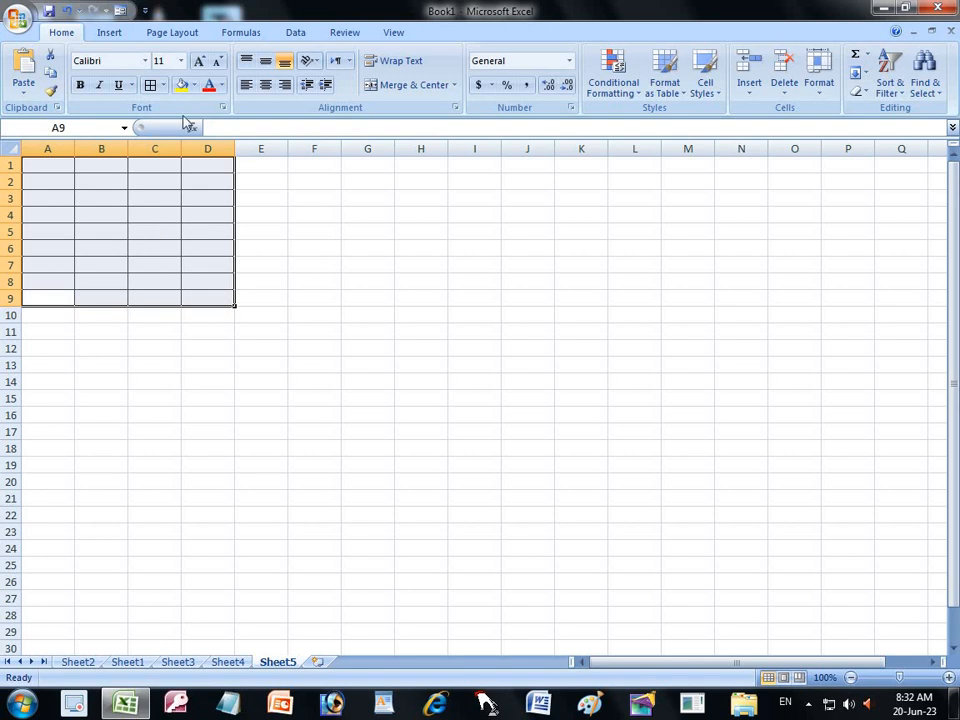
click(199, 62)
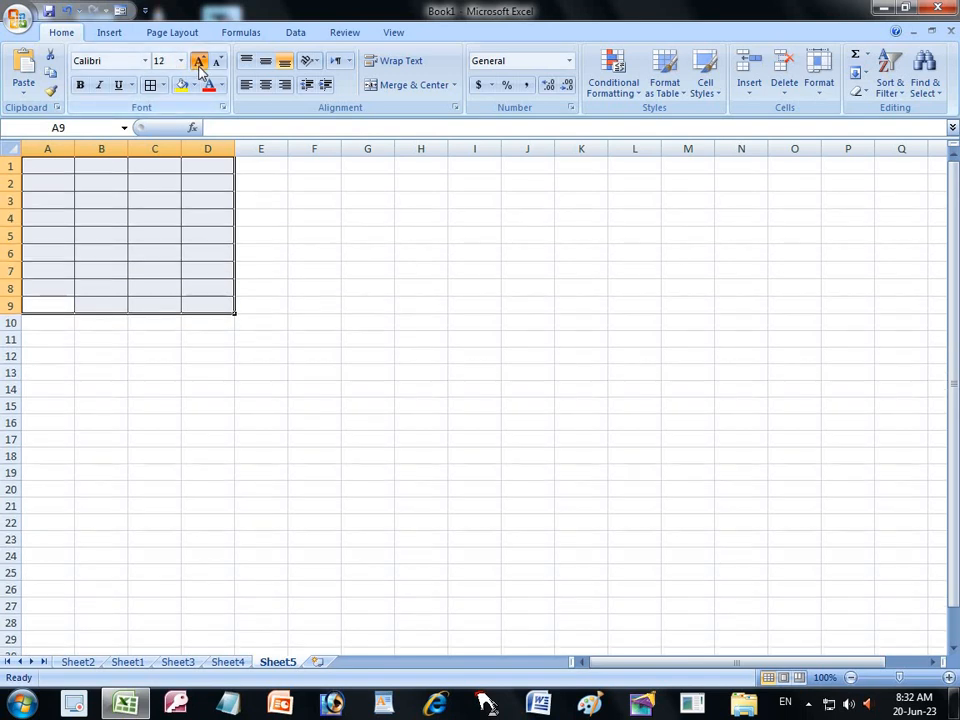
click(199, 62)
click(199, 62)
click(199, 62)
click(199, 62)
click(199, 62)
click(199, 62)
click(199, 62)
click(199, 62)
click(199, 62)
click(199, 62)
click(199, 62)
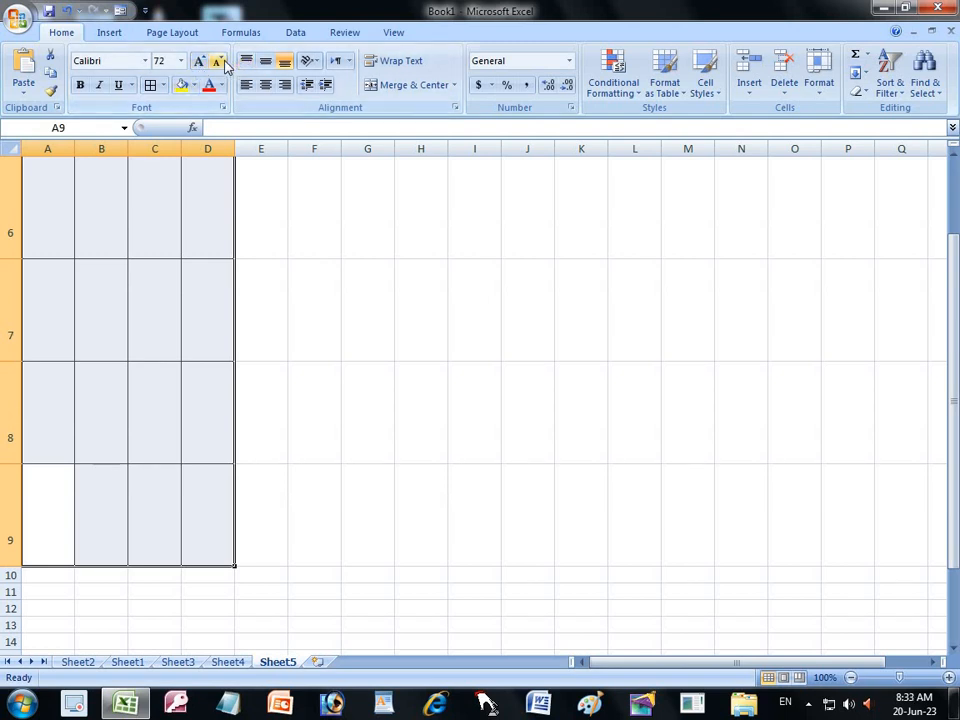
click(217, 61)
click(217, 61)
click(217, 61)
click(217, 61)
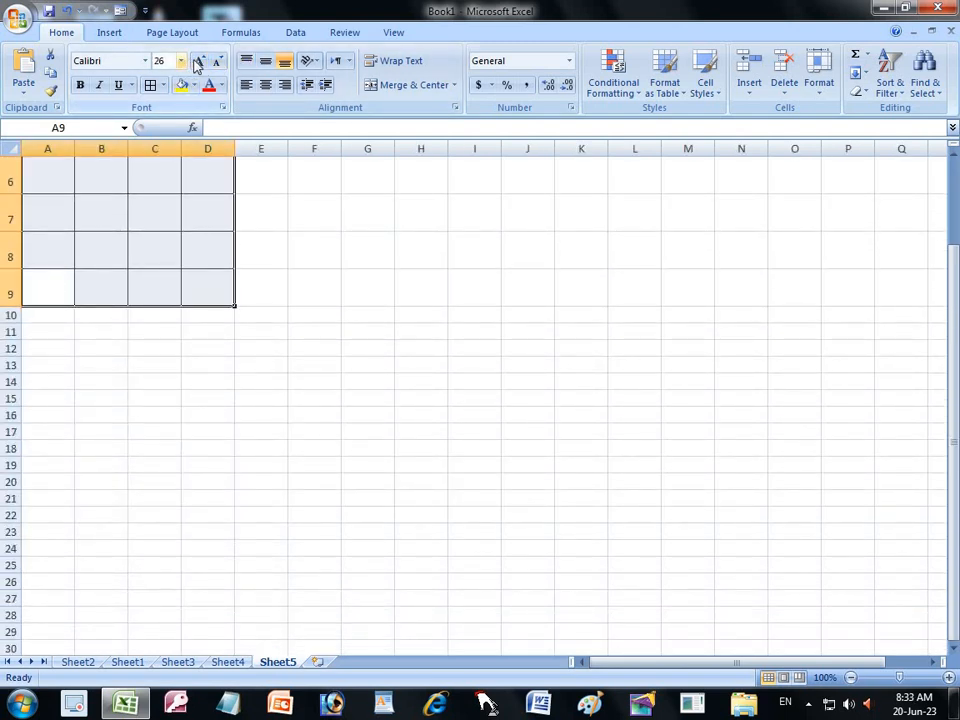
click(199, 62)
click(199, 62)
click(72, 164)
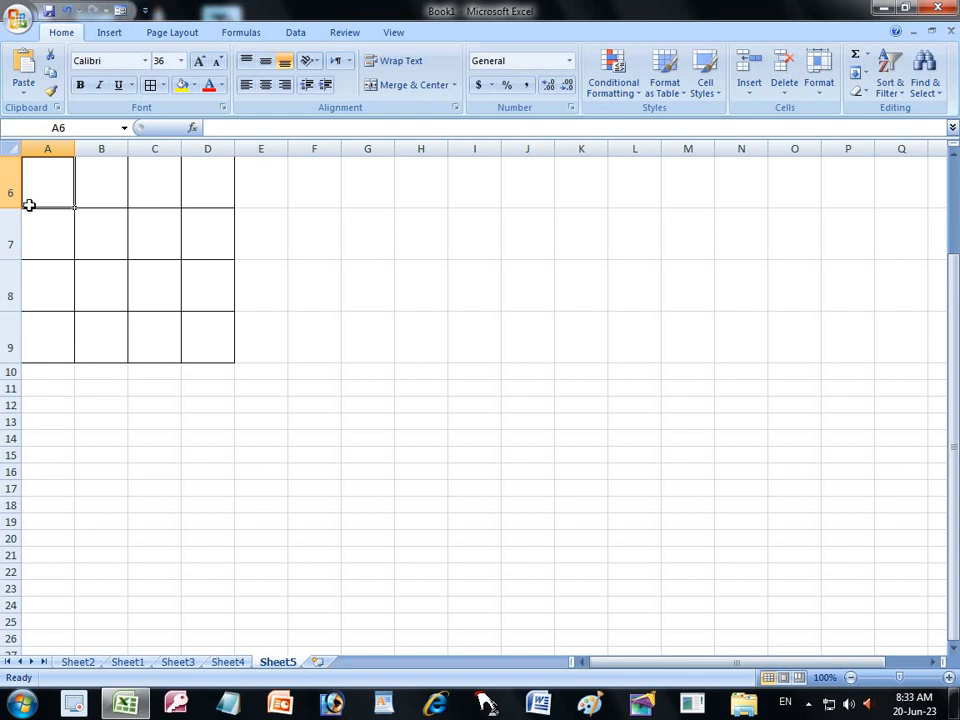
scroll(29, 205, up, 2)
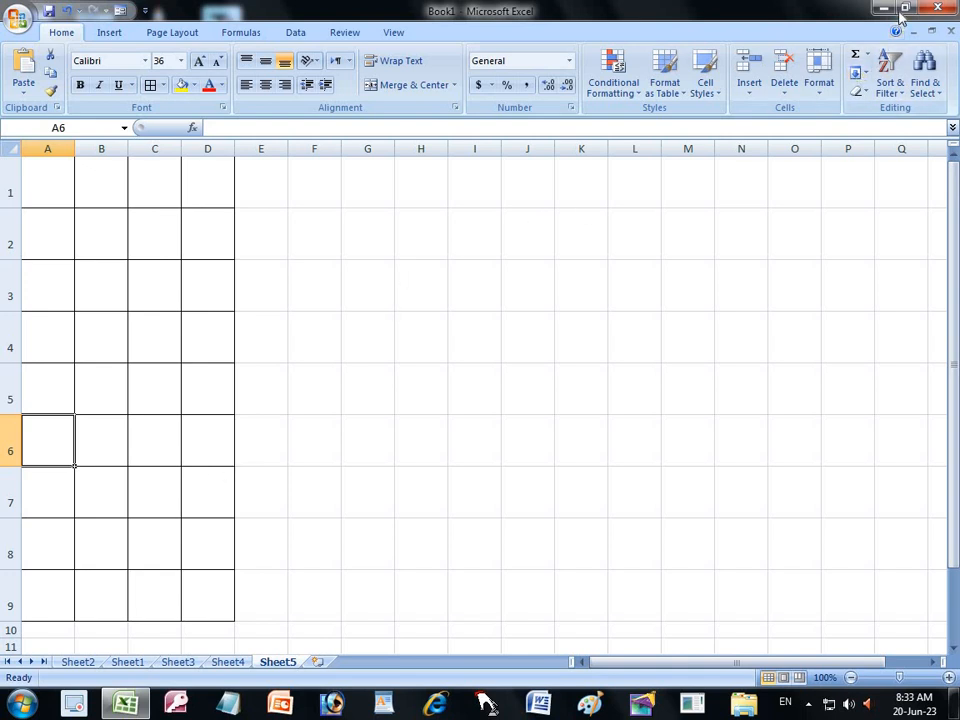
Restore the workbook window to a smaller size, move it off the desktop icons, and return to the marks table on Sheet1.
click(905, 8)
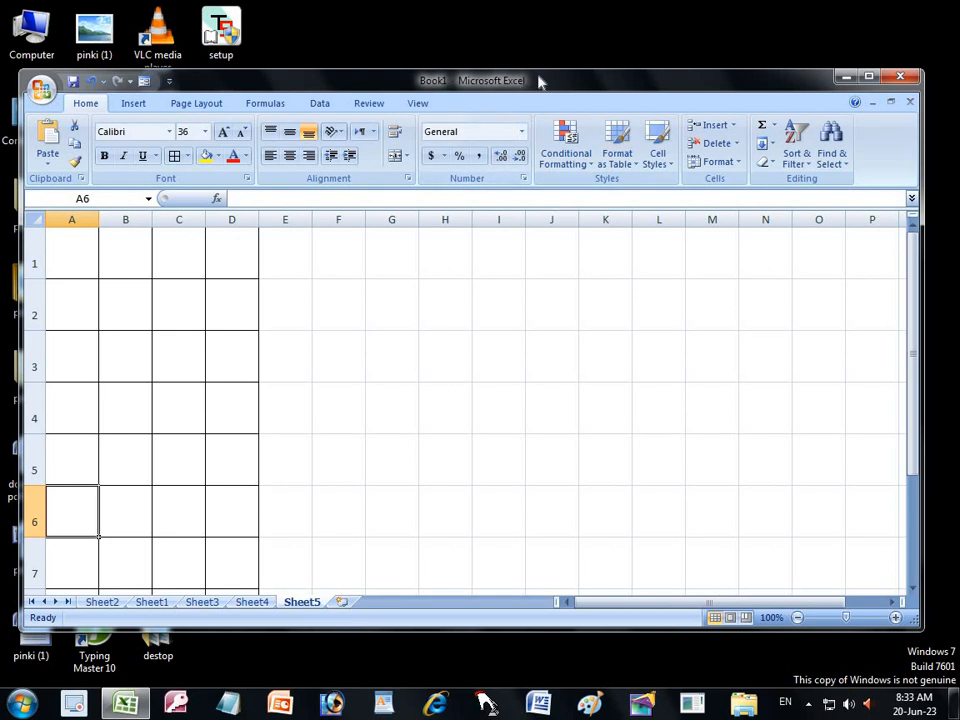
drag(525, 88, 708, 69)
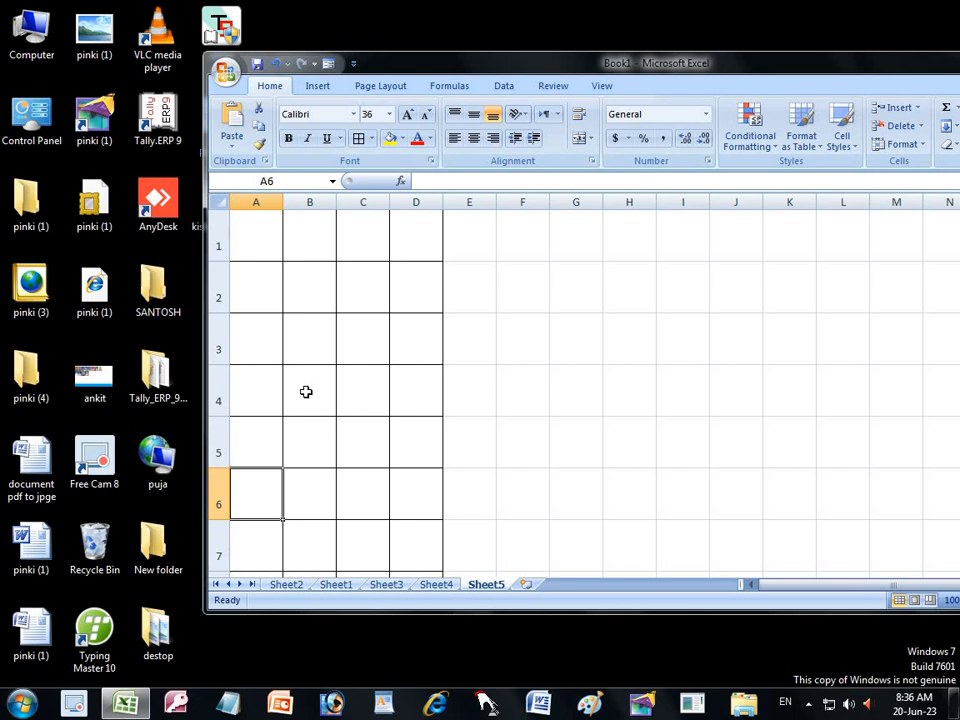
click(313, 586)
scroll(372, 463, up, 15)
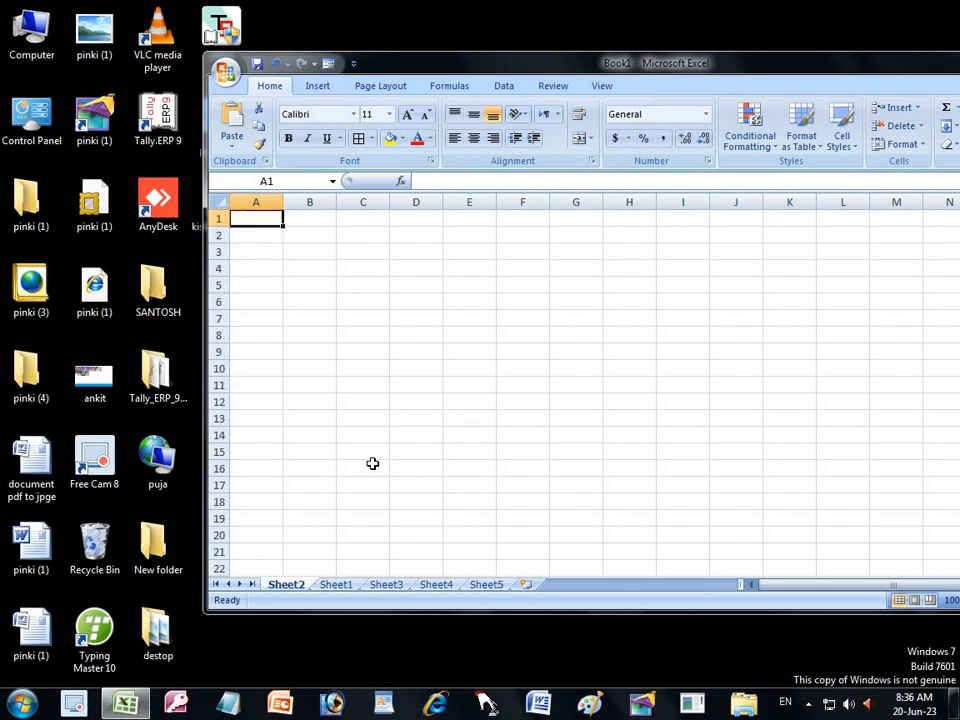
click(345, 587)
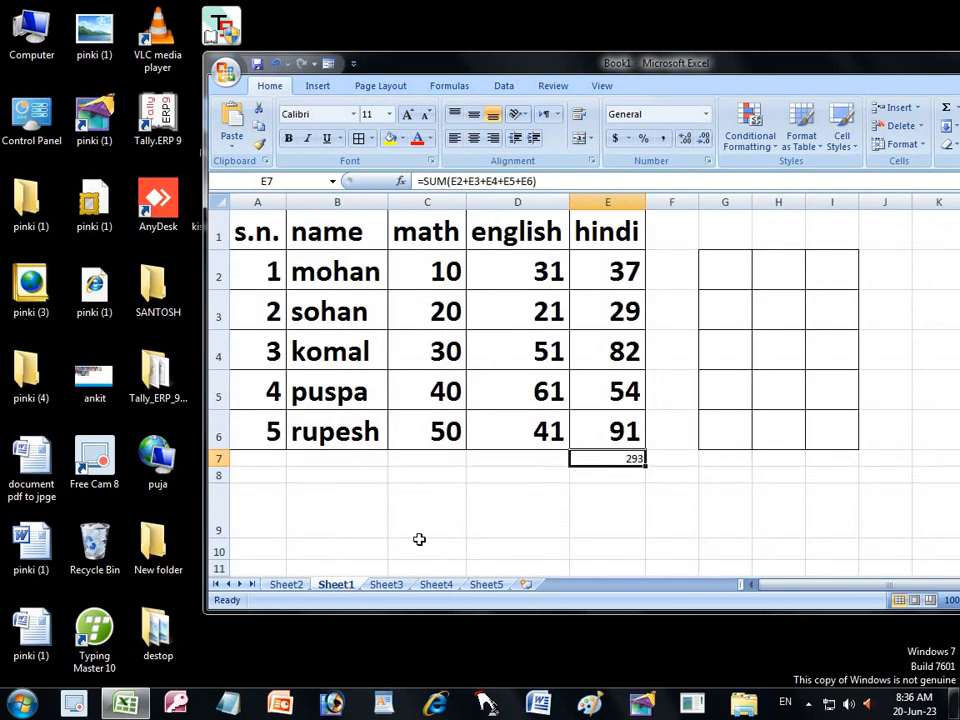
Edit the hindi total formula in cell E7 to =SUM(E2+E2+G9E4+E5+E6).
double_click(635, 459)
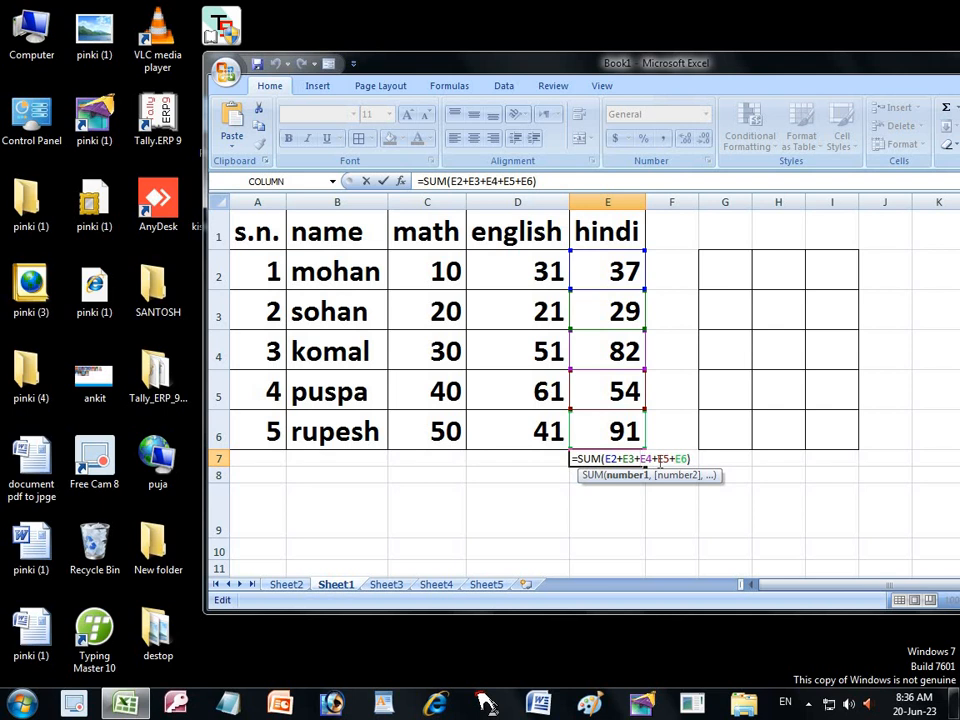
click(716, 458)
click(703, 504)
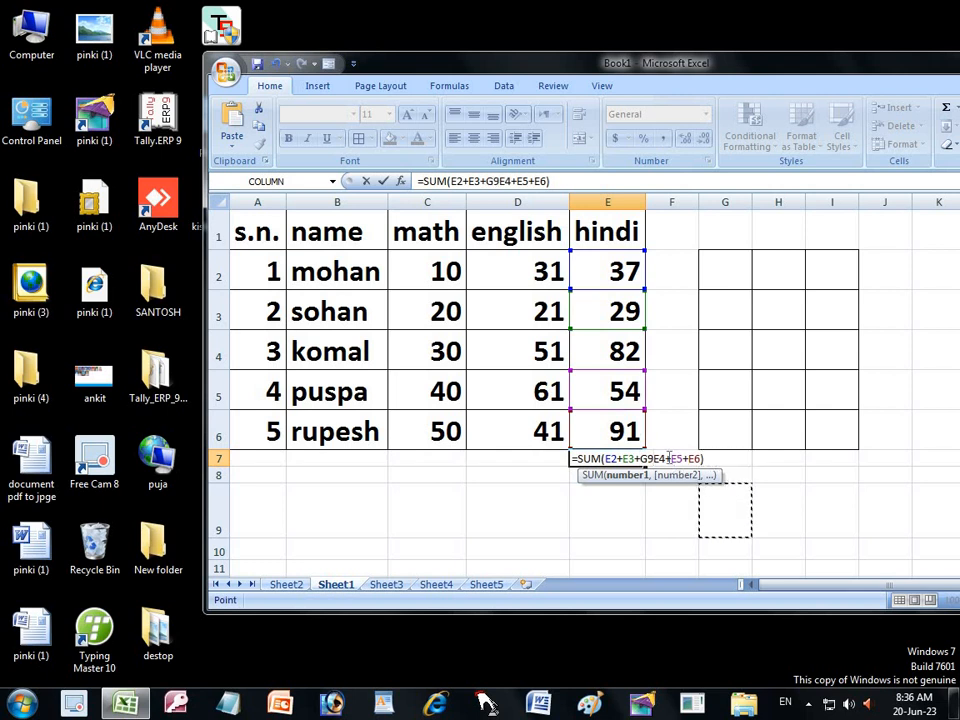
double_click(650, 458)
double_click(627, 458)
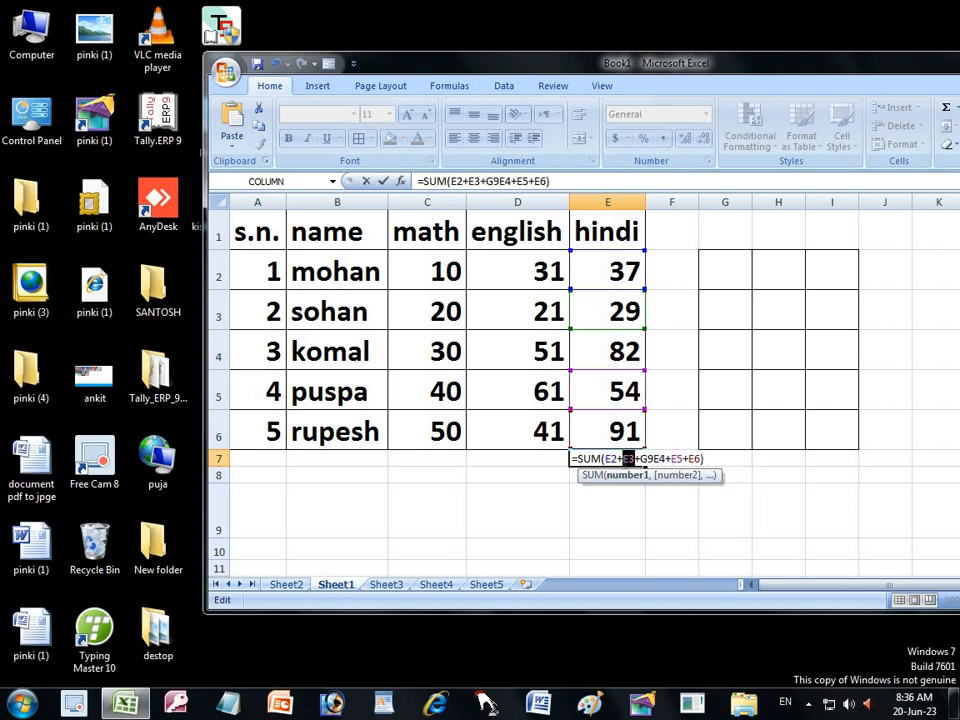
click(617, 266)
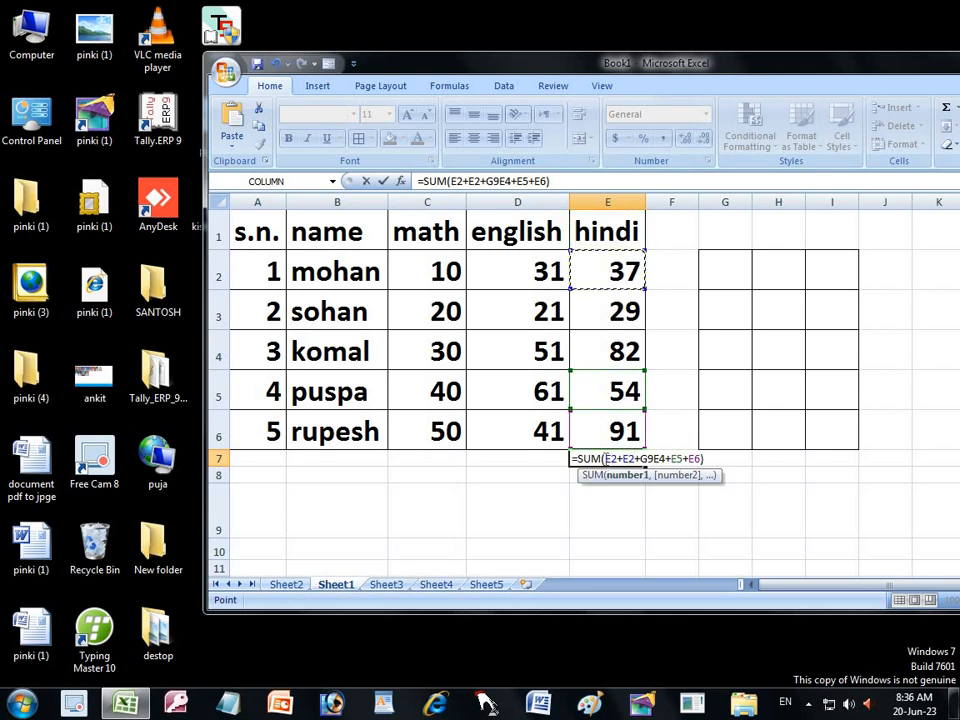
click(605, 458)
key(Return)
click(613, 456)
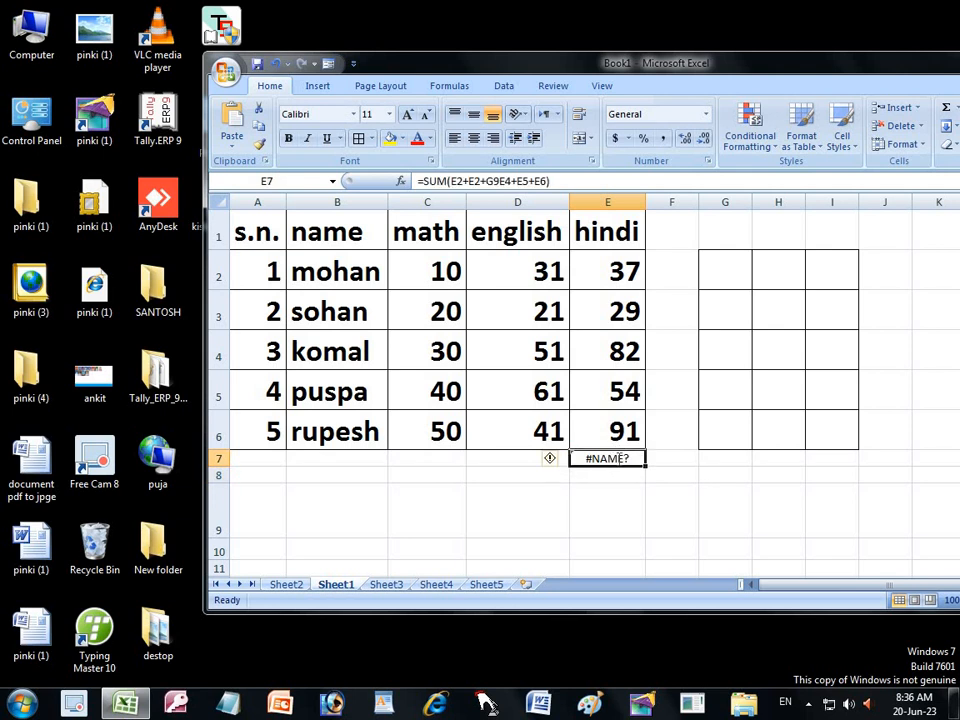
Correct the hindi total formula in cell E7 to =SUM(E2+E3+E4+E5+E6).
double_click(610, 458)
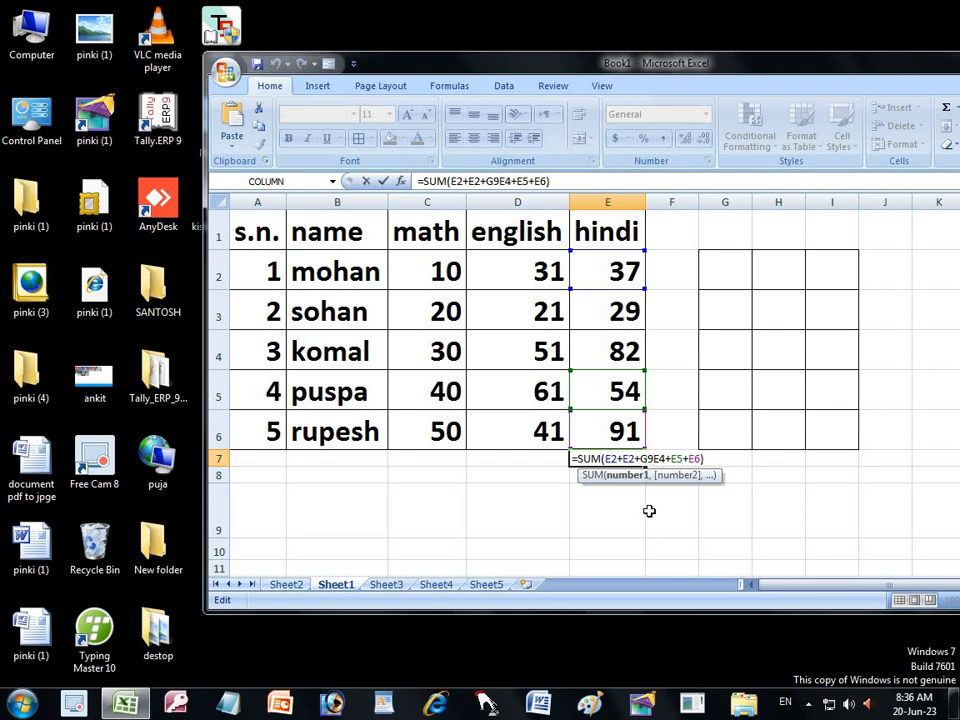
key(BackSpace)
key(BackSpace)
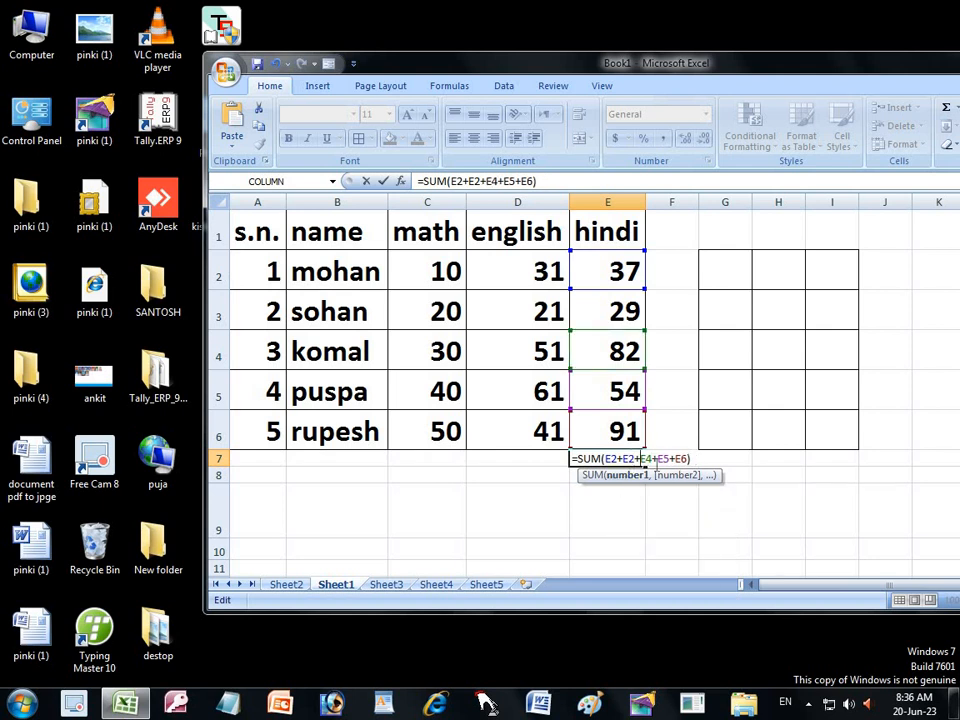
text(e3)
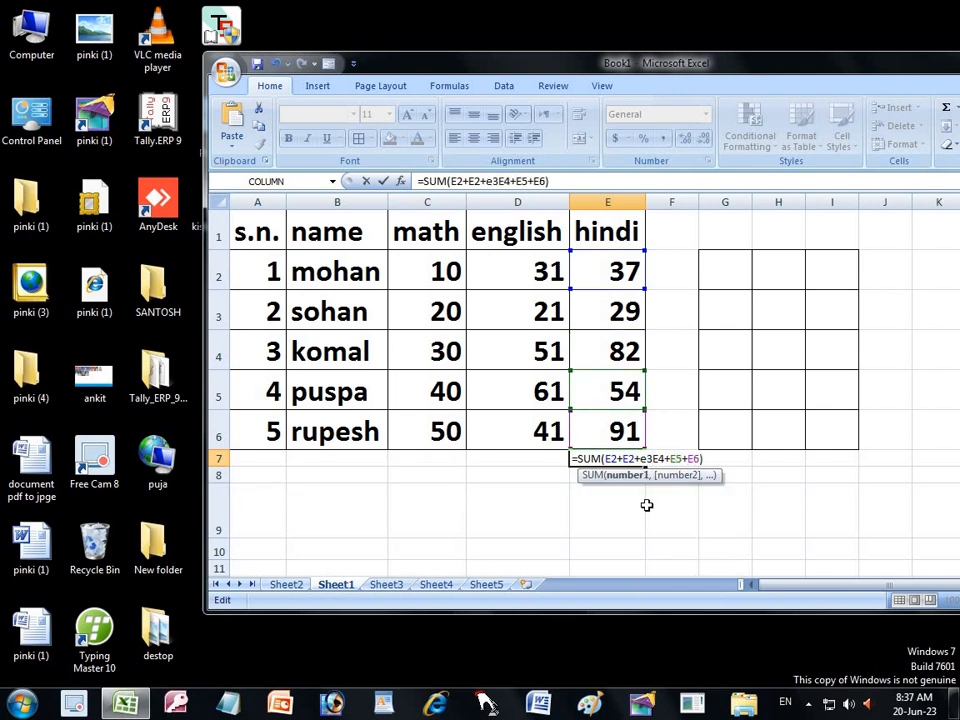
text(+)
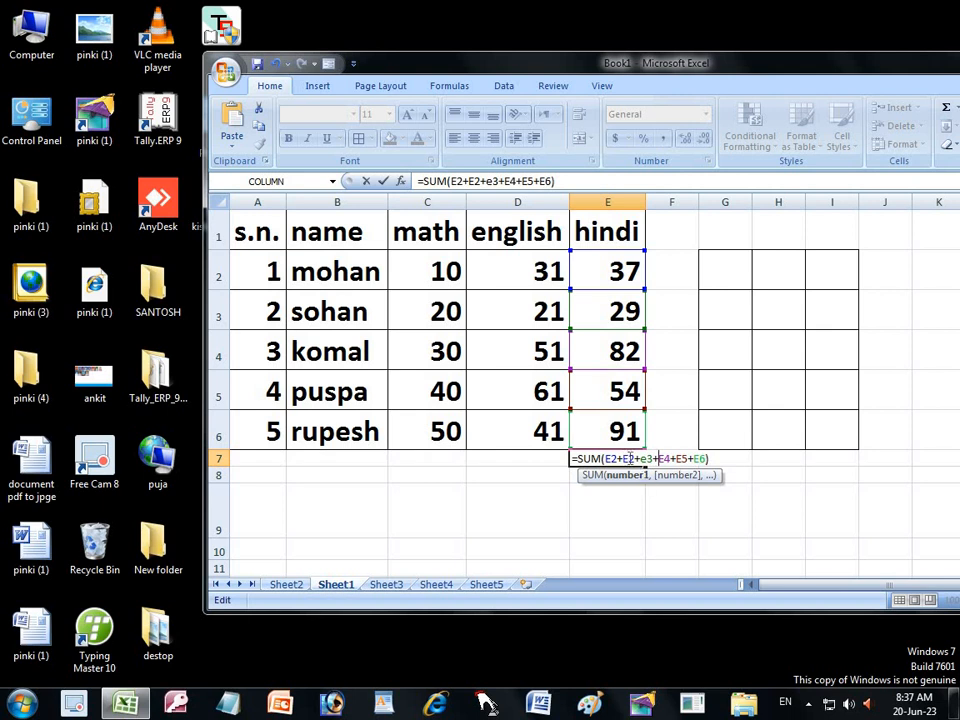
mouse_move(633, 458)
mouse_down()
mouse_move(607, 458)
mouse_move(616, 458)
mouse_up()
key(BackSpace)
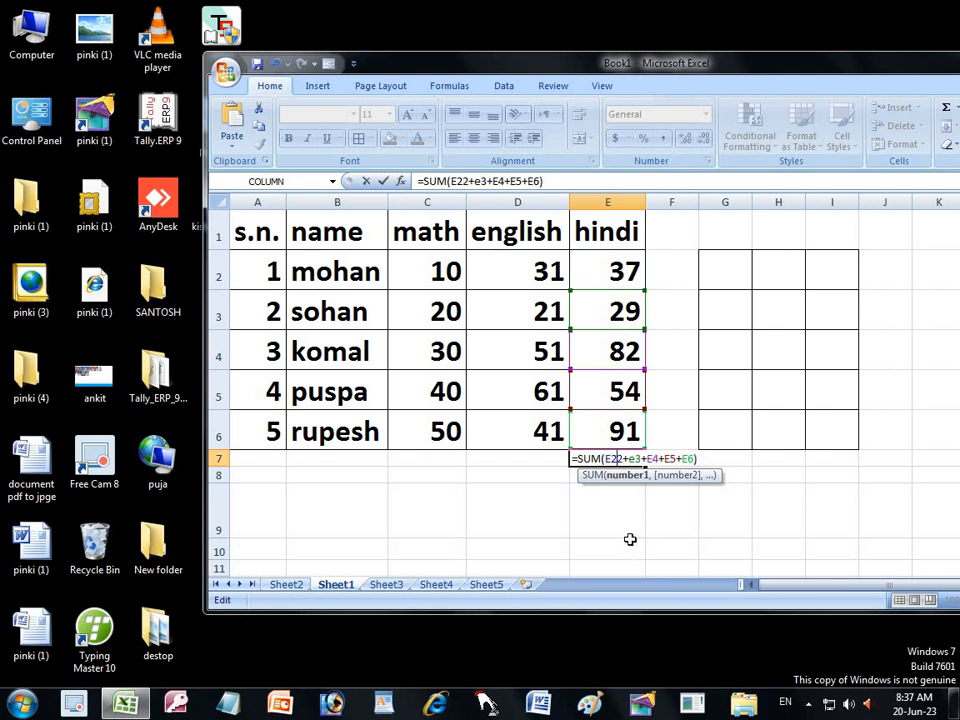
key(BackSpace)
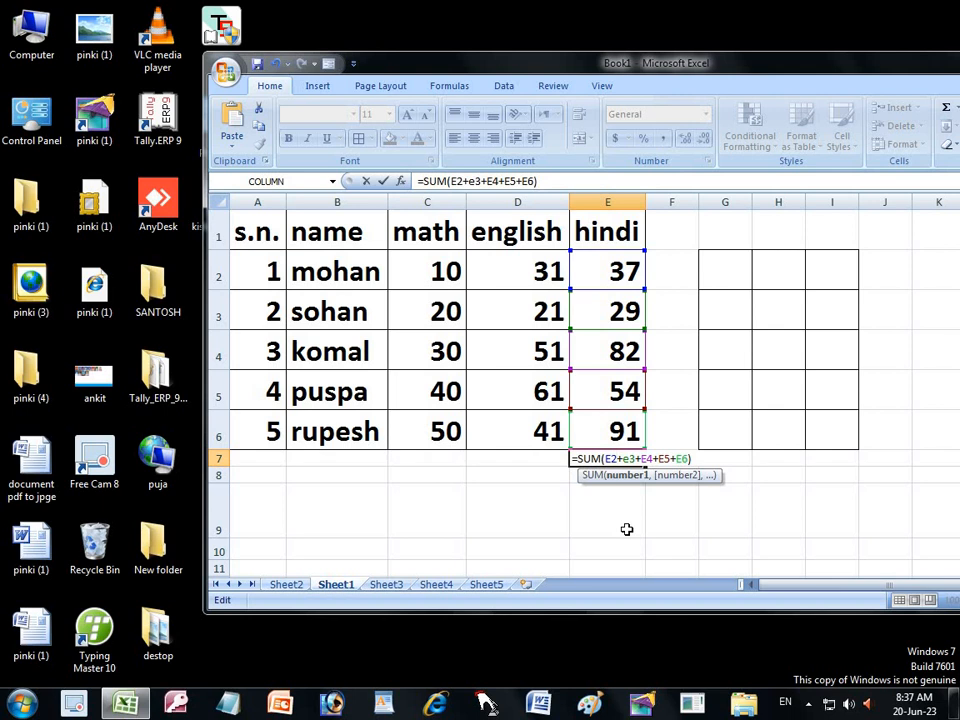
key(Return)
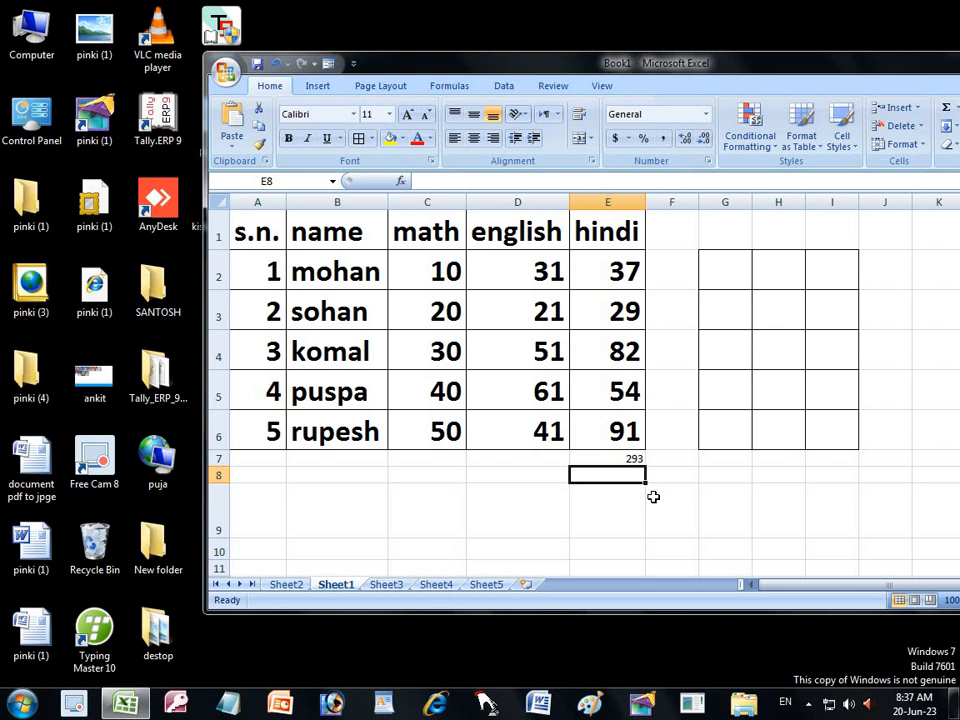
Total the hindi marks again in cell E8 with the range formula =SUM(E2:E6).
text(=)
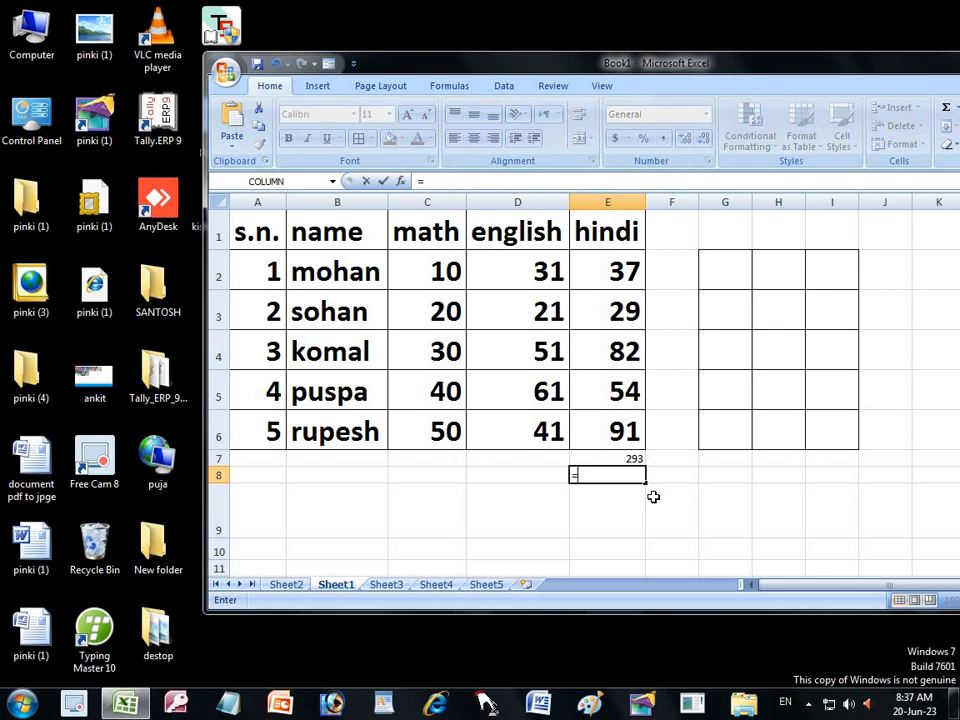
text(s)
text(um)
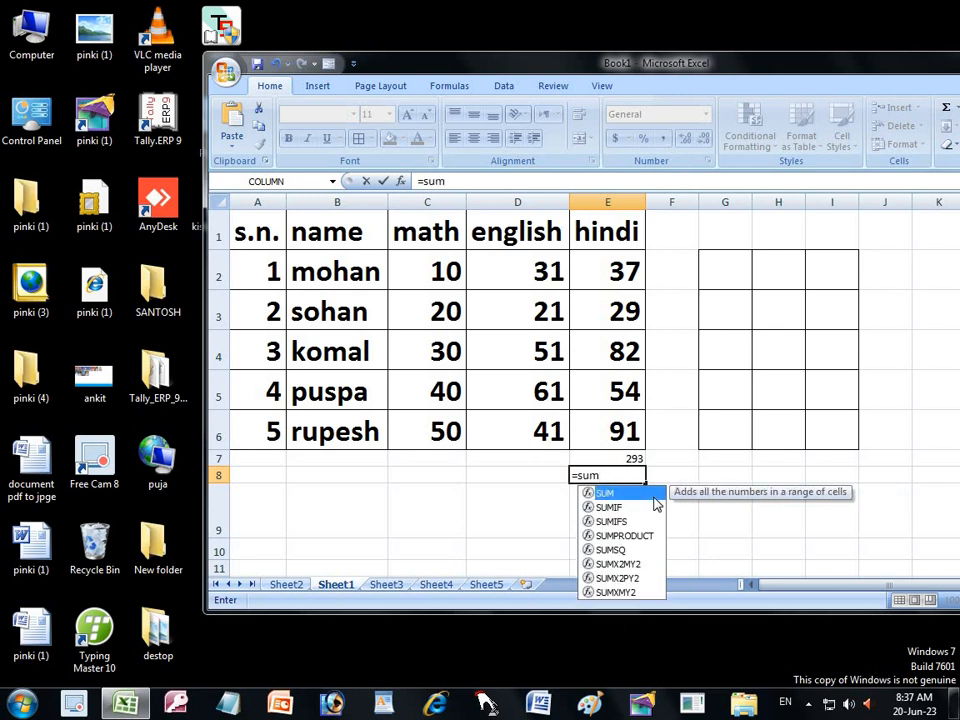
text((a)
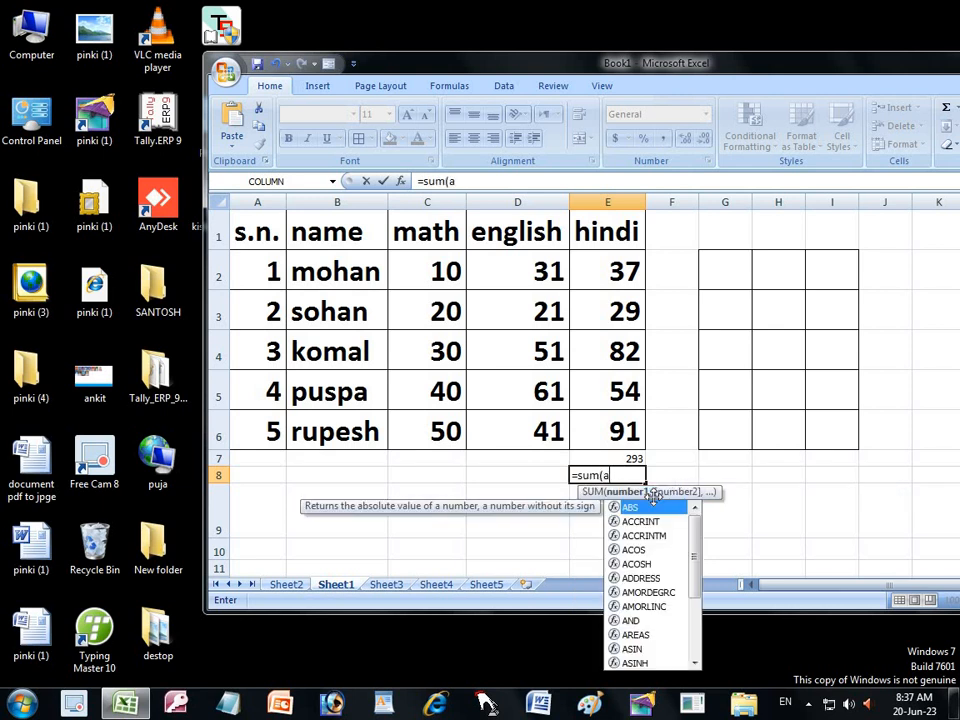
key(BackSpace)
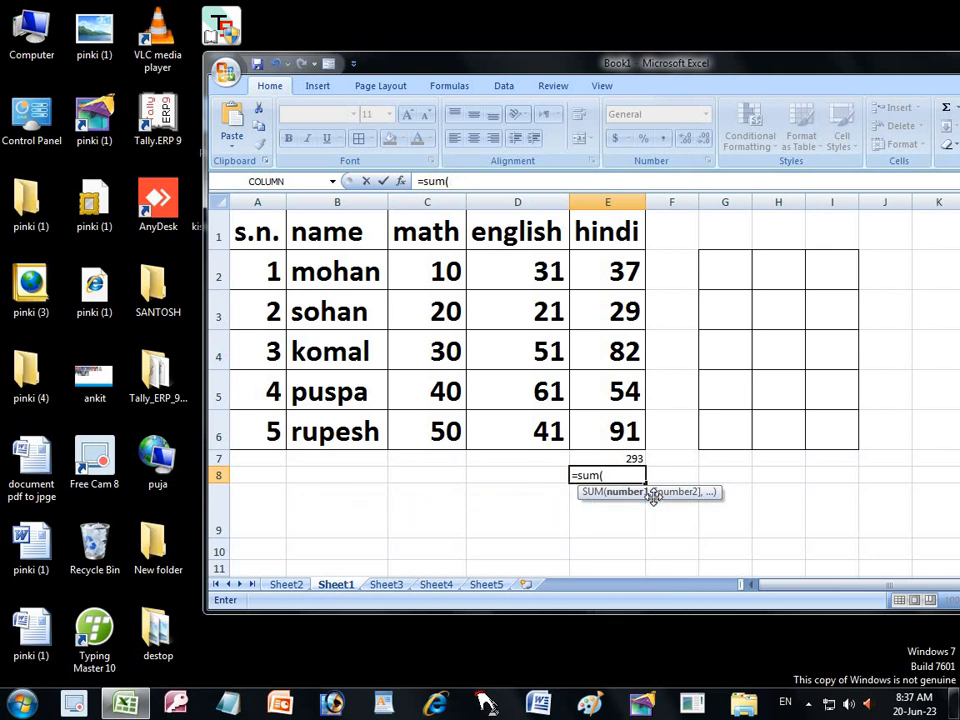
text(e2:e)
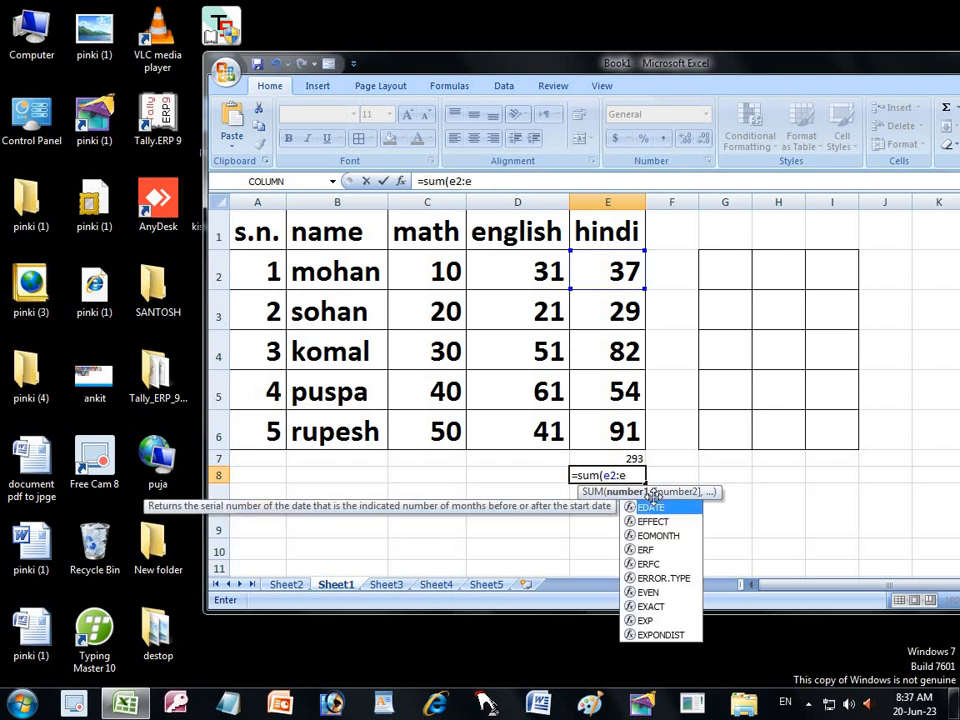
text(6)
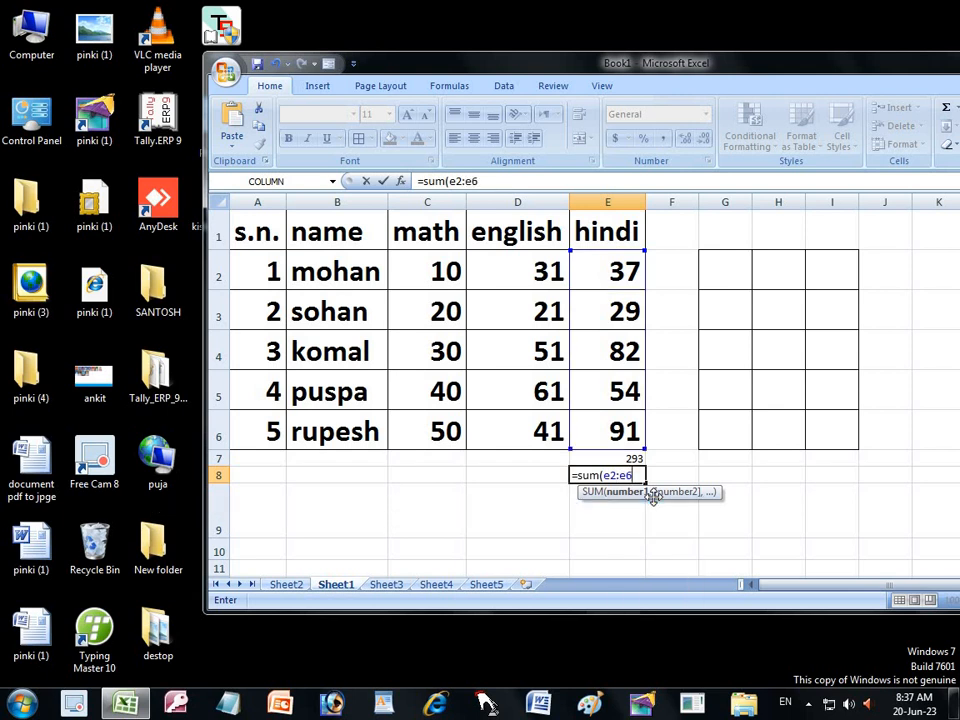
key(Return)
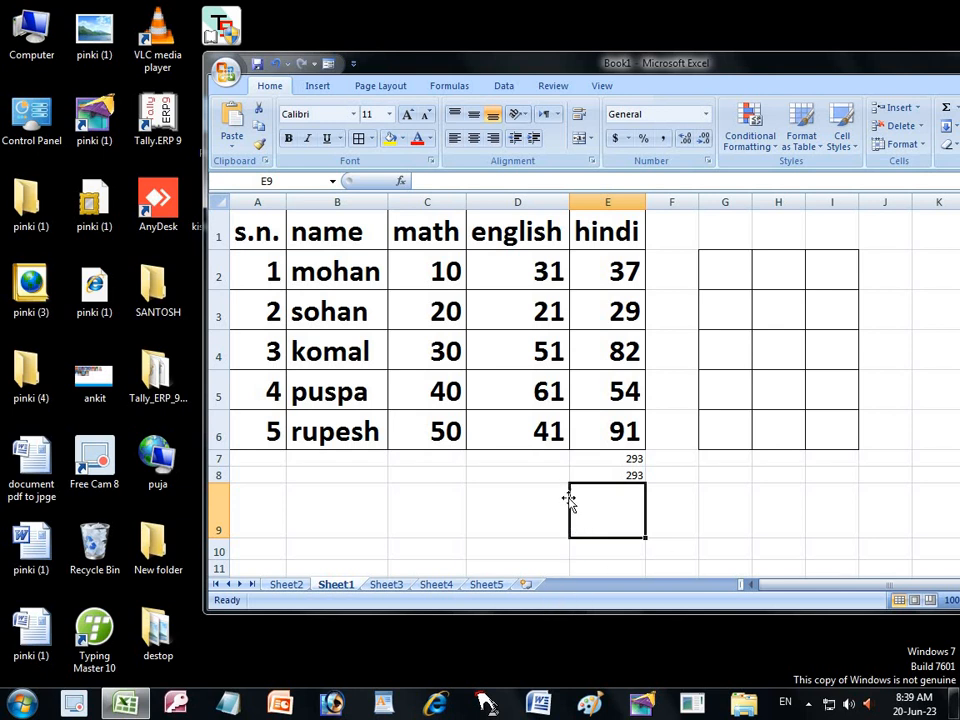
Enter the formula =SUM(D3+E6) in cell D9 to add sohan's english mark and rupesh's hindi mark.
click(533, 505)
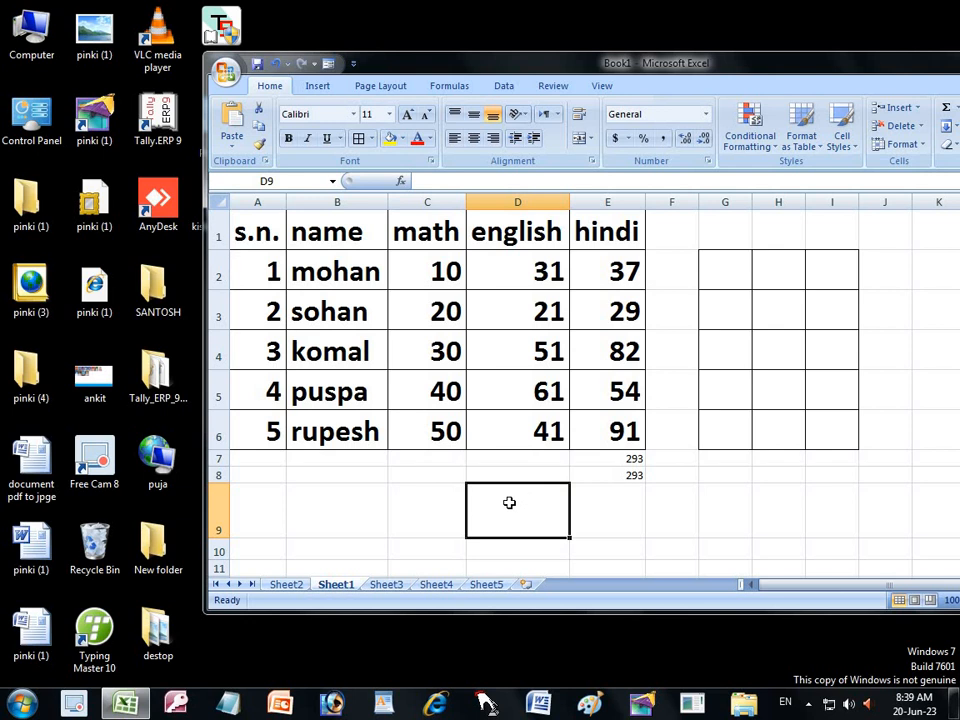
text(=sum)
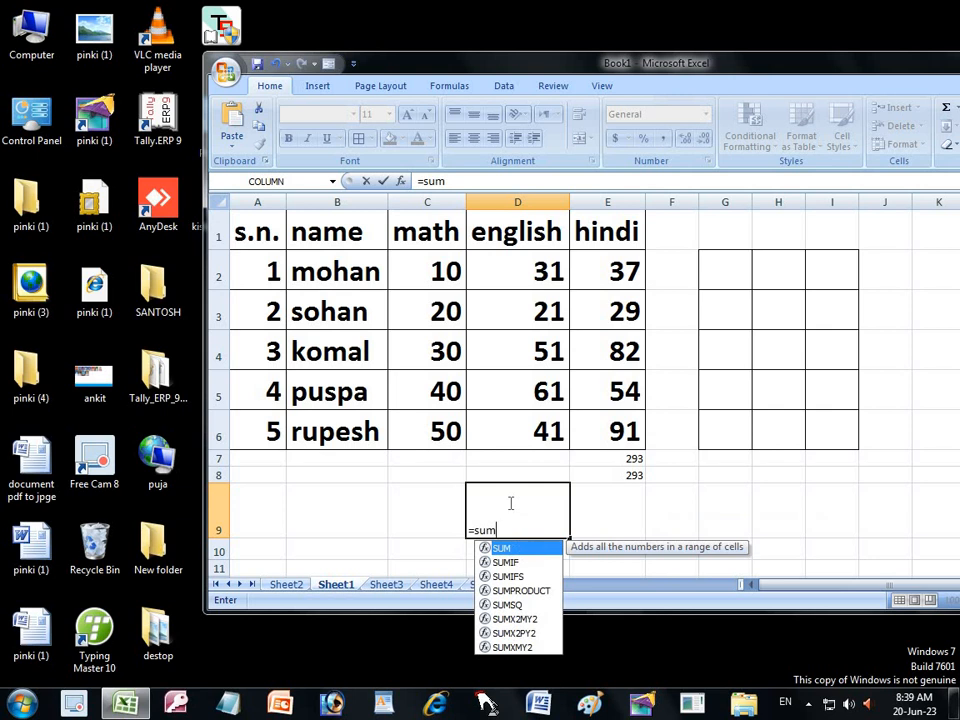
text(()
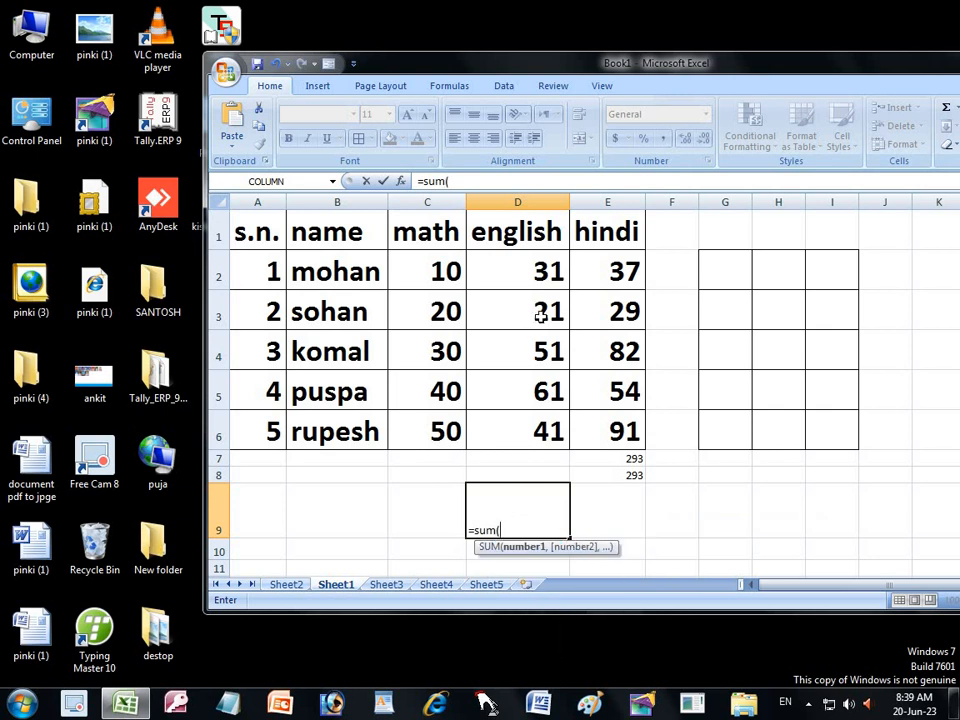
text(d)
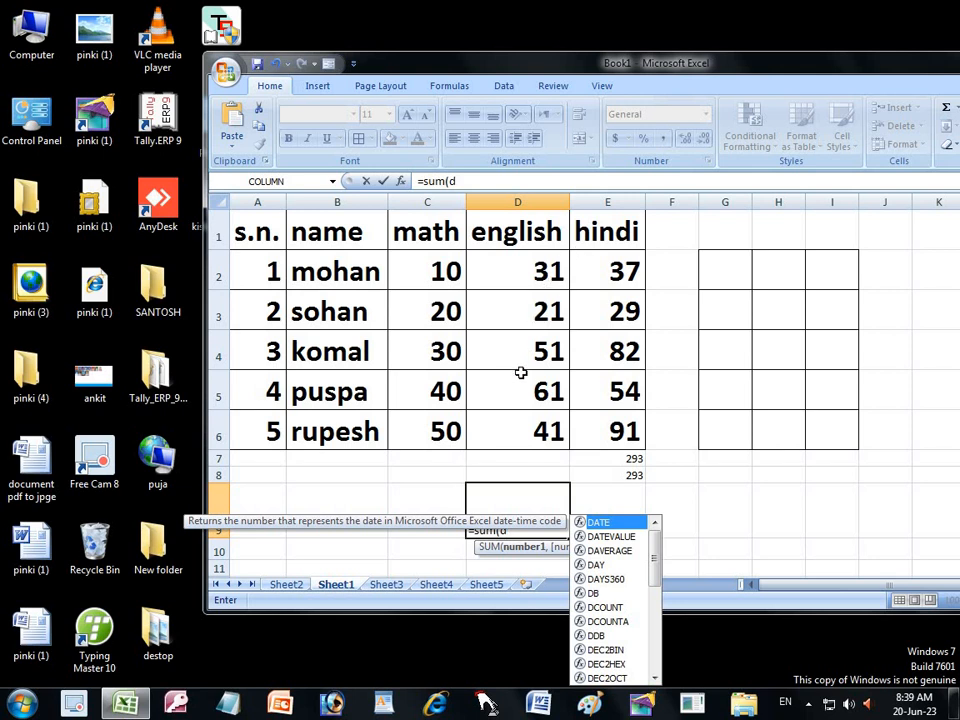
text(3)
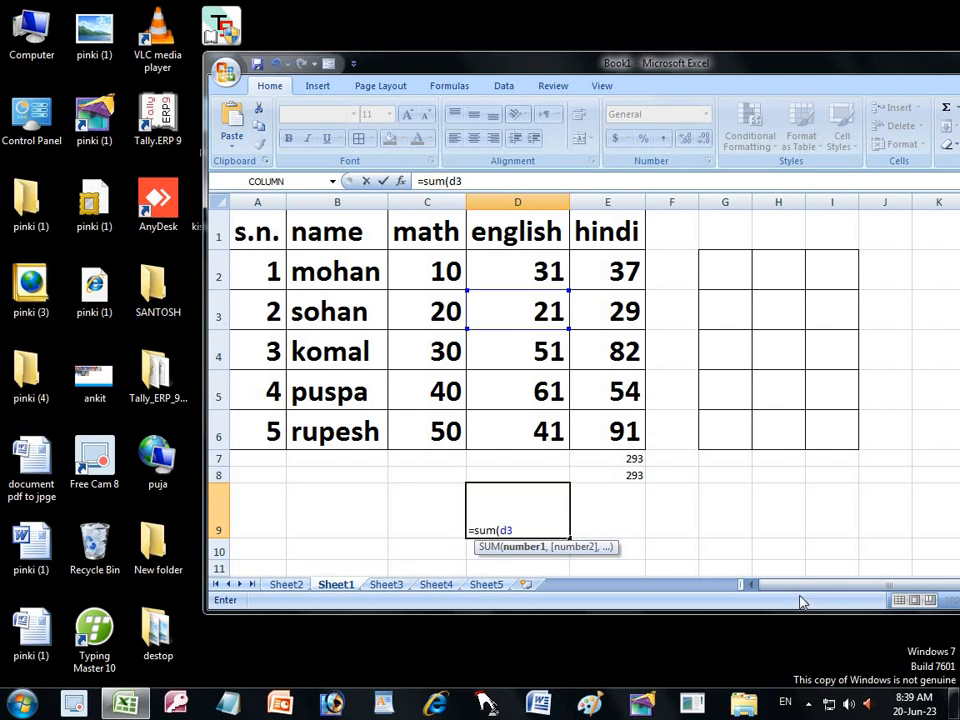
text(+)
text(e6))
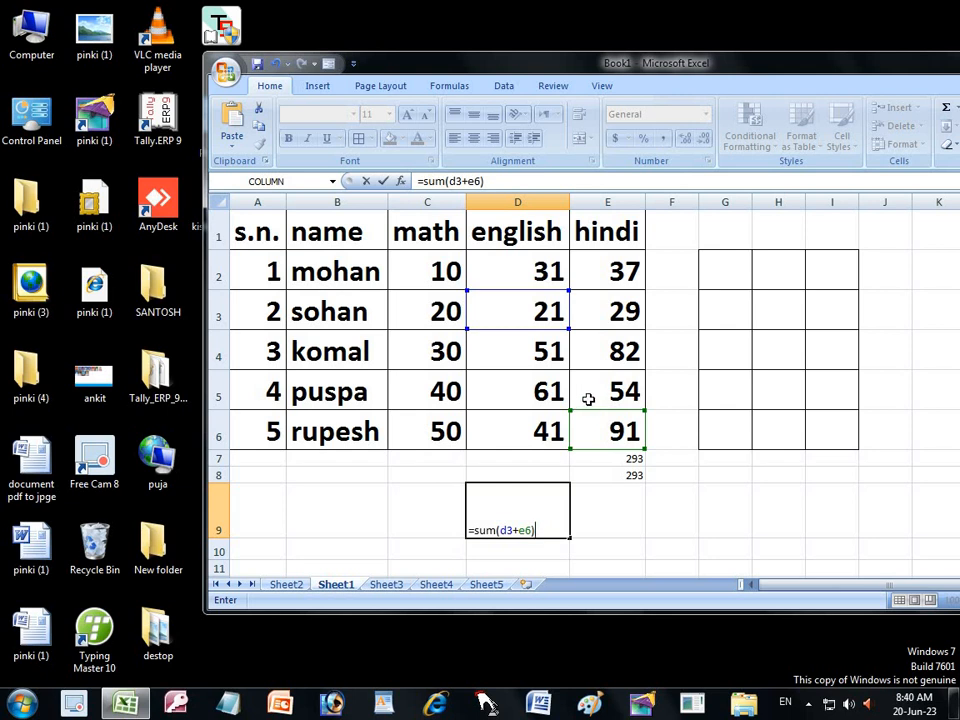
key(Return)
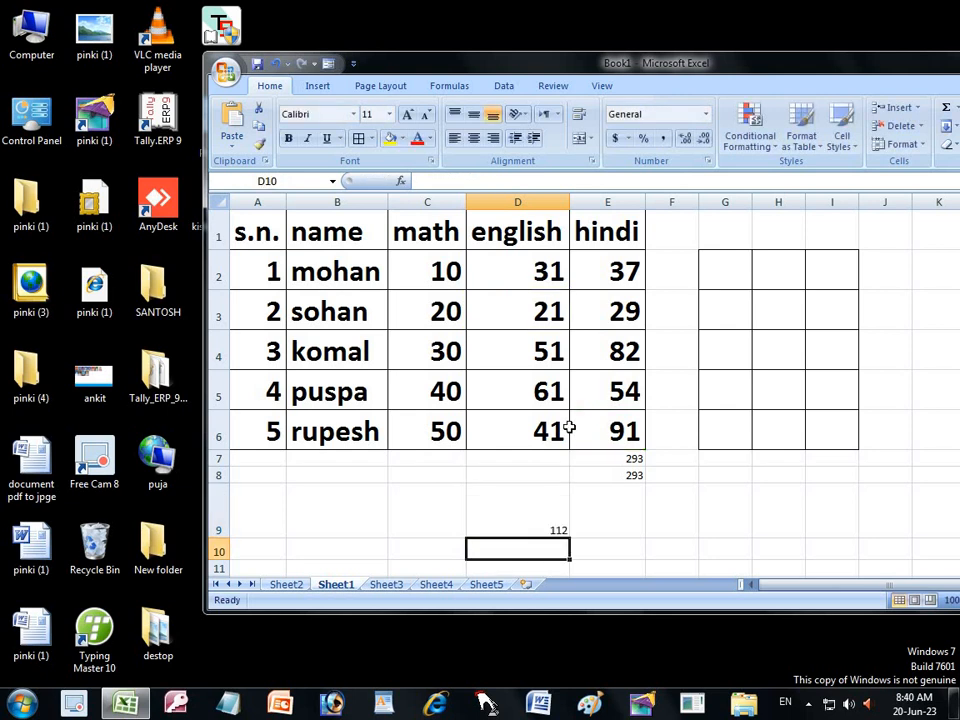
Copy the formula from cell D9 and paste it into cell J9.
click(549, 529)
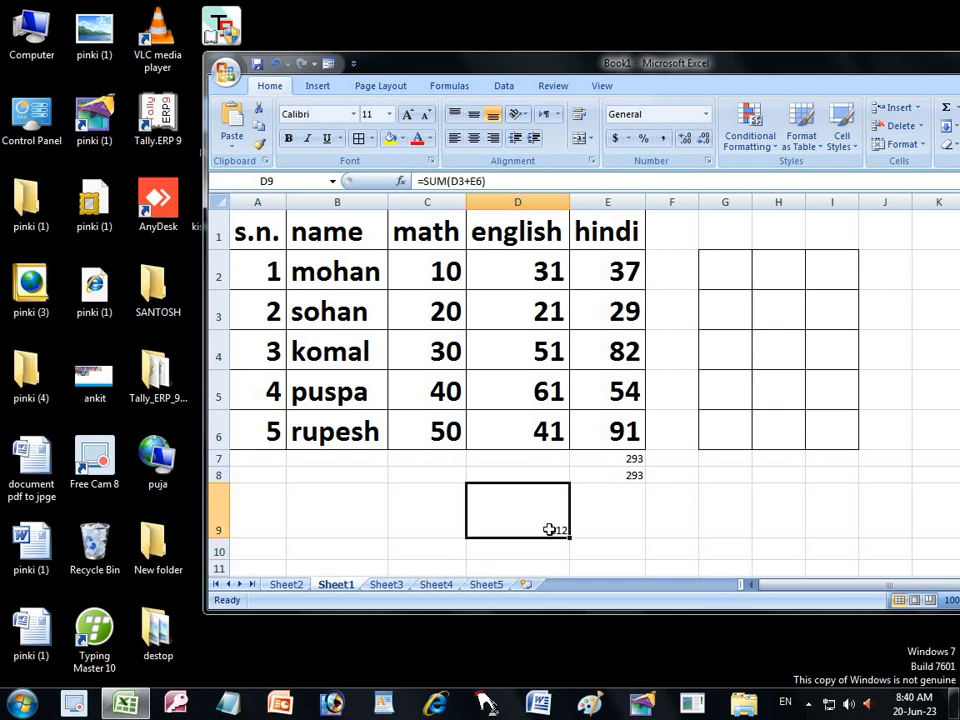
key(ctrl+c)
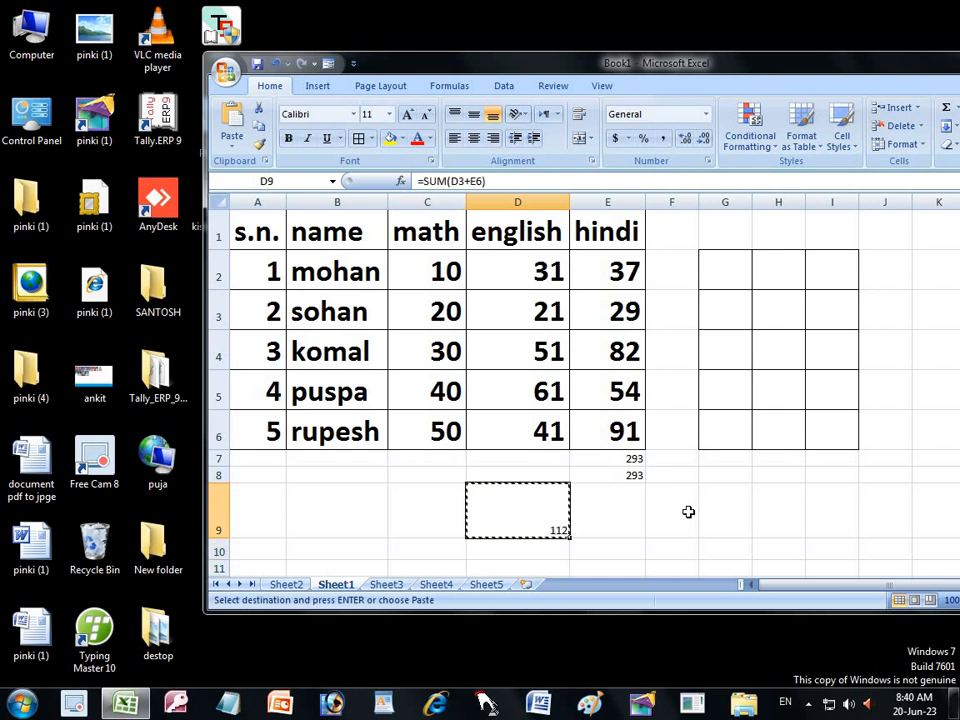
scroll(688, 512, down, 1)
drag(765, 585, 735, 405)
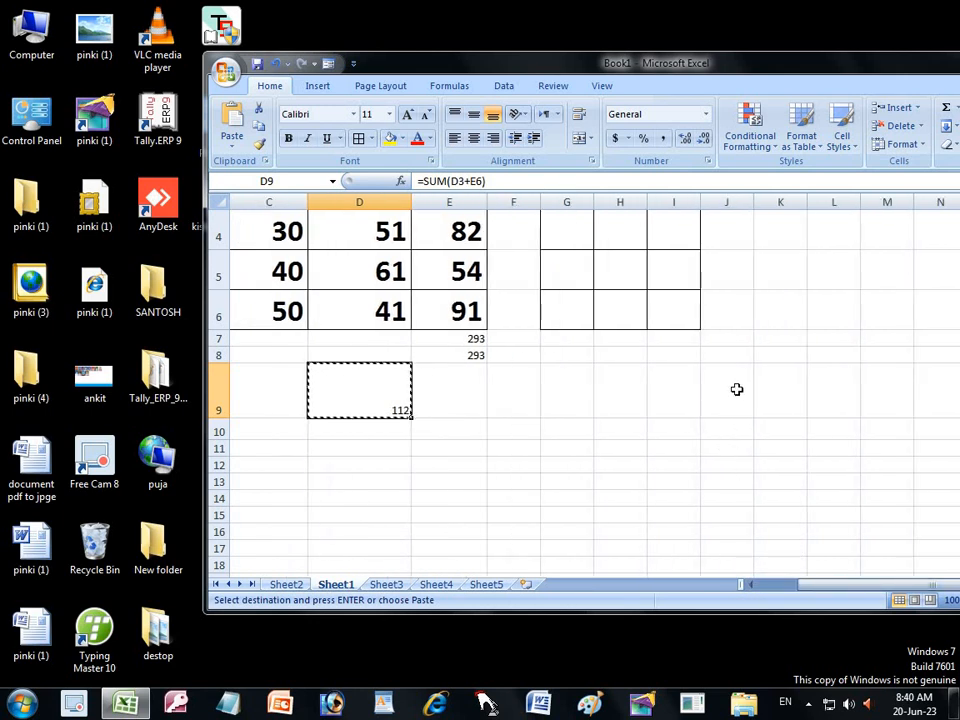
click(736, 389)
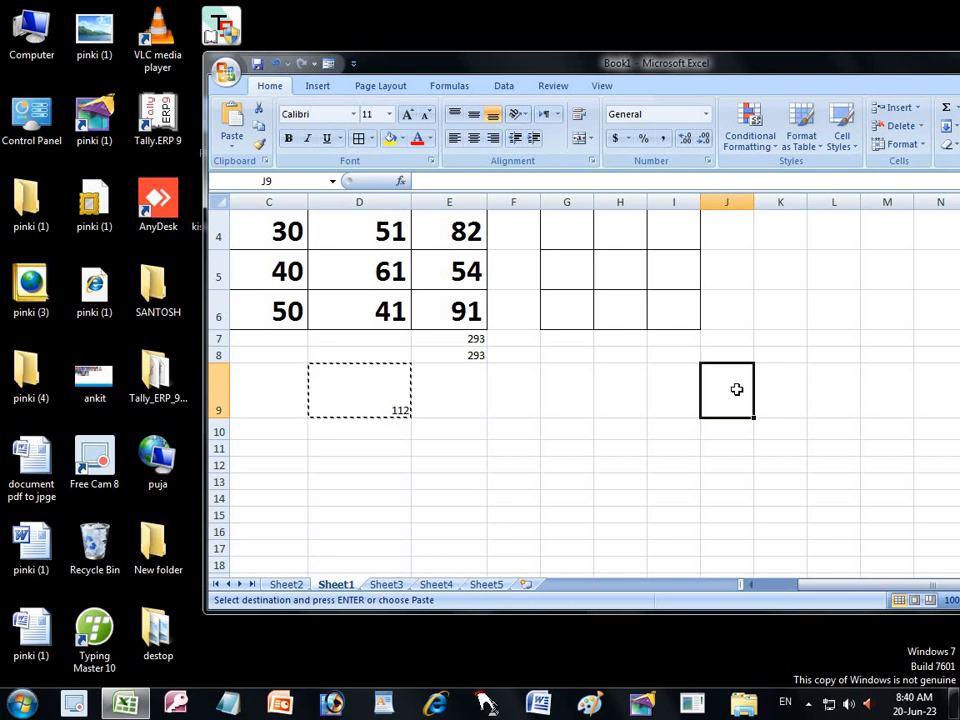
key(ctrl+v)
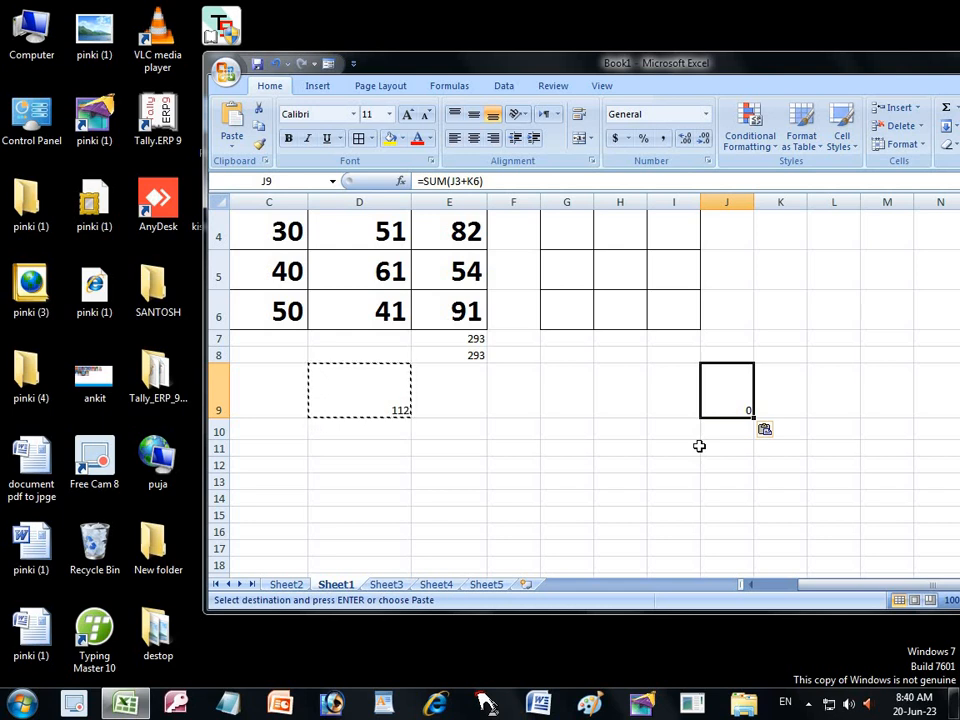
click(808, 704)
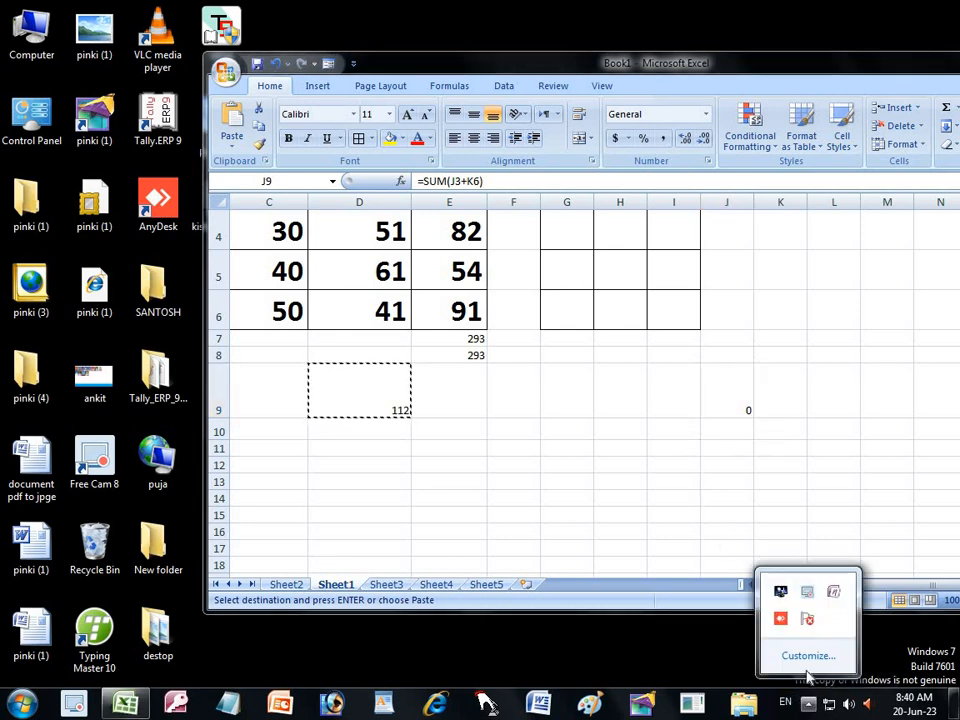
click(807, 597)
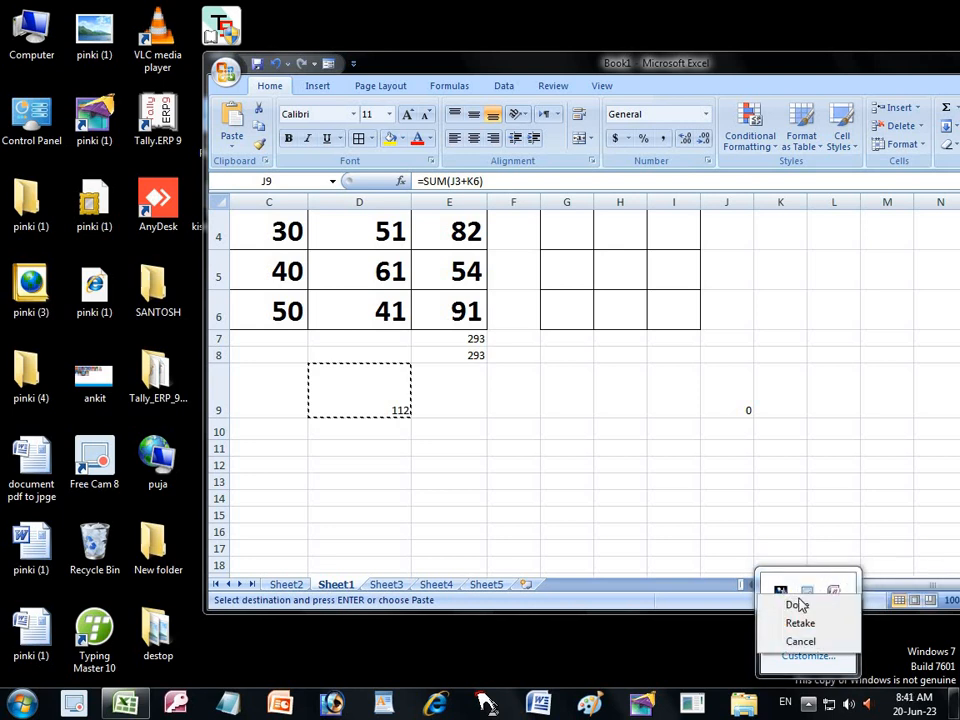